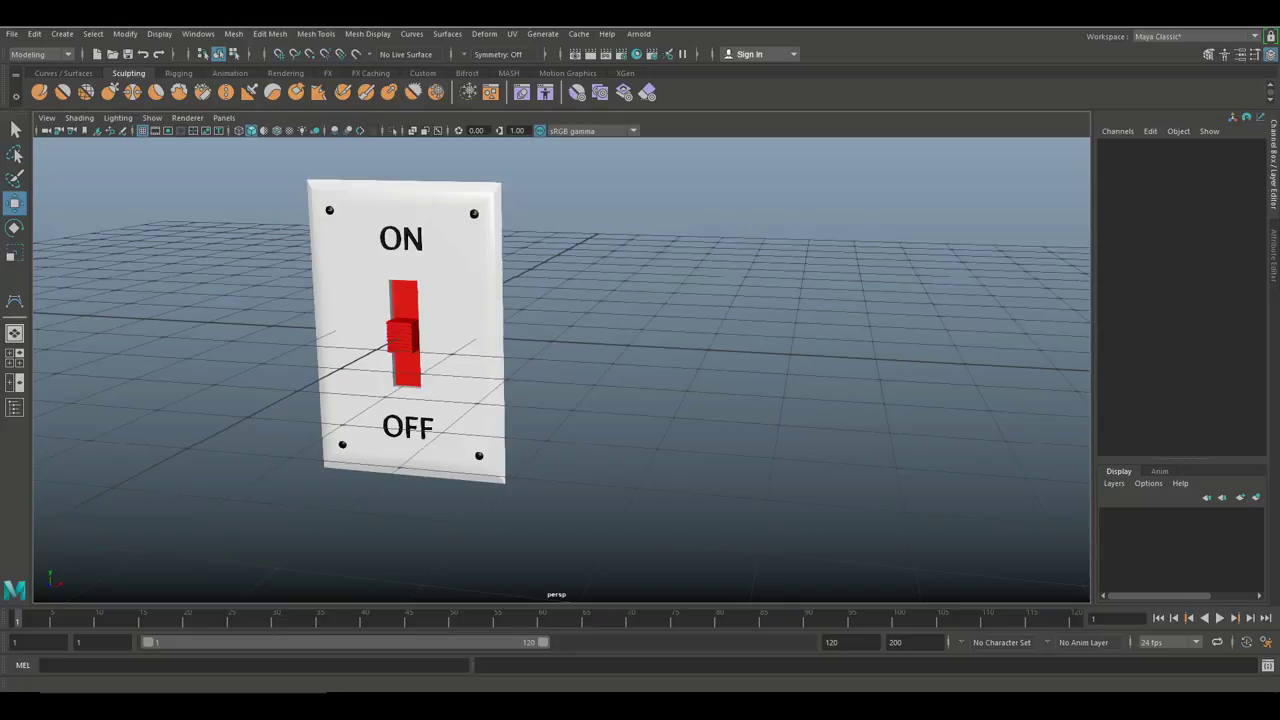
Step: Try moving the red switch lever along the Y axis, undoing each move
left_click(414, 338)
mouse_move(409, 264)
left_mouse_down()
mouse_move(424, 253)
mouse_move(430, 277)
left_mouse_up()
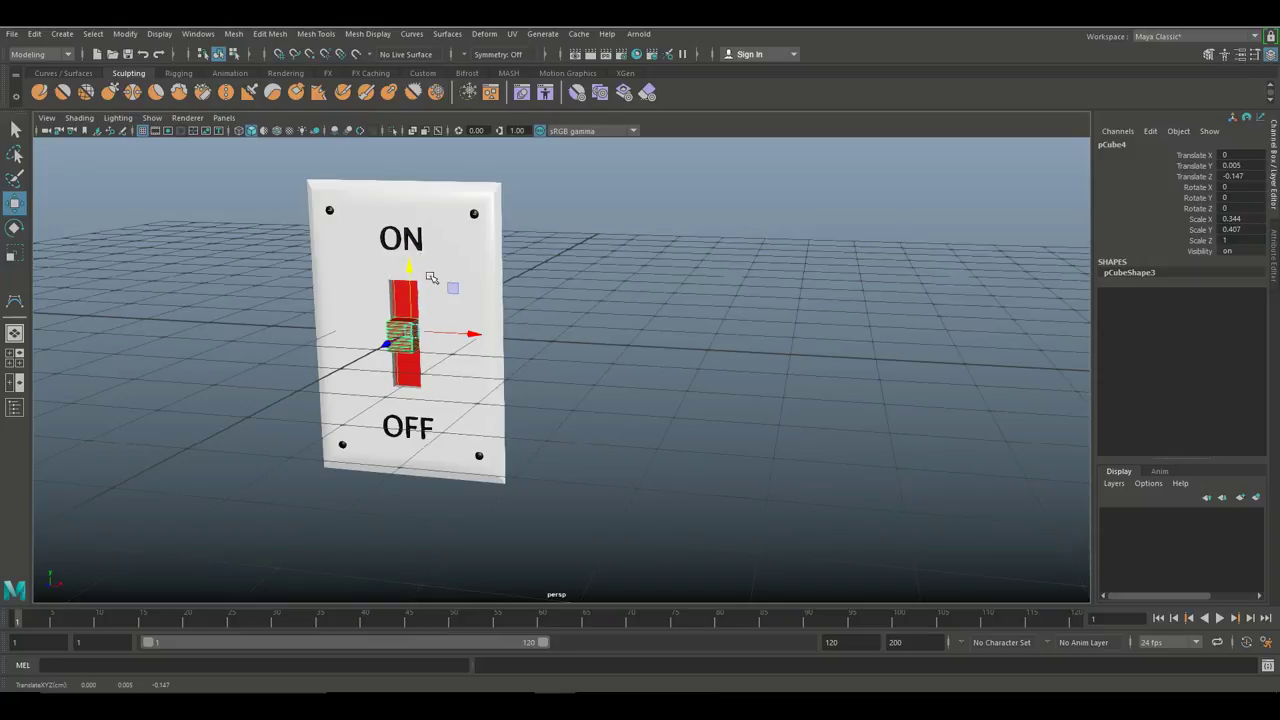
key("ctrl+z")
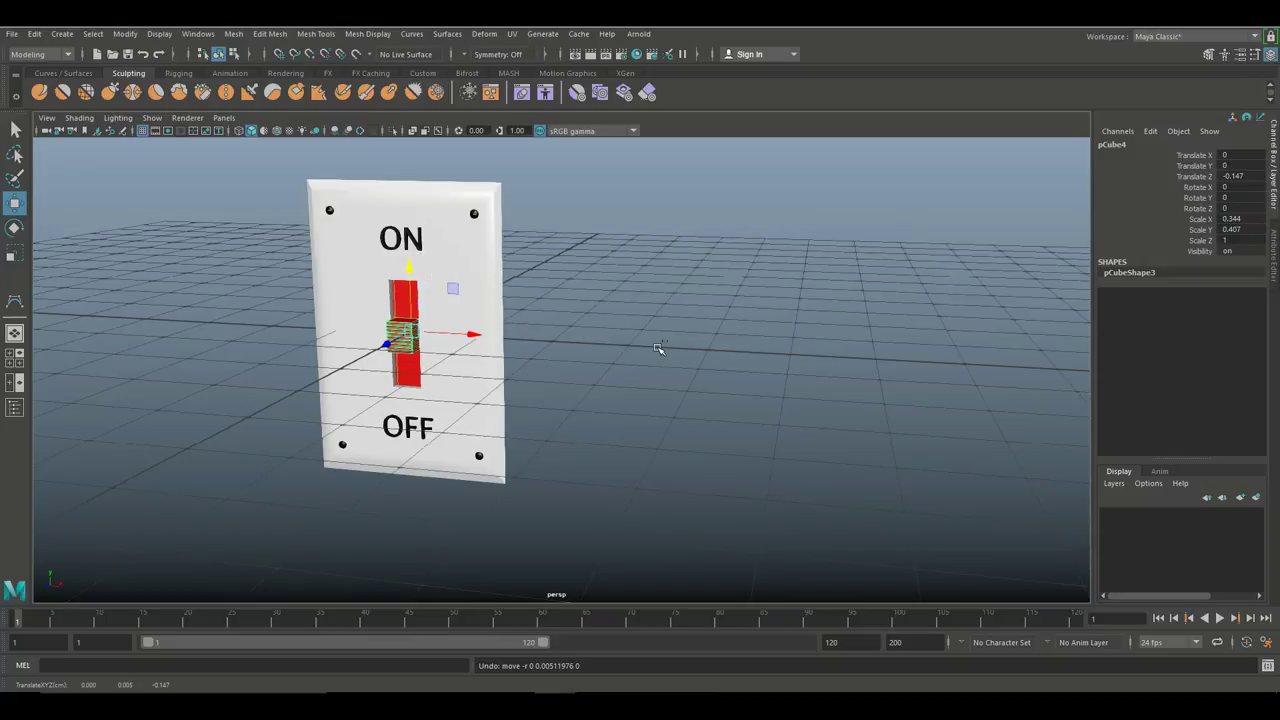
left_click(552, 349)
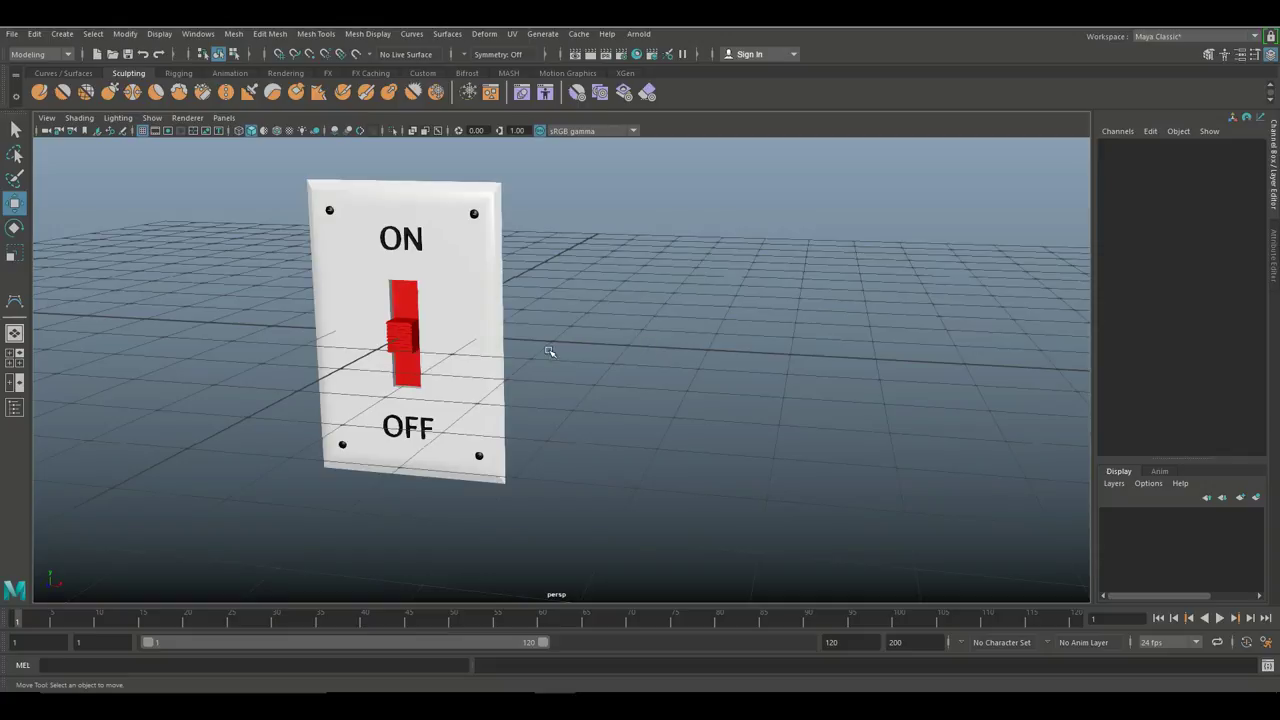
left_click(406, 332)
mouse_move(412, 268)
left_mouse_down()
mouse_move(415, 252)
mouse_move(409, 284)
left_mouse_up()
key("ctrl+z")
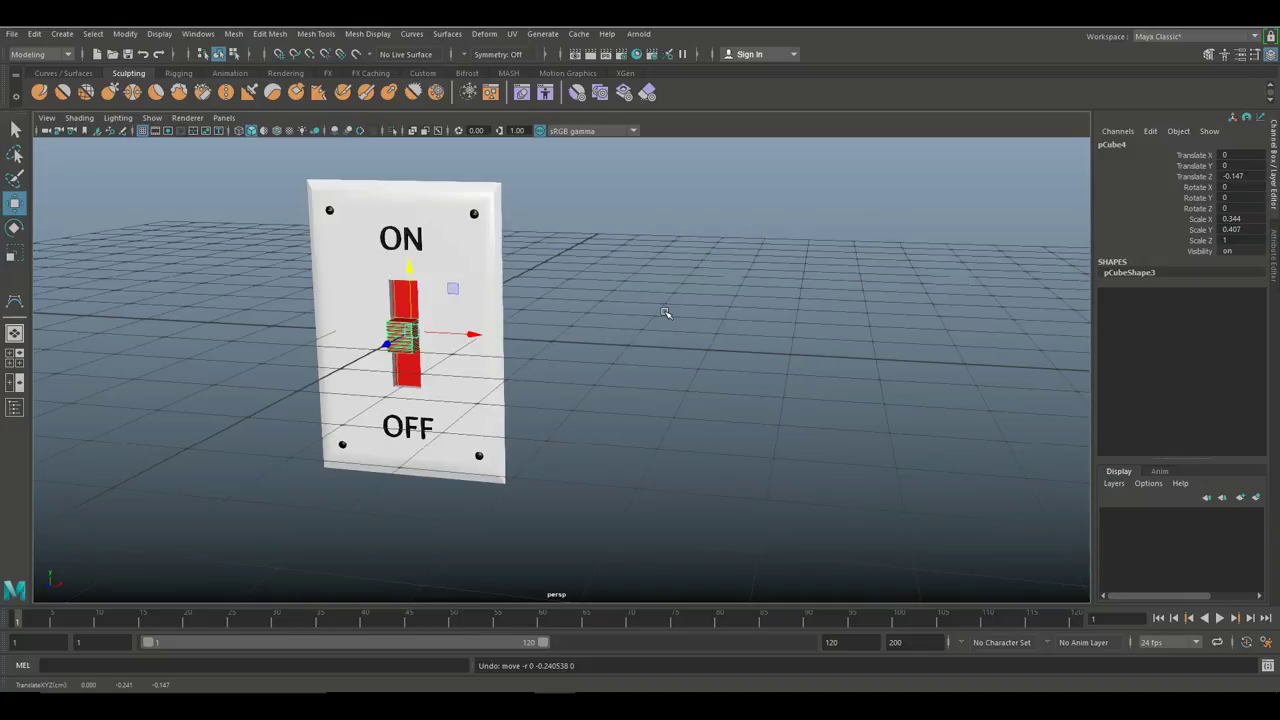
left_click(617, 275)
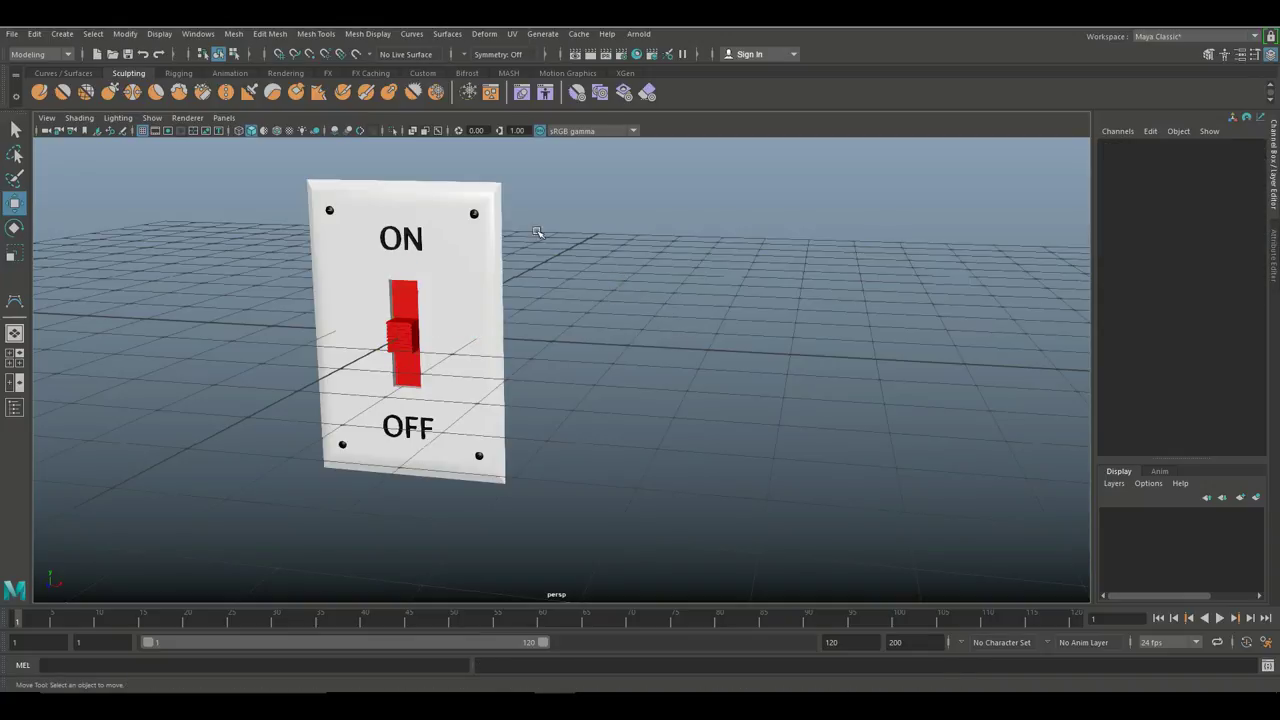
left_click(490, 197)
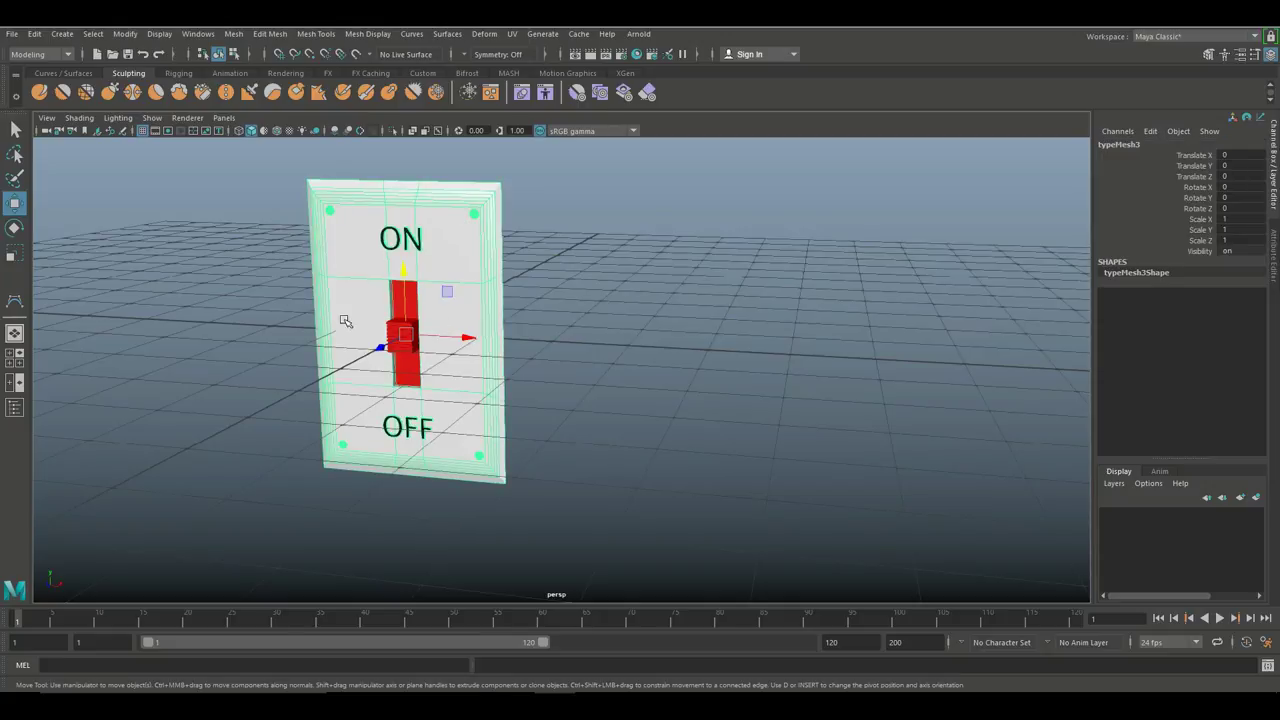
left_click(239, 37)
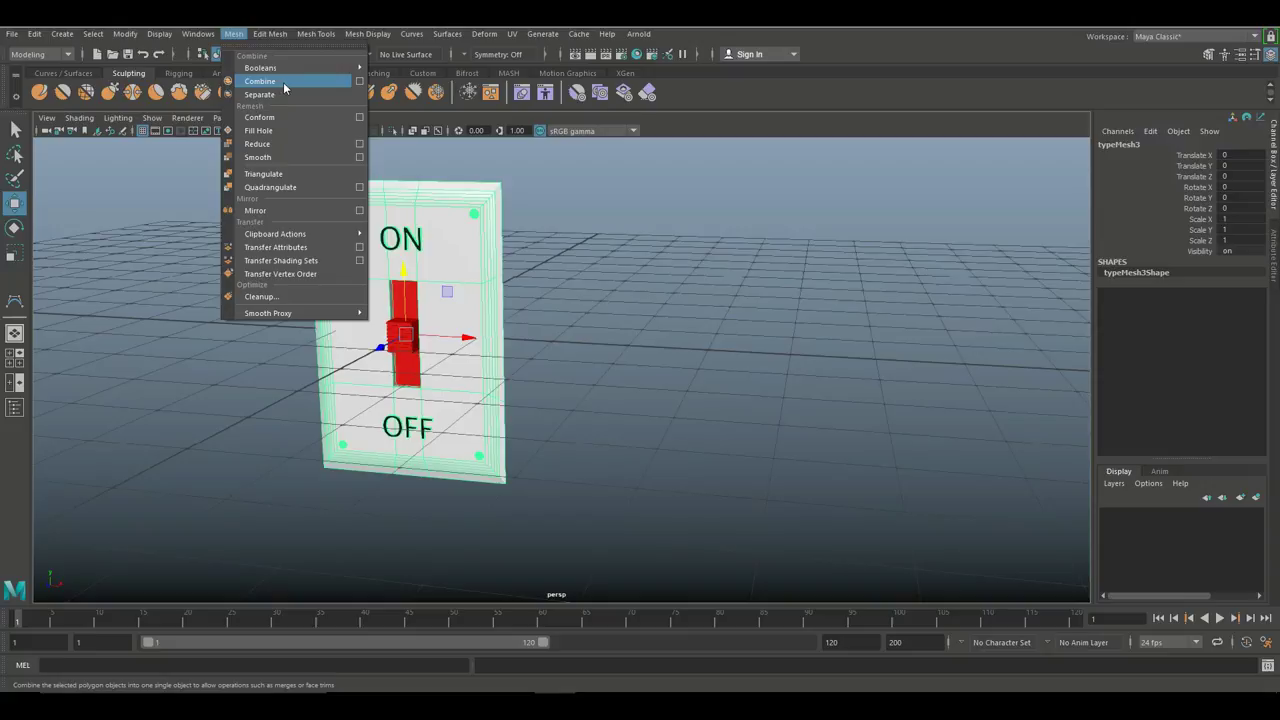
left_click(618, 272)
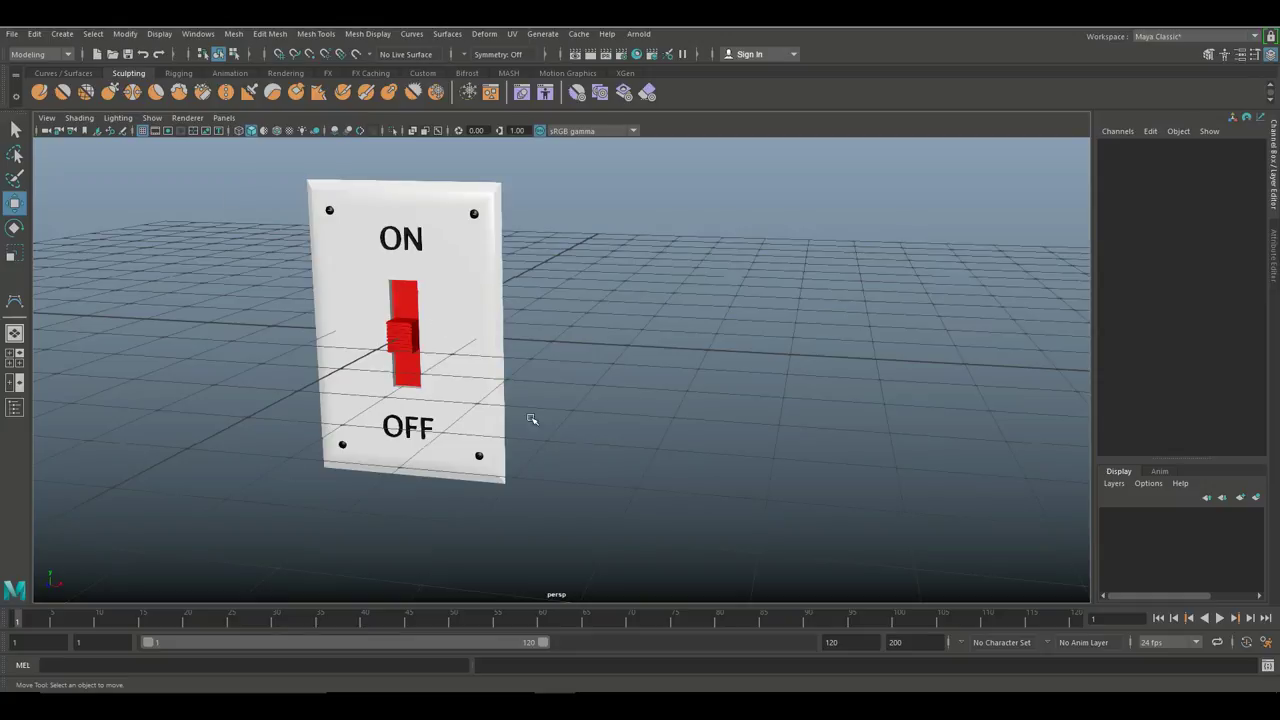
Step: Group the white switch plate and the red lever together
left_click(497, 286)
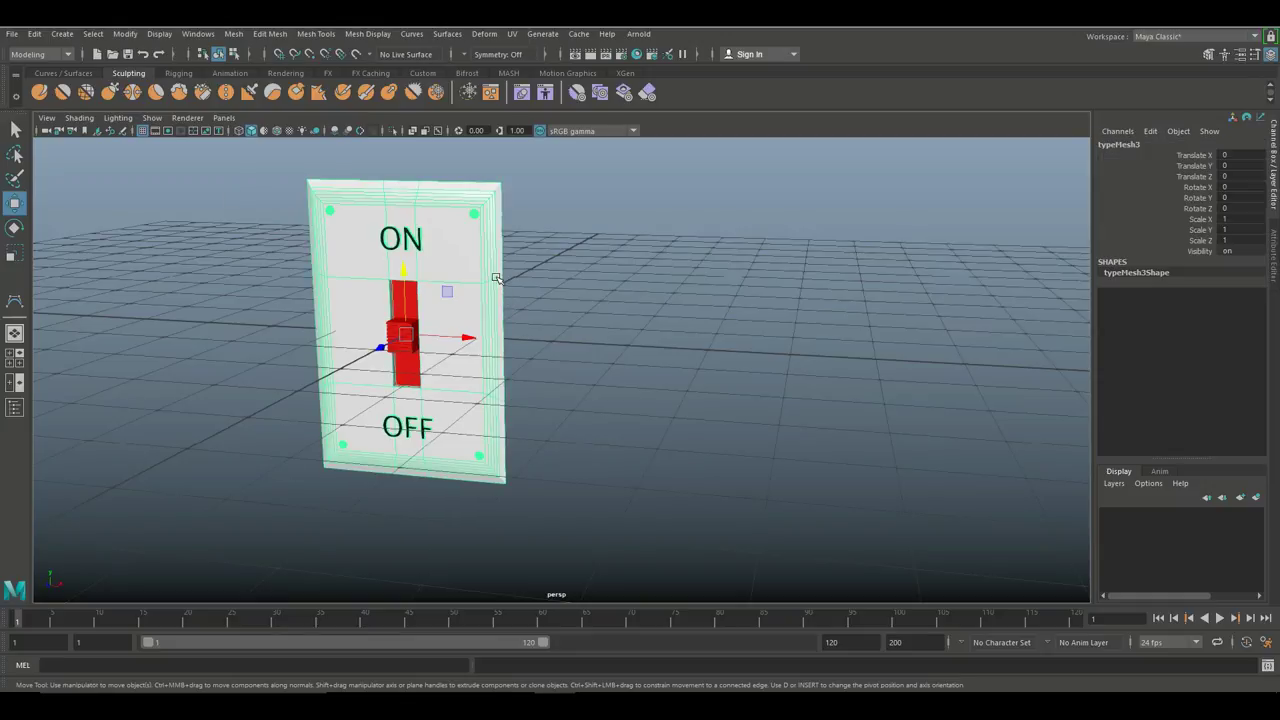
left_click(409, 374)
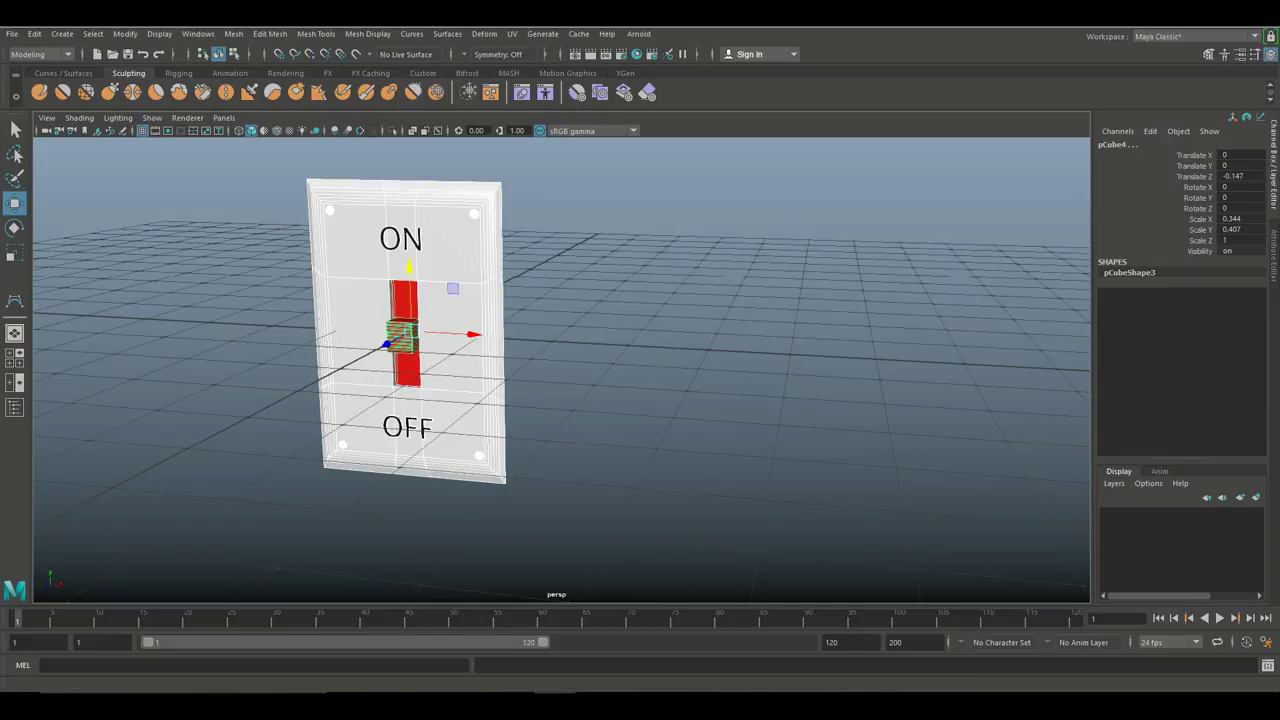
key("ctrl+g")
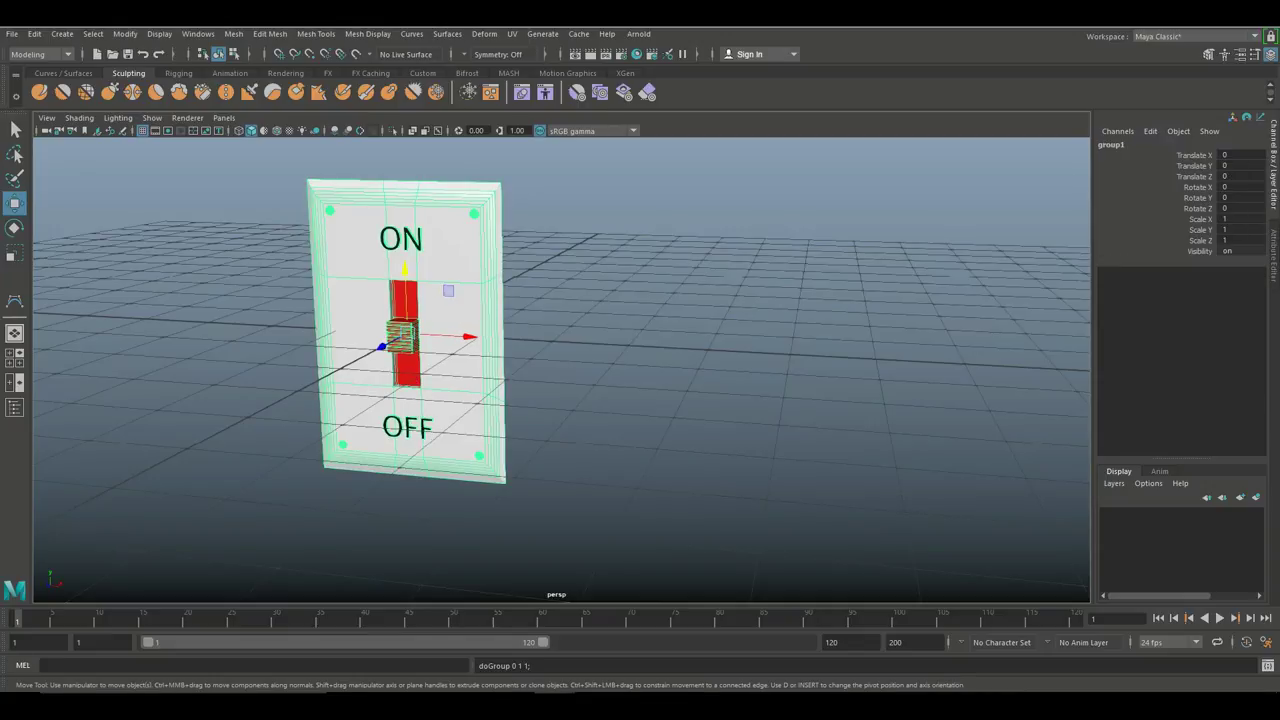
left_click(654, 391)
left_click(497, 381)
left_click(590, 396)
left_click(402, 332)
left_click(575, 361)
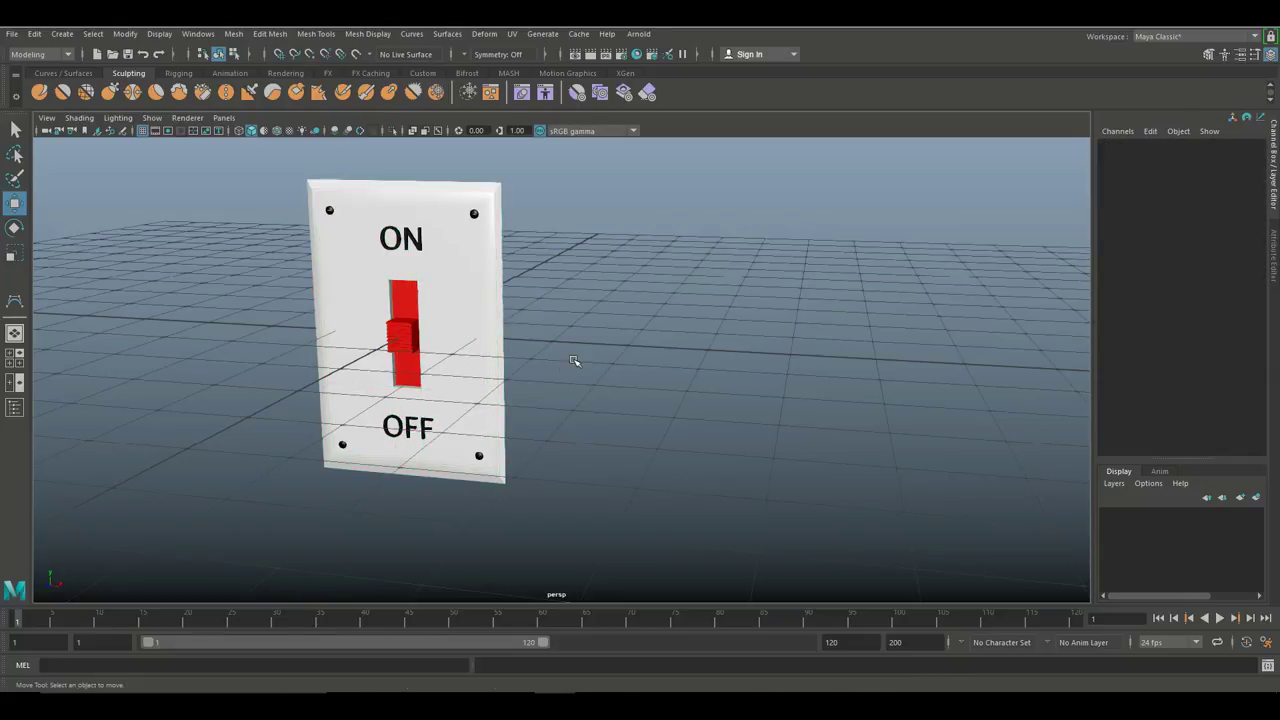
Step: Show the Outliner and rename the new group as Switch_Group
left_click(198, 33)
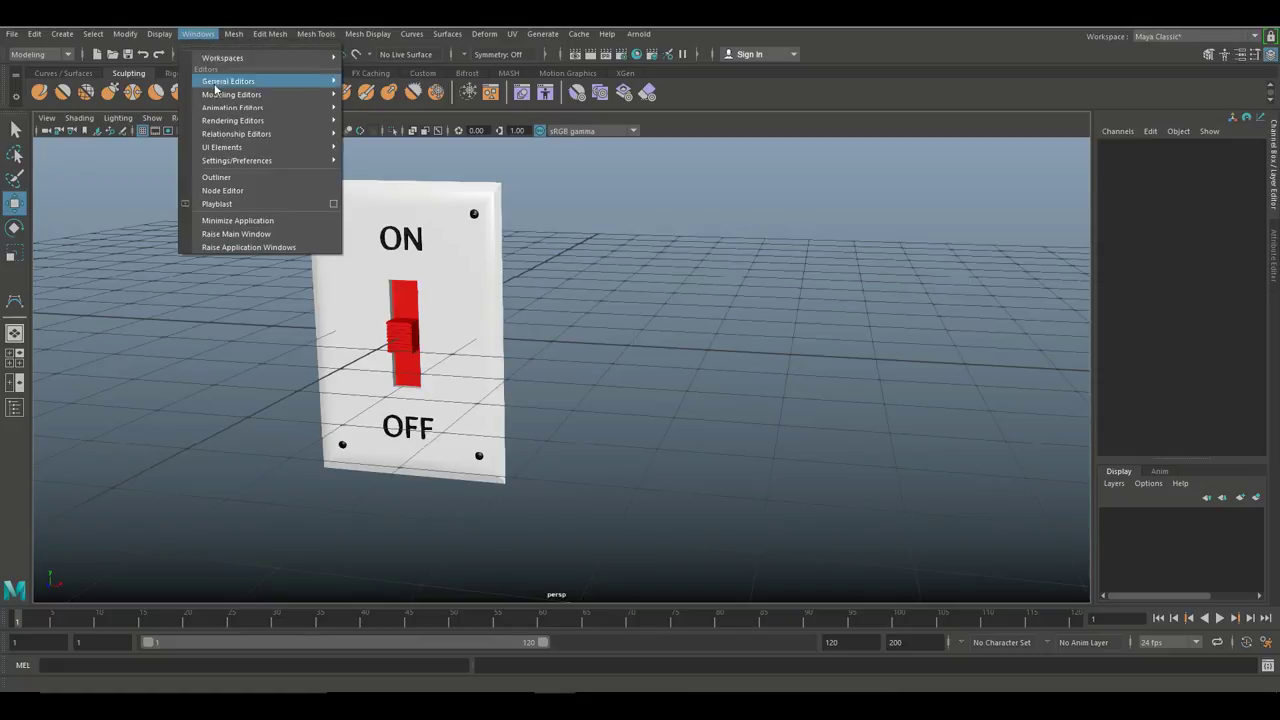
left_click(235, 178)
left_click(83, 214)
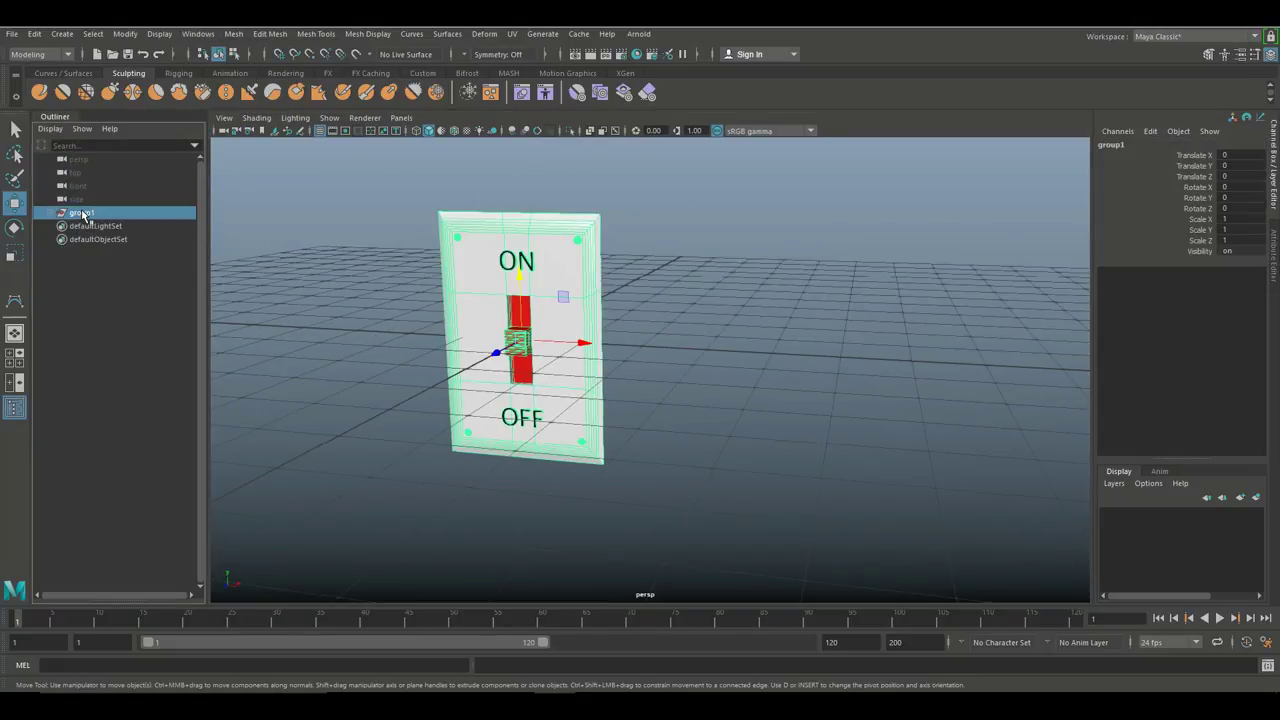
double_click(104, 216)
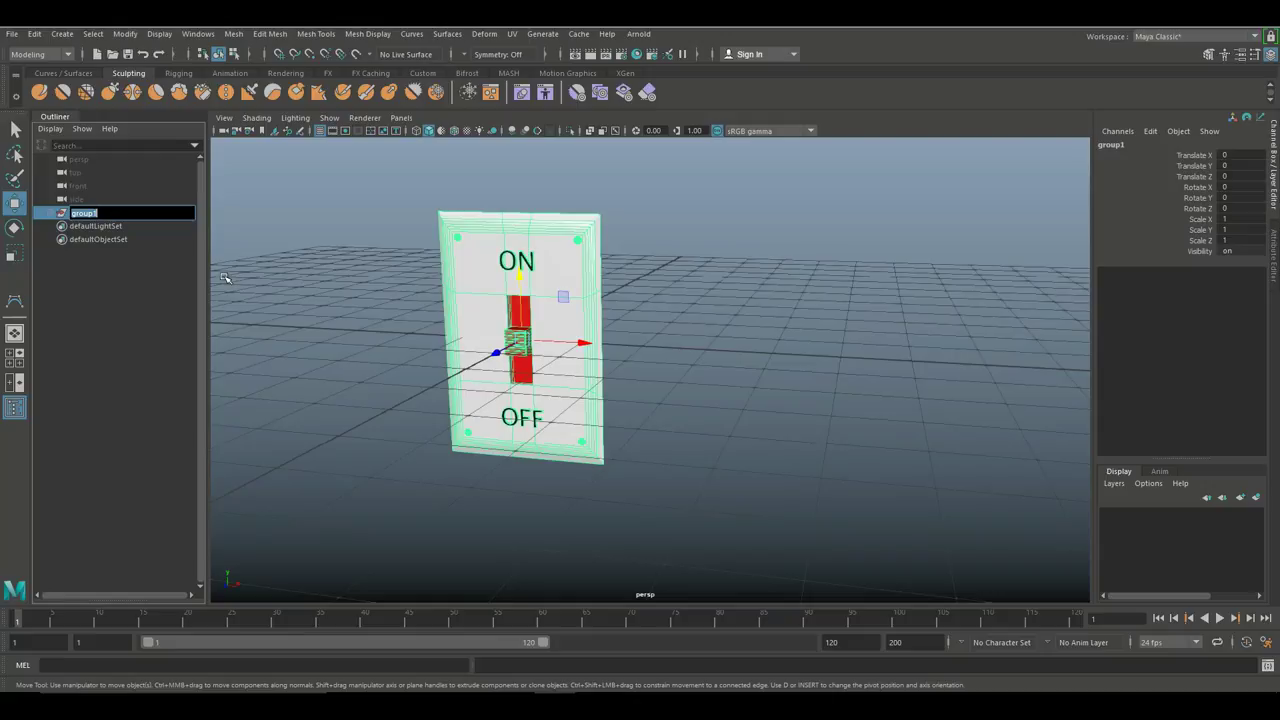
type("Sw")
key("Return")
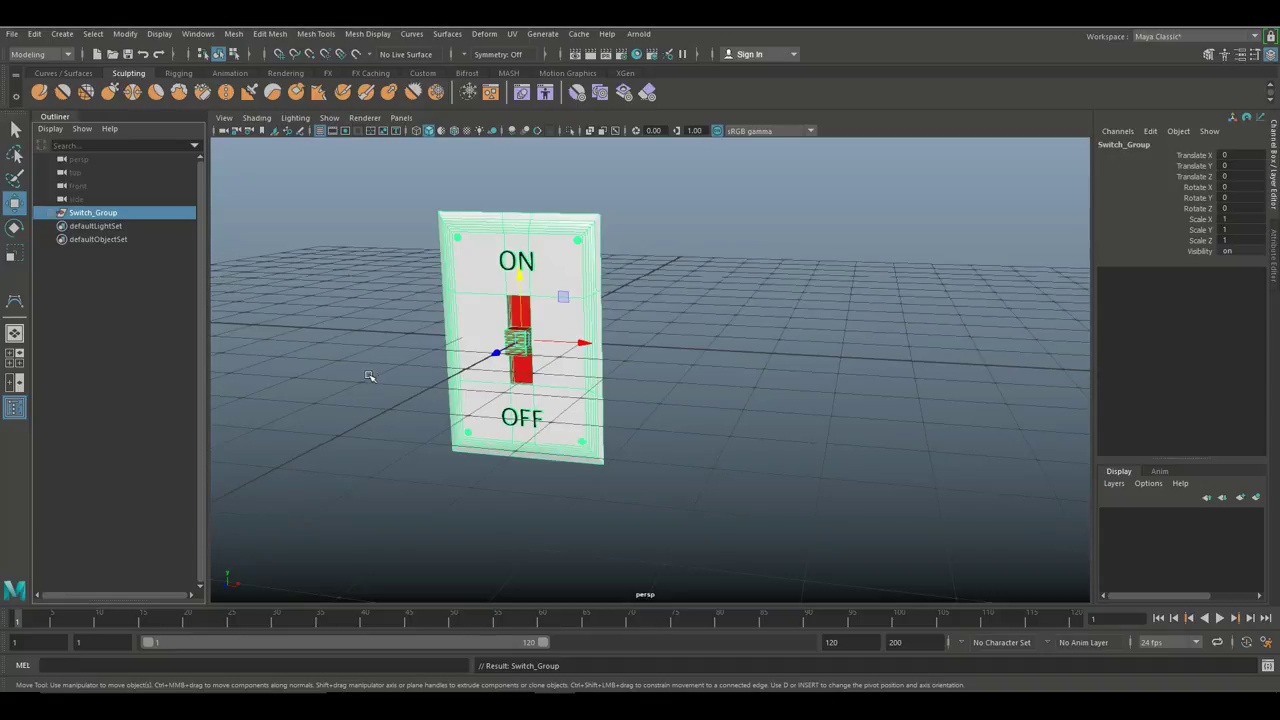
left_click(370, 376)
Step: Try moving Switch_Group along the X axis and undo the move
left_click(103, 214)
mouse_move(583, 341)
left_mouse_down()
mouse_move(777, 354)
mouse_move(590, 344)
left_mouse_up()
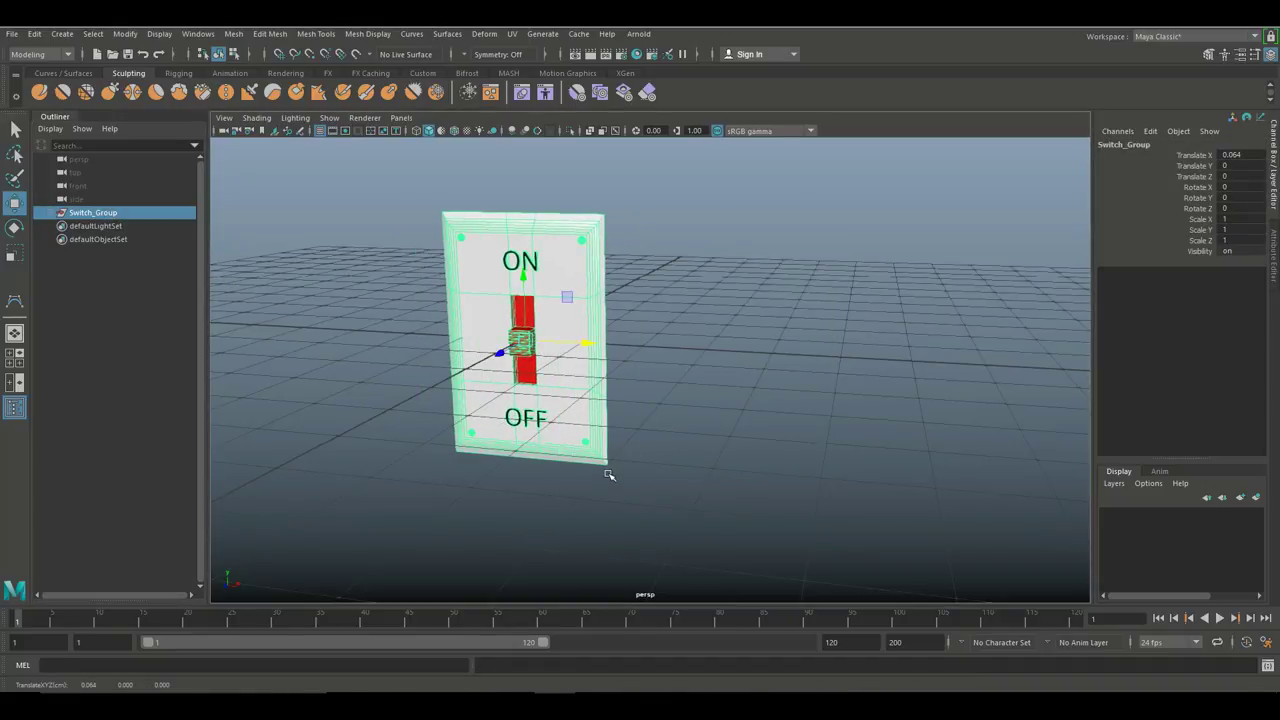
key("ctrl+z")
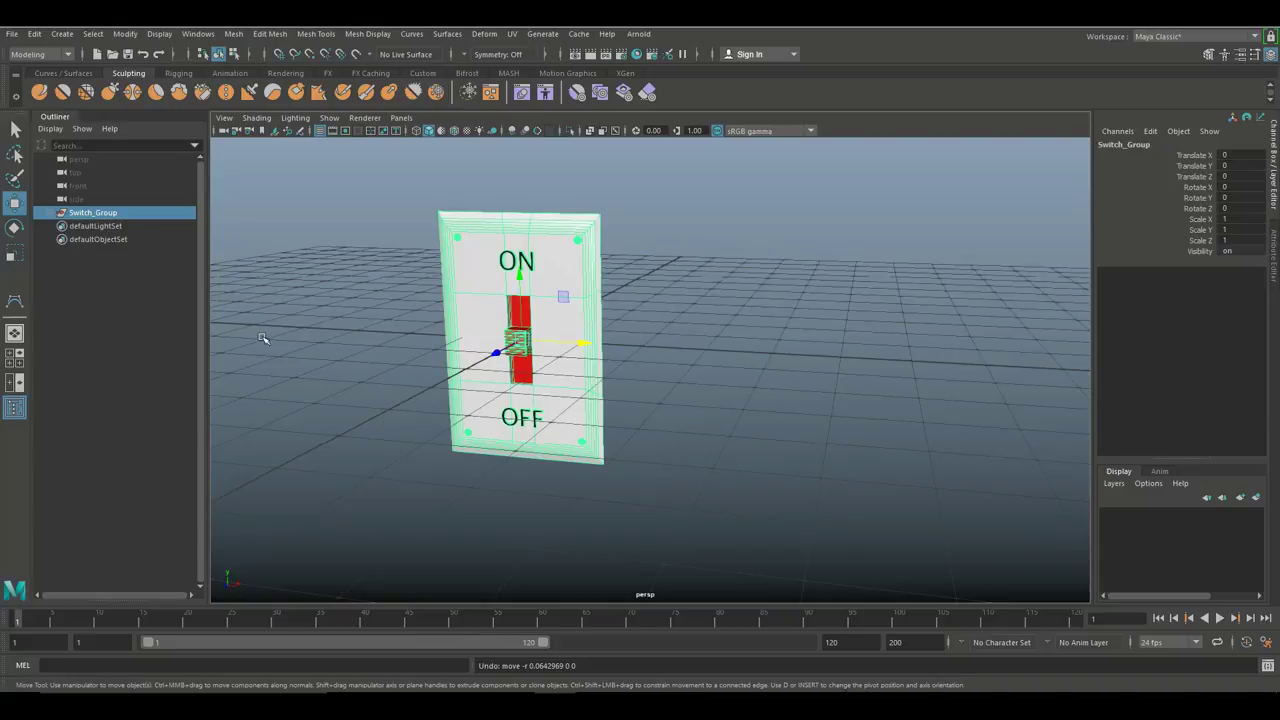
Step: Hide the Outliner and switch to the maximized top orthographic view
left_click(16, 408)
left_click_drag(680, 372, 742, 382, "alt")
left_click_drag(637, 514, 520, 557, "alt")
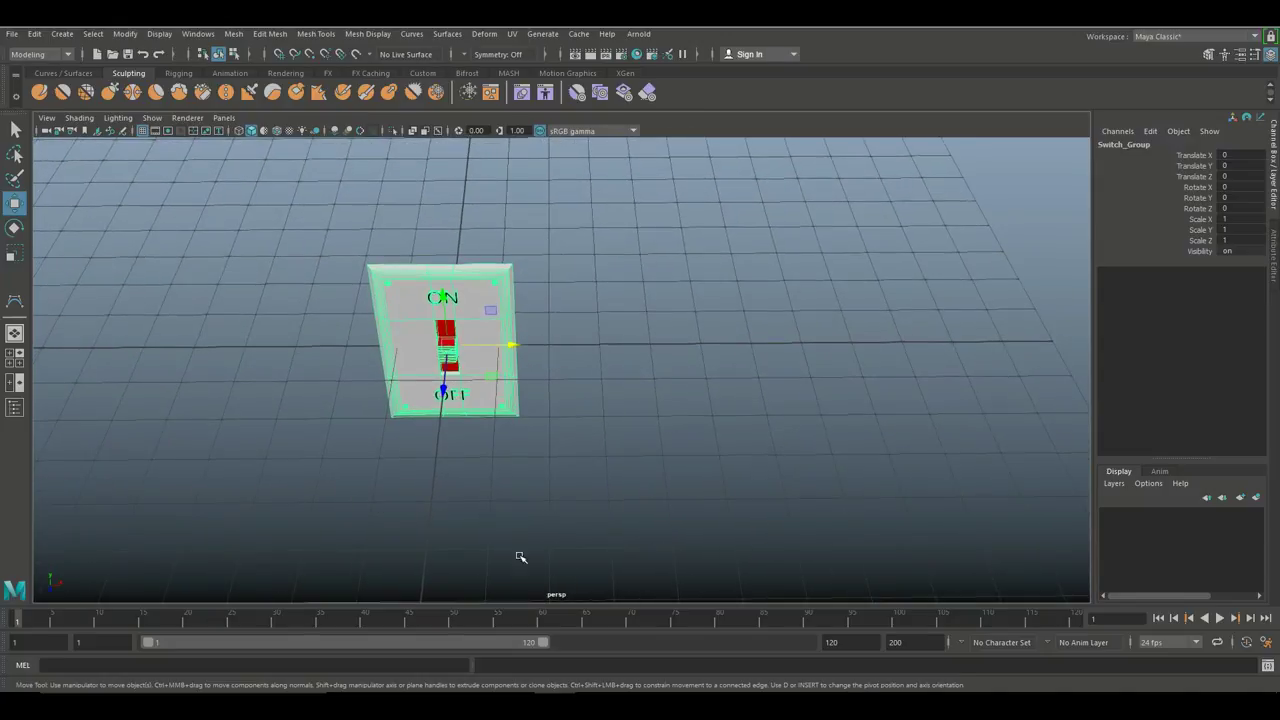
left_click(15, 359)
key("space")
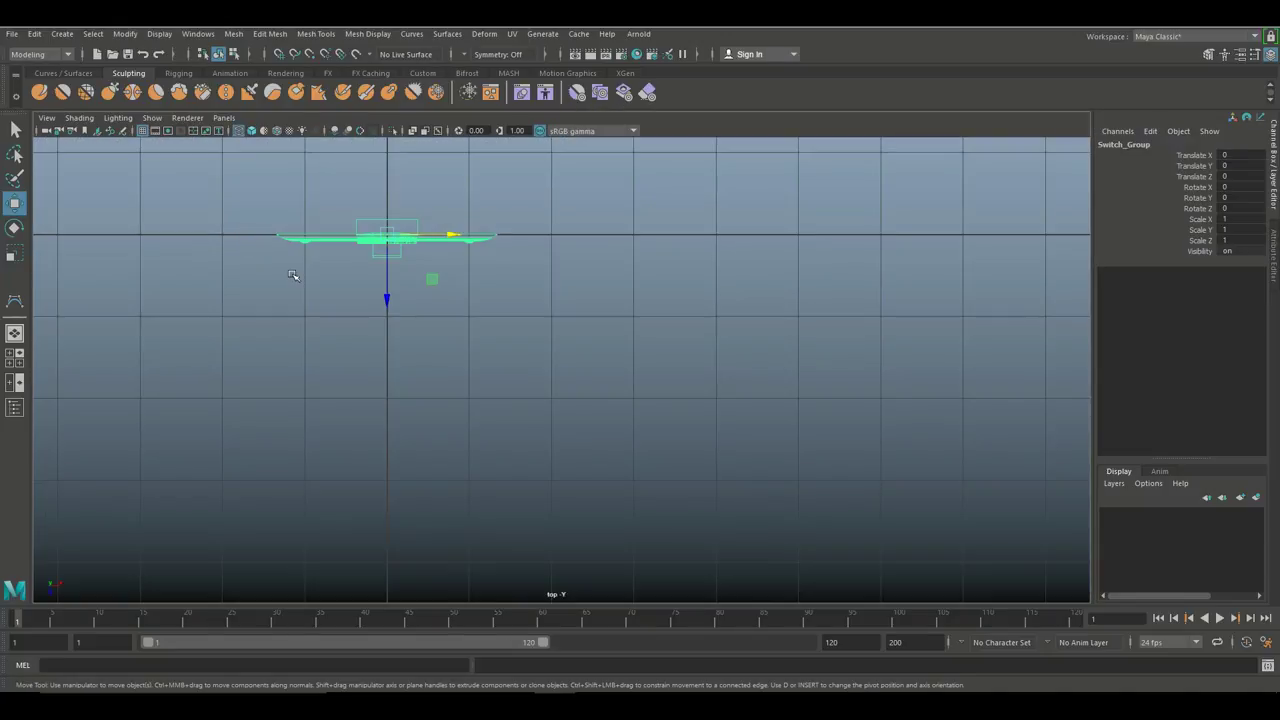
Step: Activate the CV Curve Tool with its curve degree set to 1 Linear
left_click(62, 34)
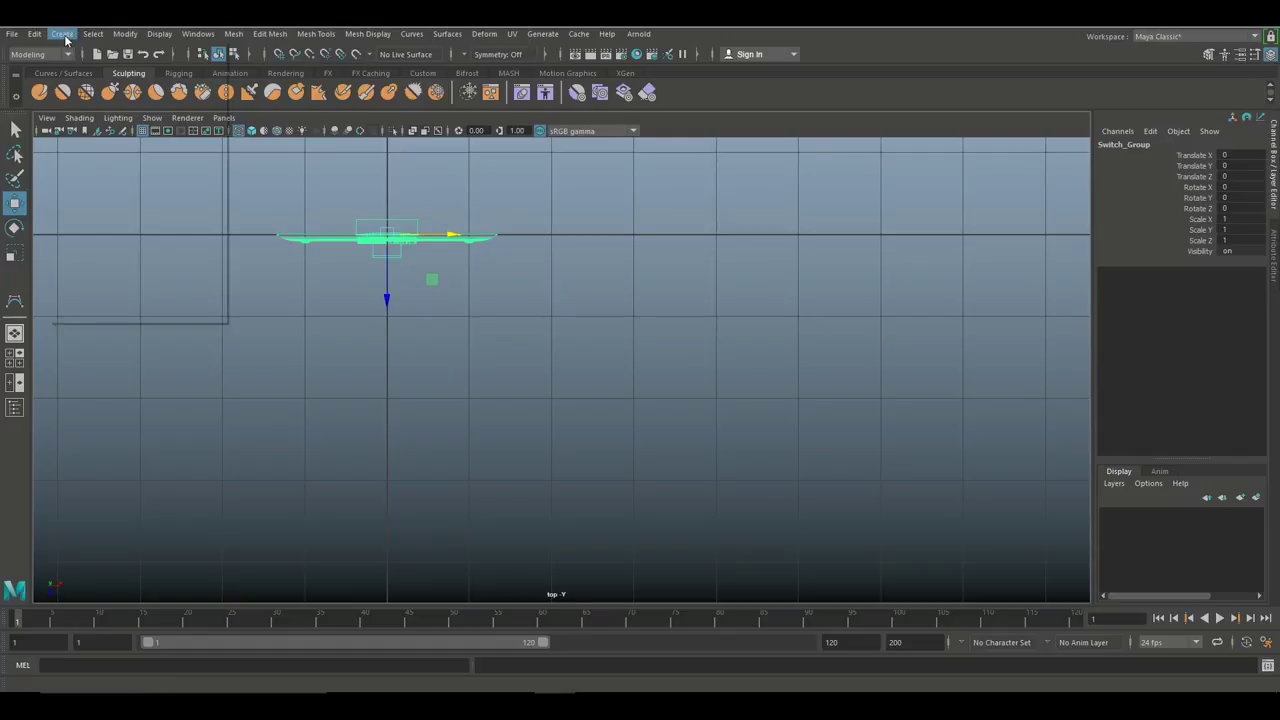
mouse_move(141, 72)
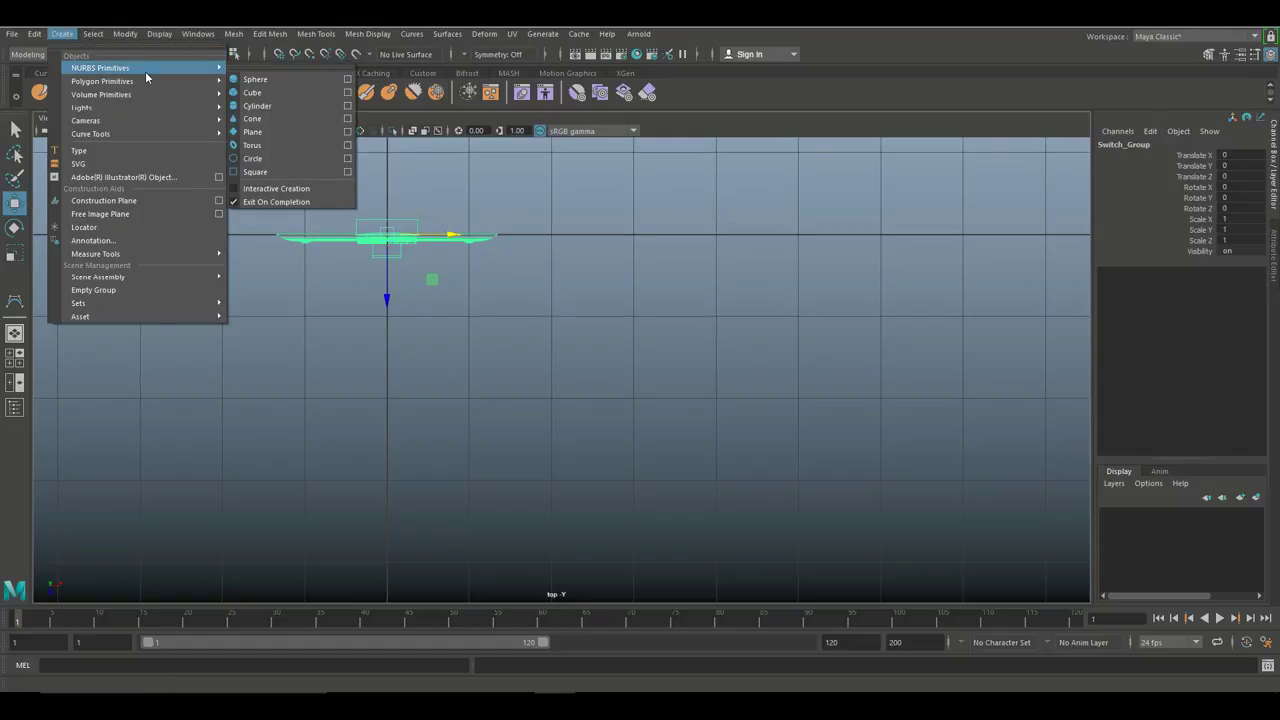
mouse_move(155, 131)
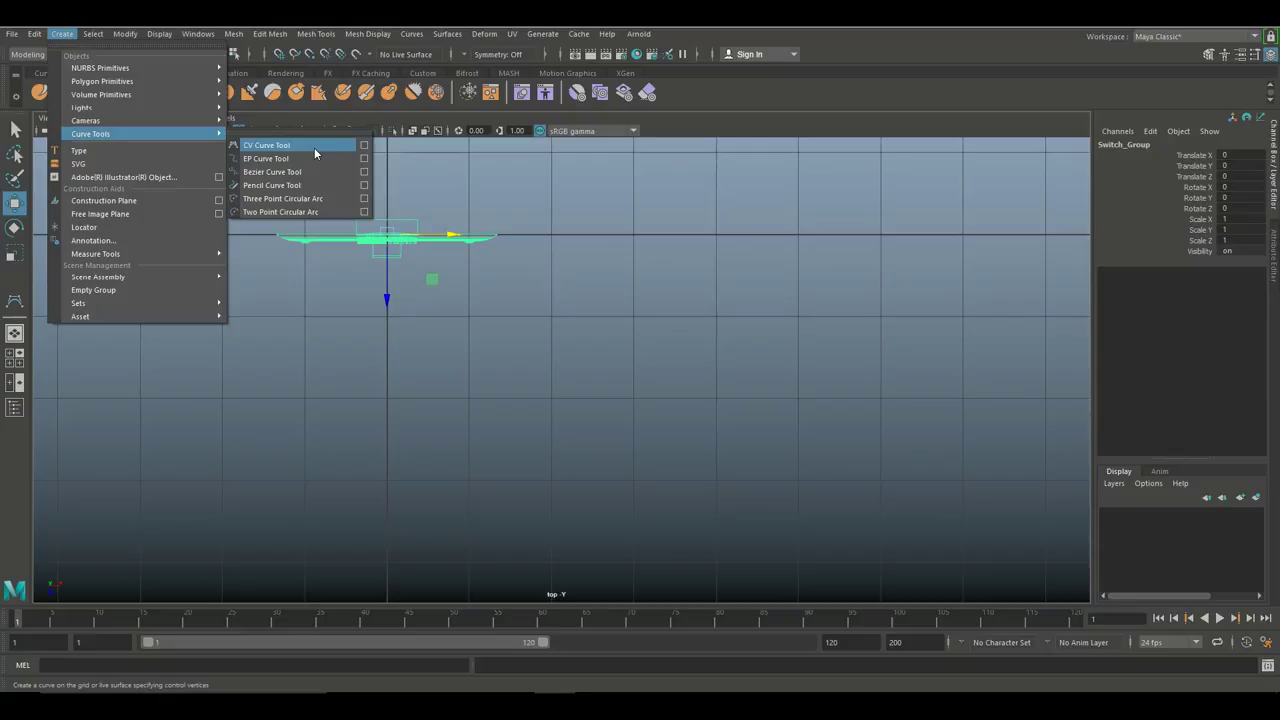
left_click(363, 145)
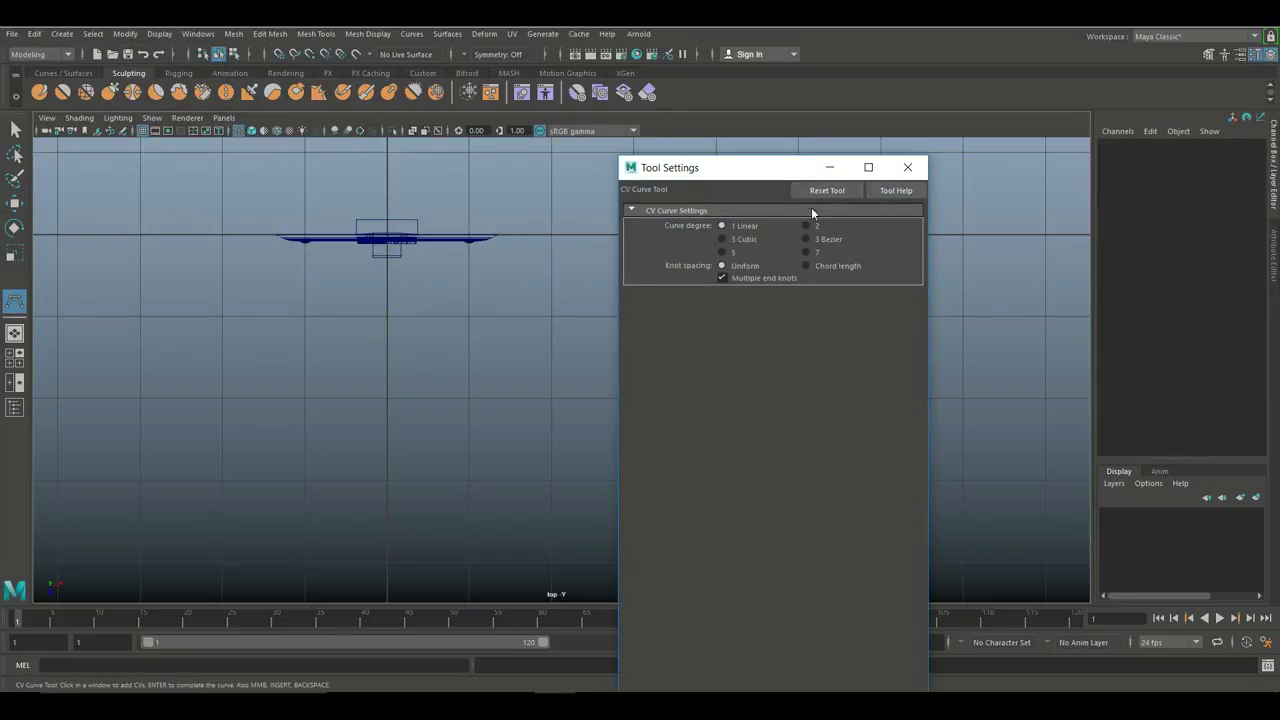
left_click(828, 191)
left_click(398, 399)
left_click(910, 168)
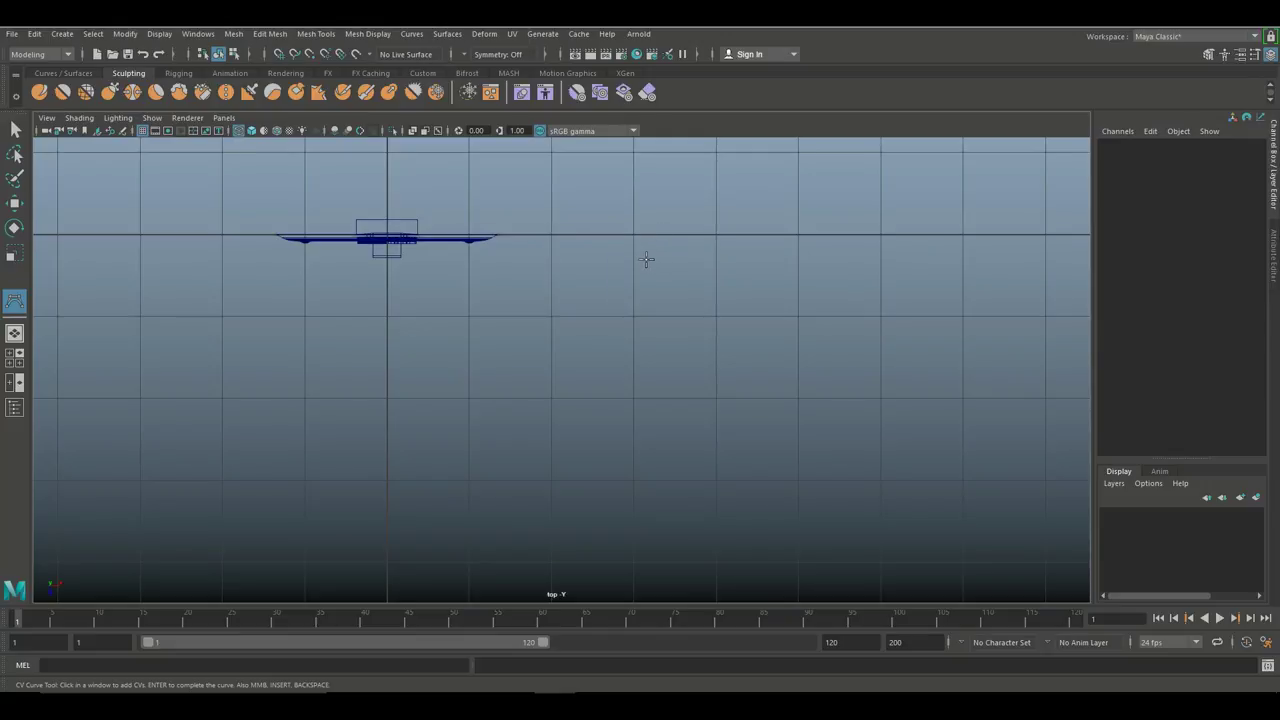
Step: Draw a closed, grid-snapped square curve of 2 by 2 grid units beside the switch, with one edge on the X axis
key("x")
left_click(551, 234)
left_click(716, 234)
left_click(716, 397)
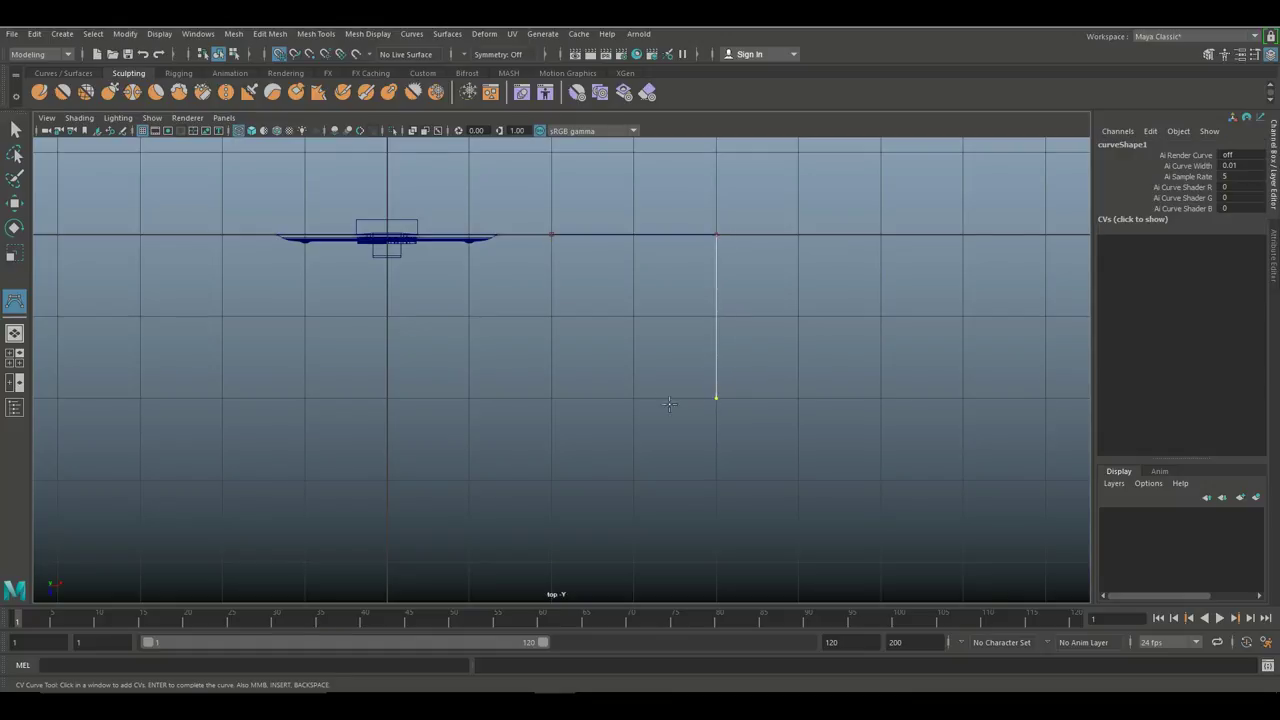
left_click(552, 398)
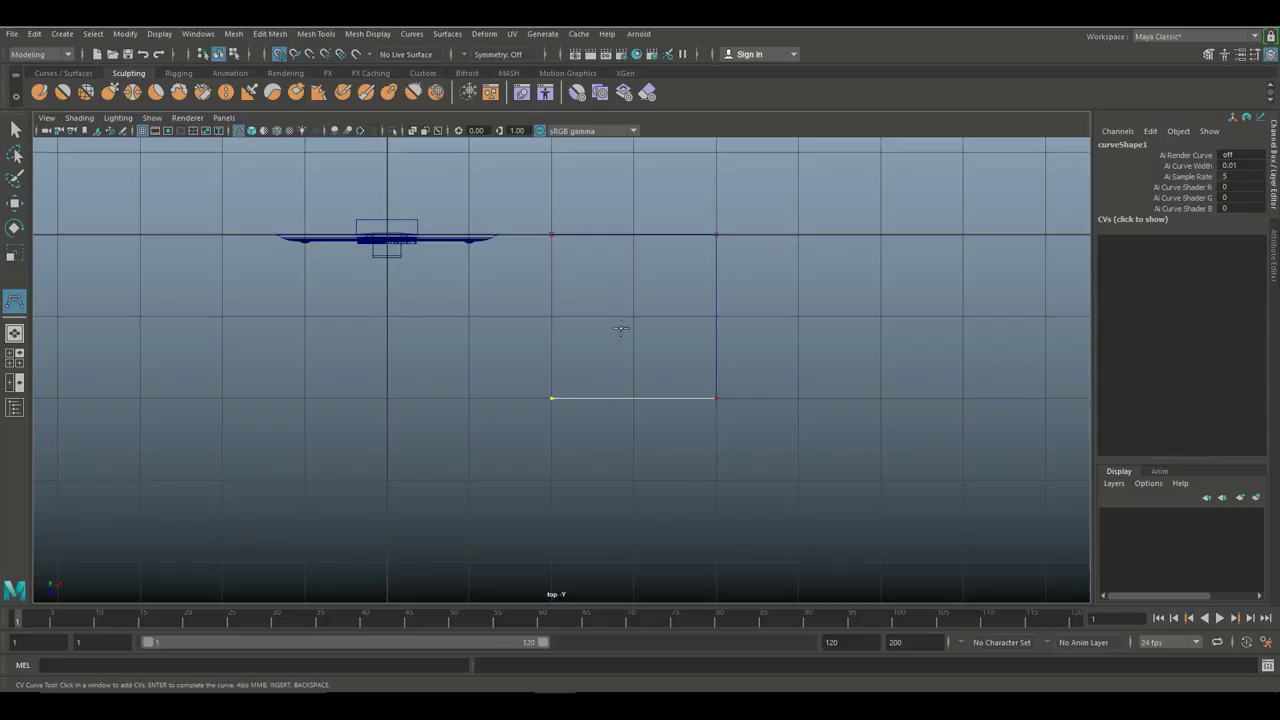
left_click(551, 235)
key("Return")
key("w")
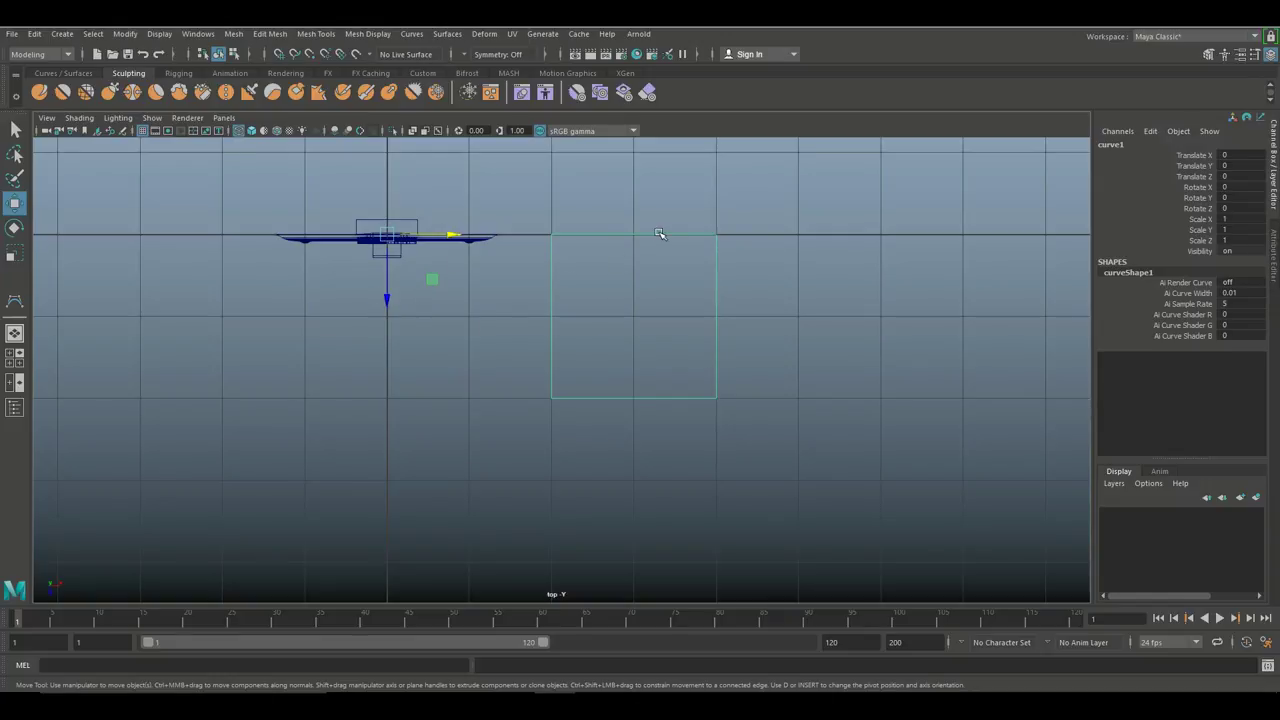
Step: Center the square curve's pivot and delete its construction history
left_click(128, 35)
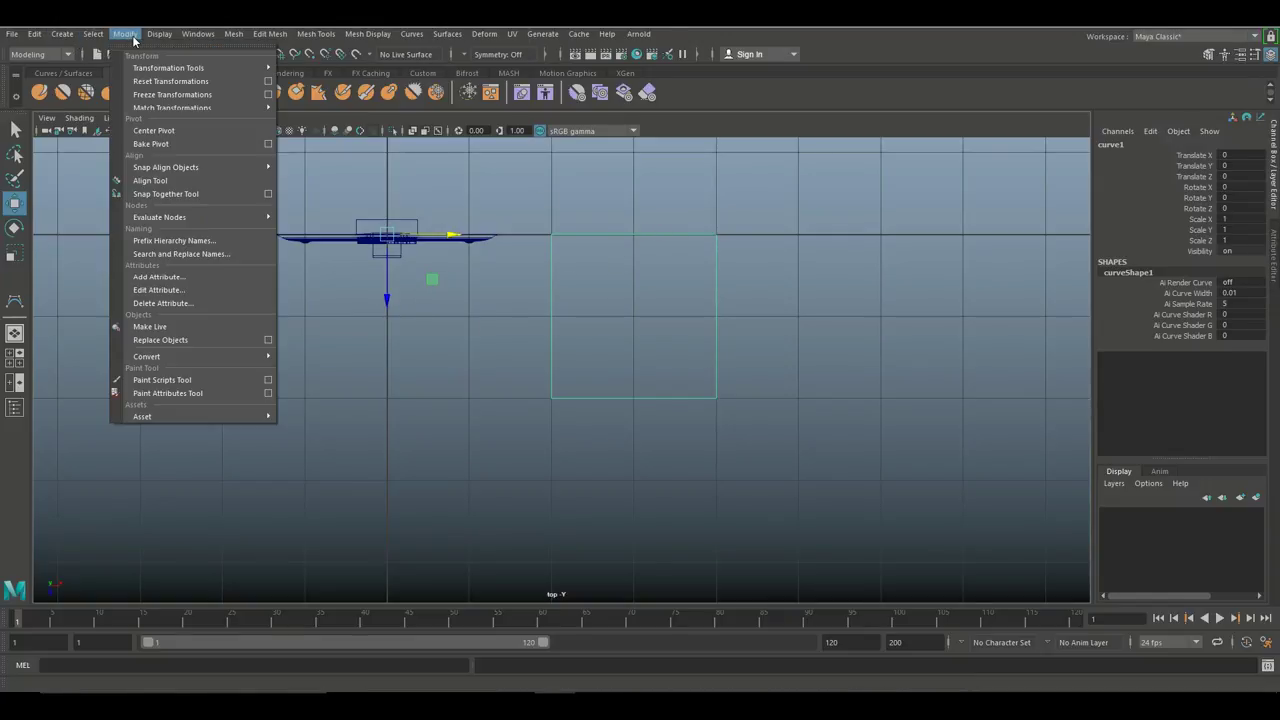
left_click(181, 131)
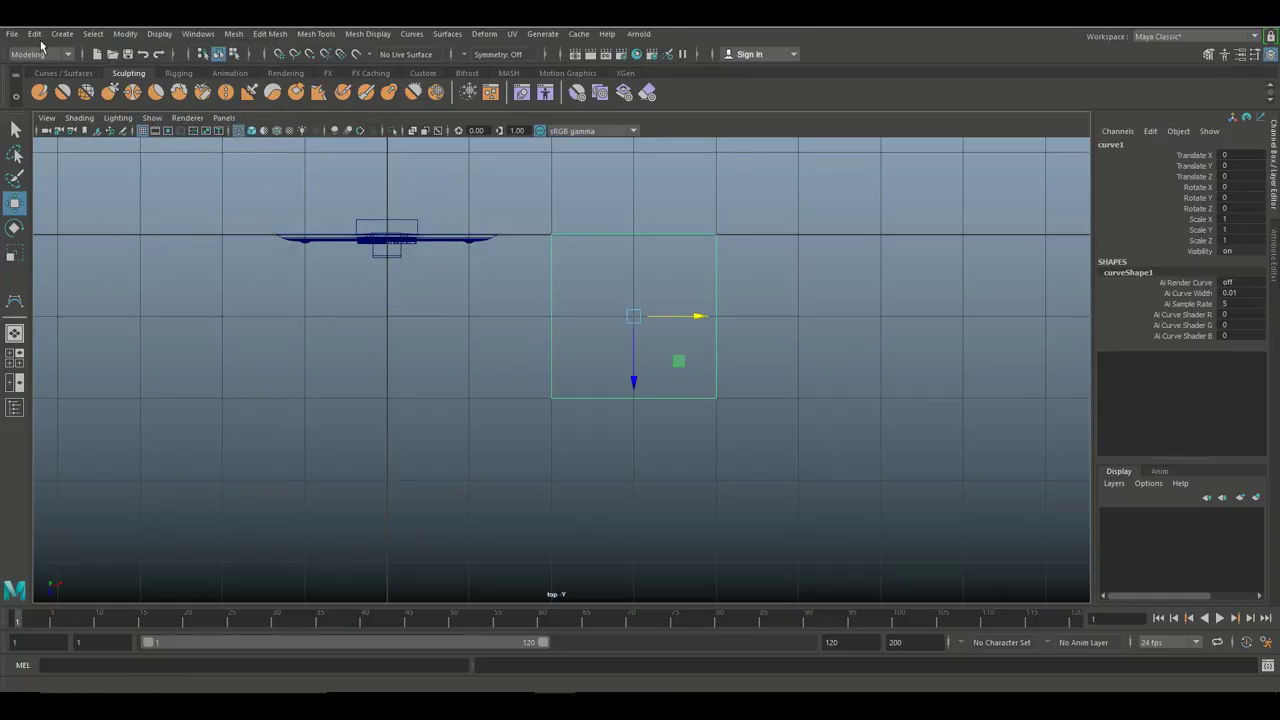
left_click(34, 34)
mouse_move(162, 191)
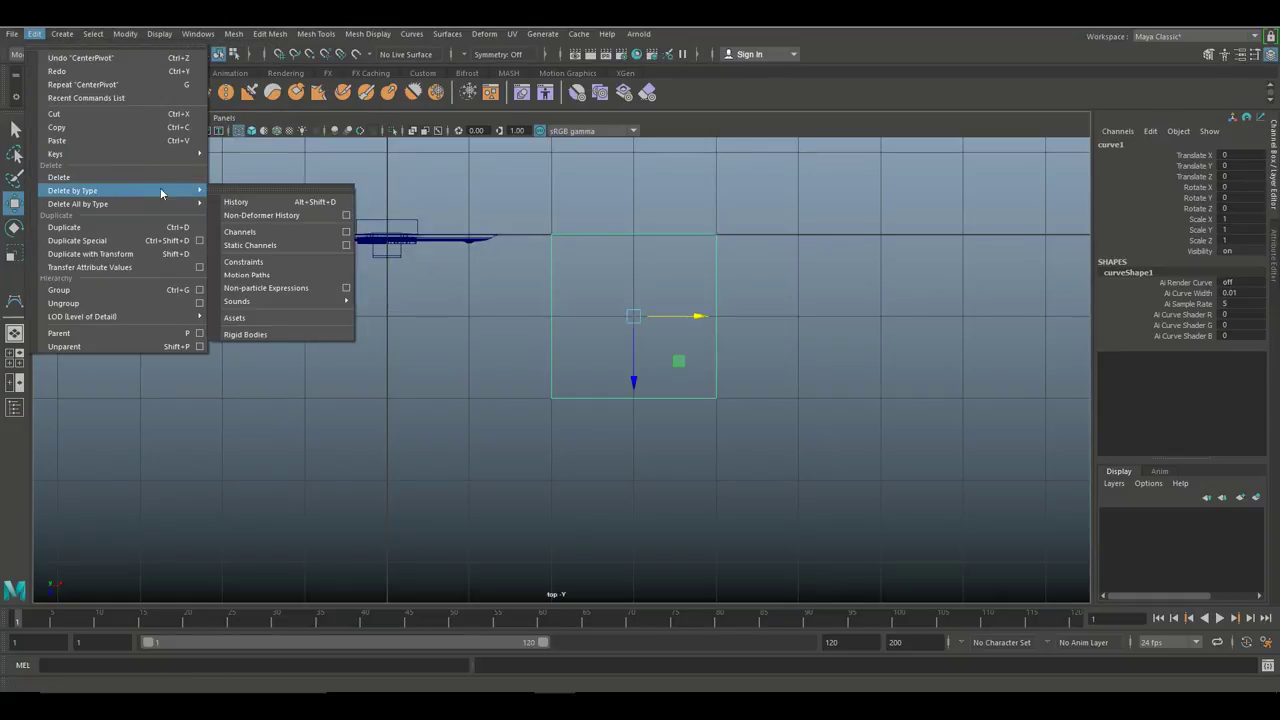
left_click(246, 203)
left_click(810, 339)
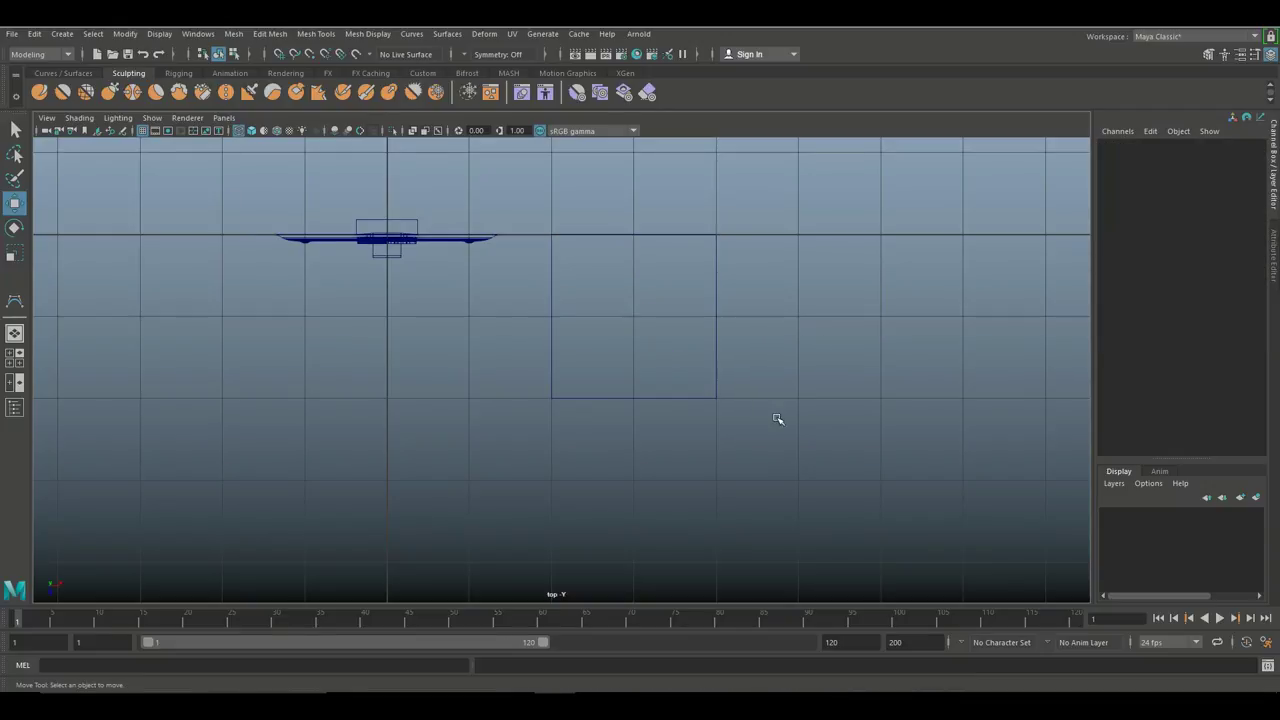
Step: Create a NURBS circle at the origin
left_click(714, 400)
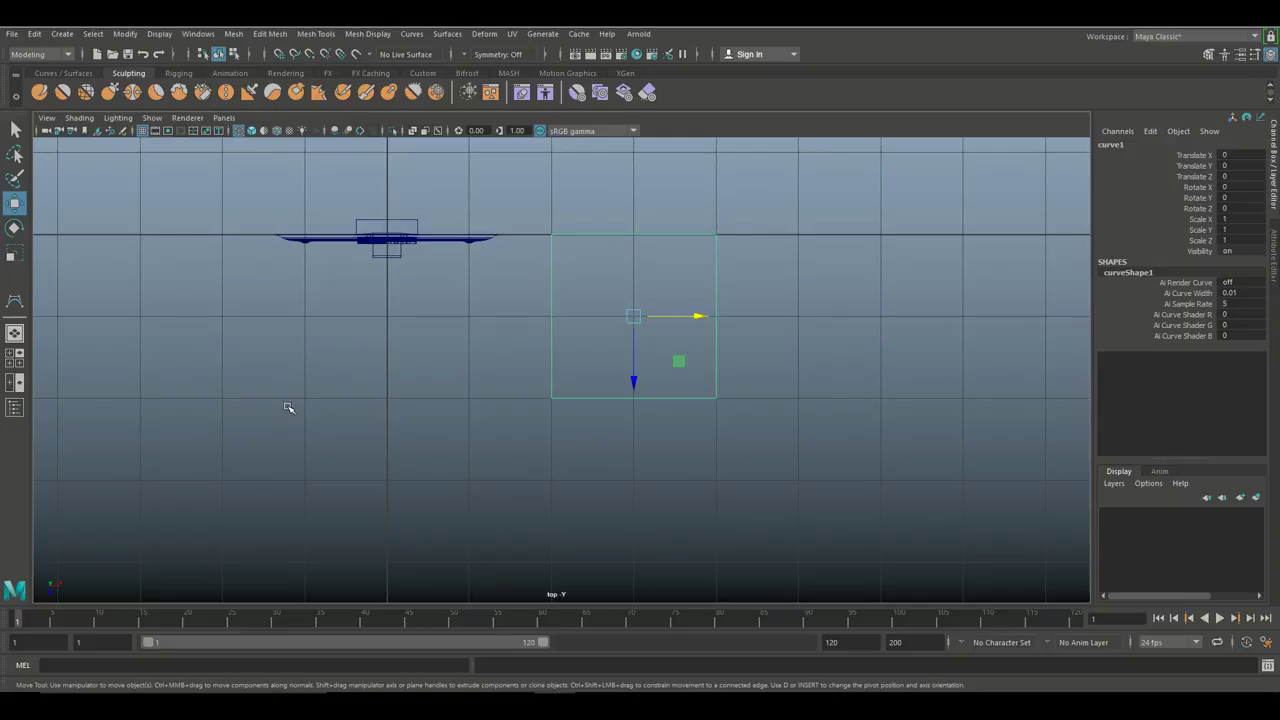
left_click(60, 35)
mouse_move(121, 69)
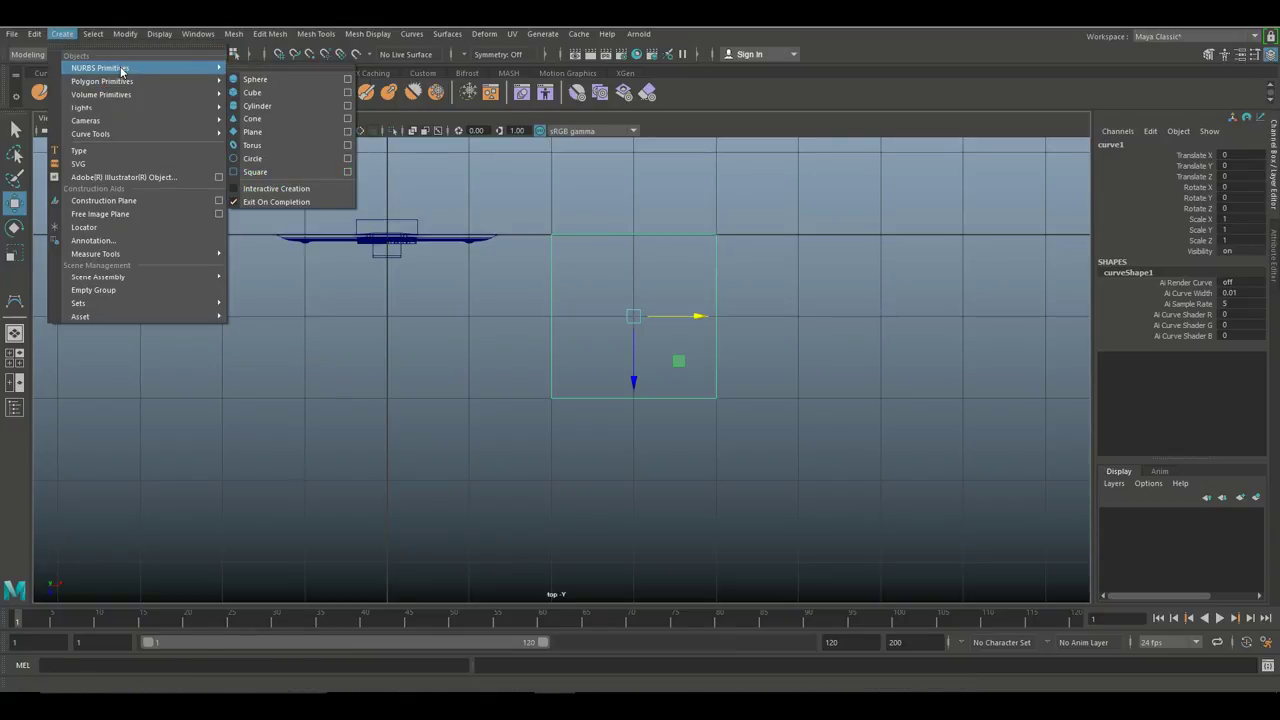
left_click(272, 161)
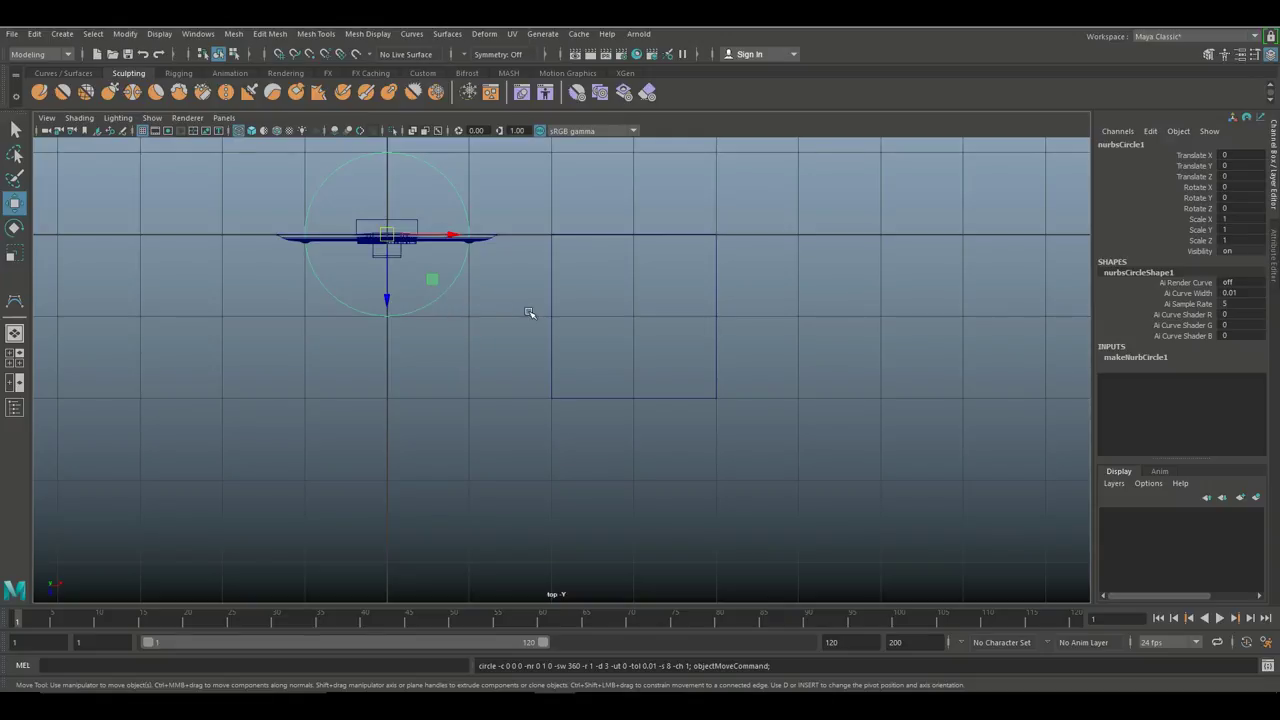
Step: Snap the circle to the center of the square curve and scale it down uniformly to about 0.168
key("x")
left_click_drag(388, 238, 634, 318)
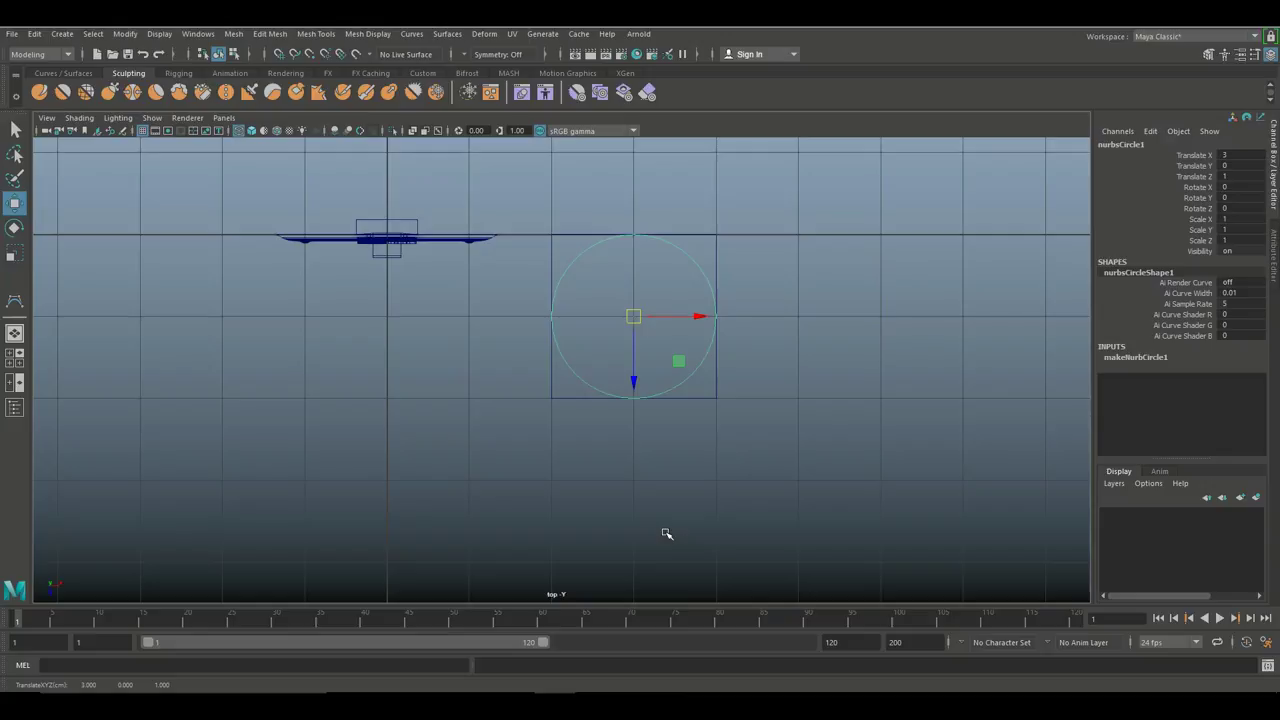
key("r")
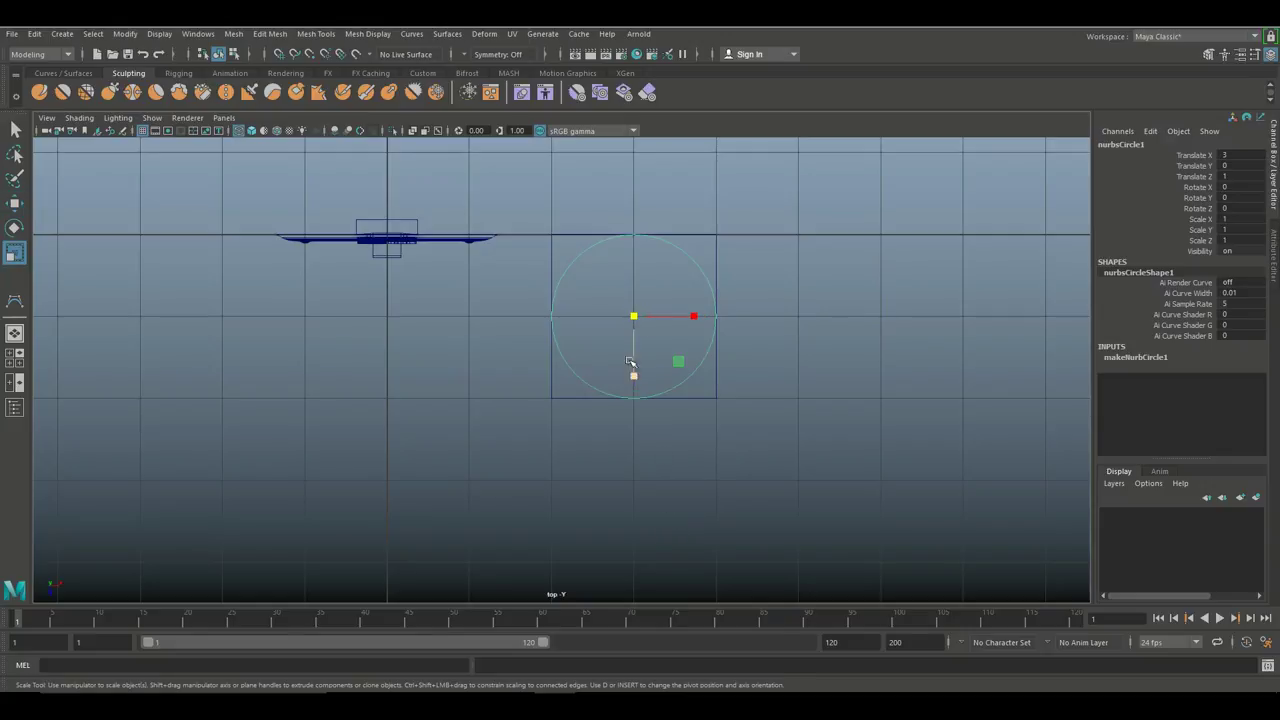
left_click_drag(633, 316, 526, 360)
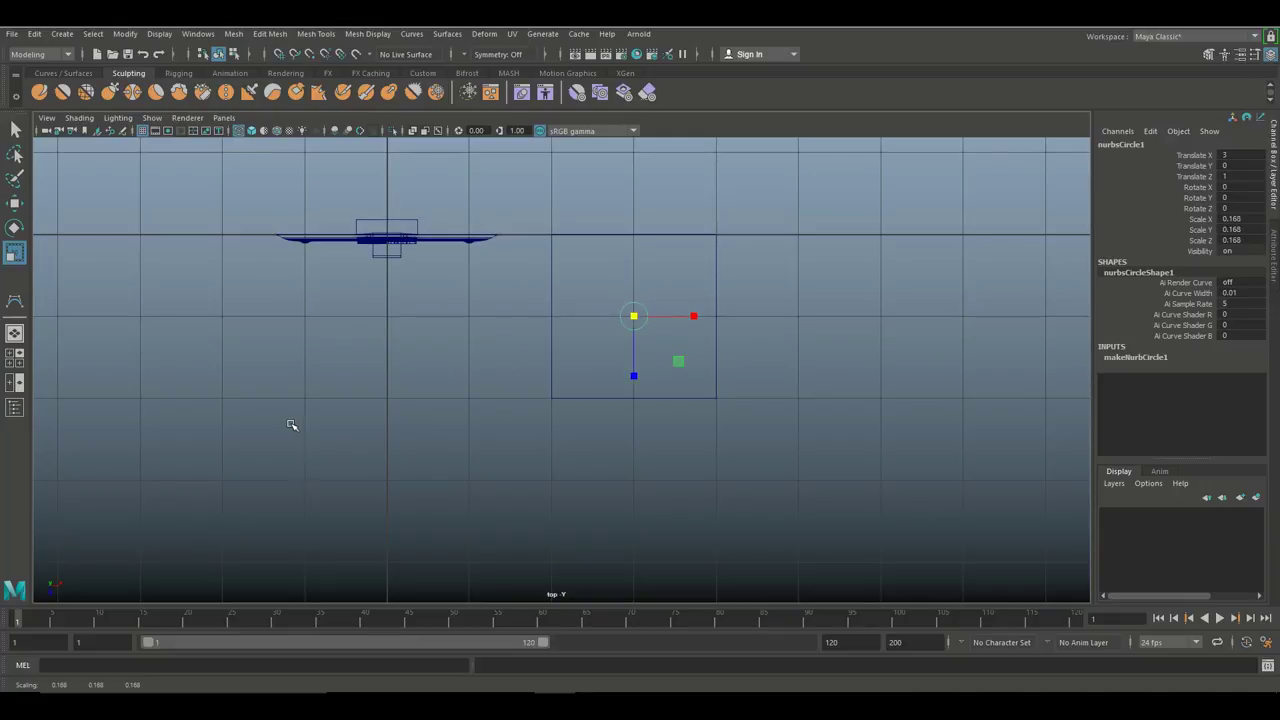
Step: Delete the circle's construction history
left_click(35, 36)
mouse_move(124, 193)
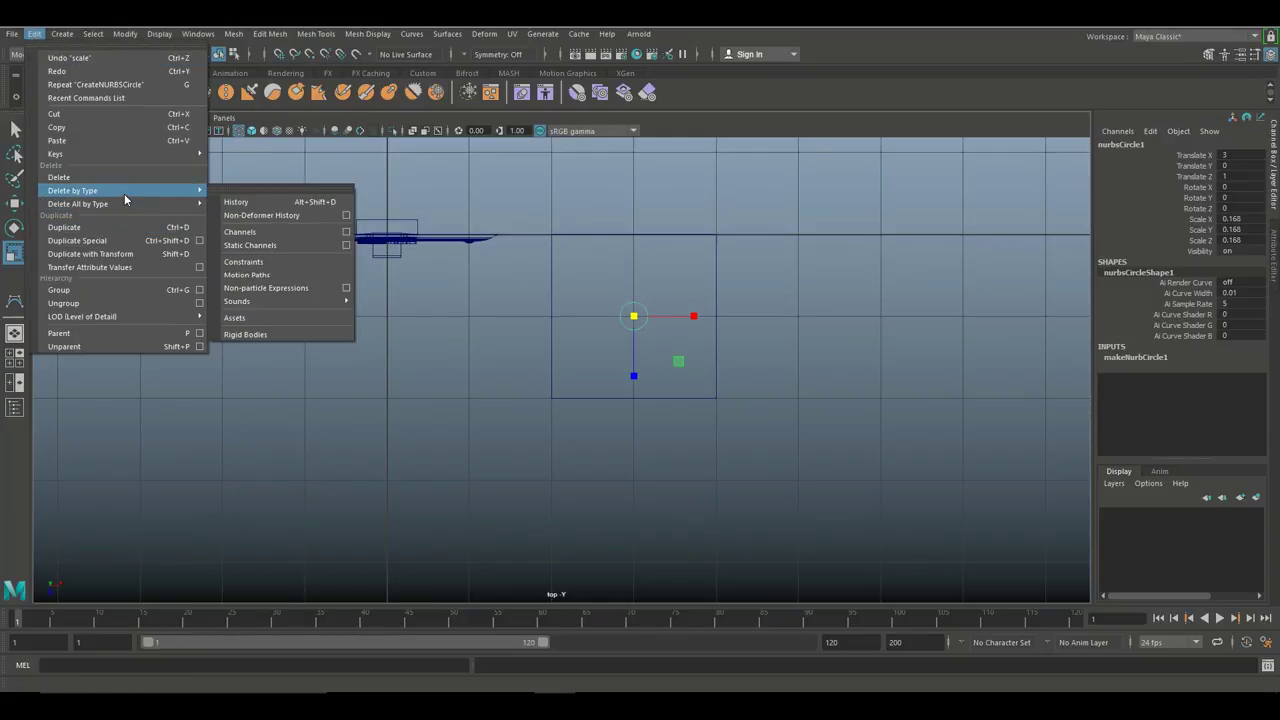
left_click(241, 205)
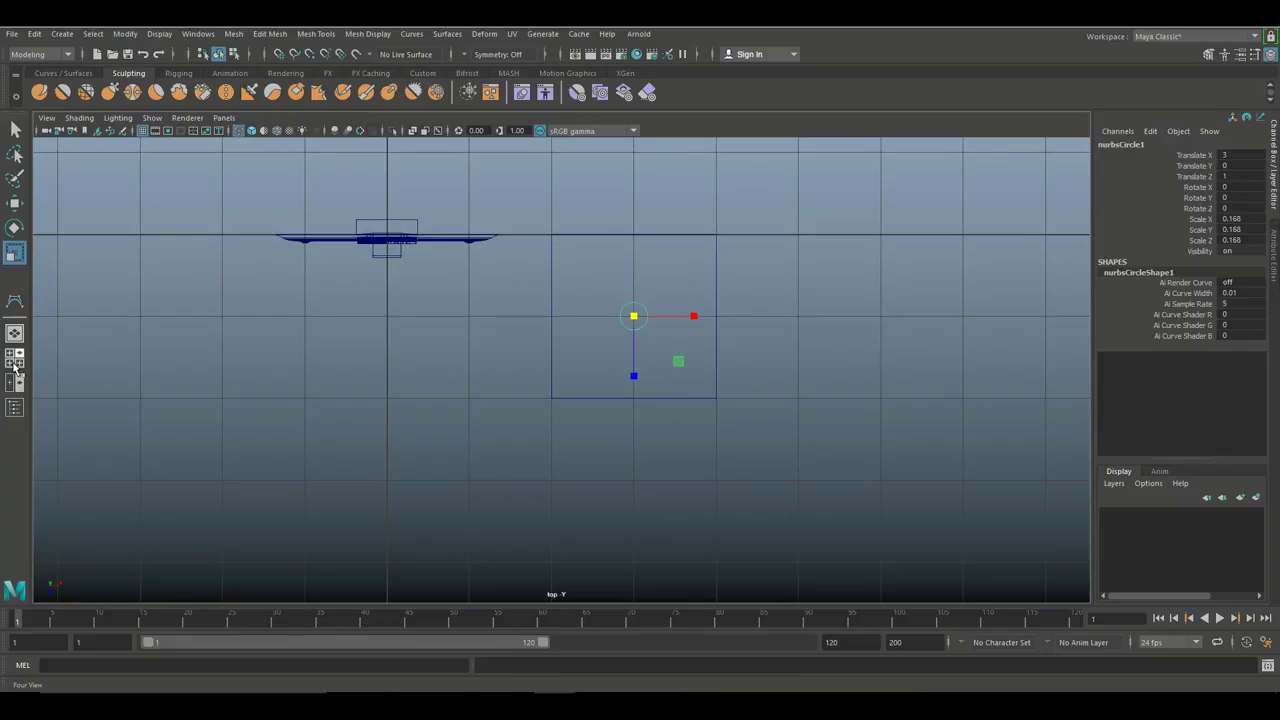
Step: Group the square curve and the circle together in the perspective view
left_click(14, 364)
key("space")
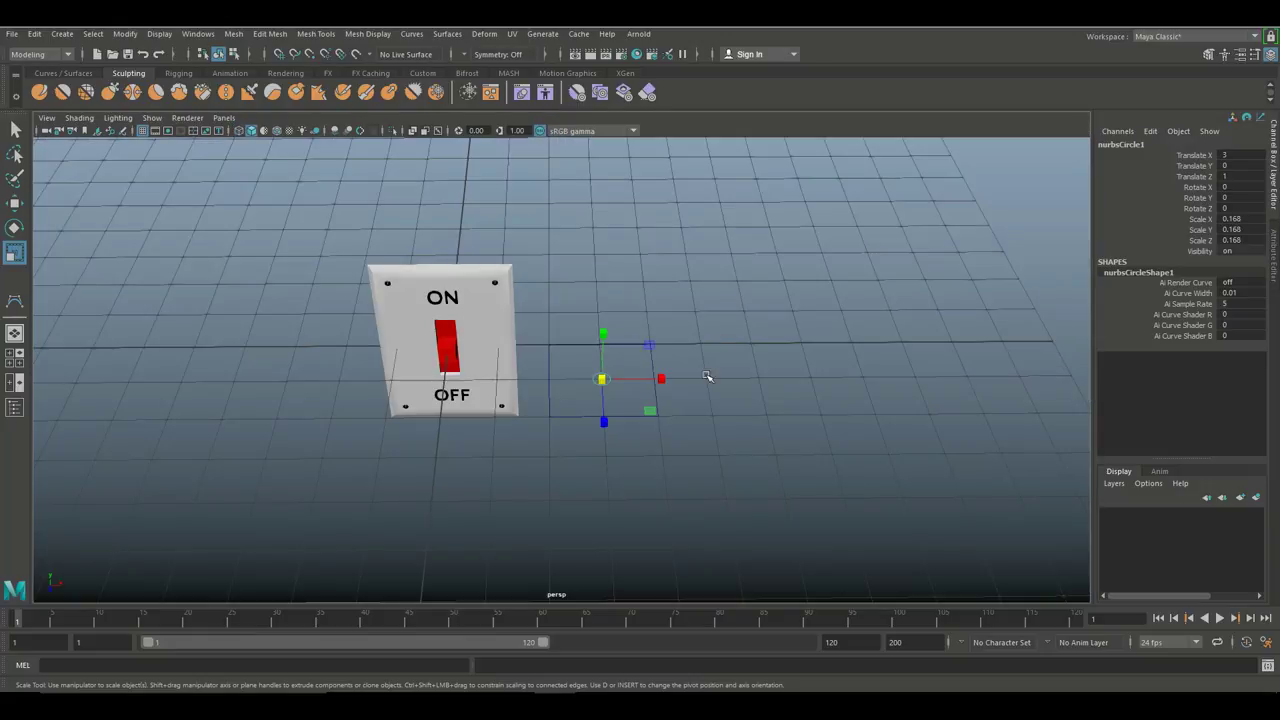
mouse_move(697, 427)
left_mouse_down("alt")
mouse_move(620, 417)
mouse_move(694, 420)
left_mouse_up("alt")
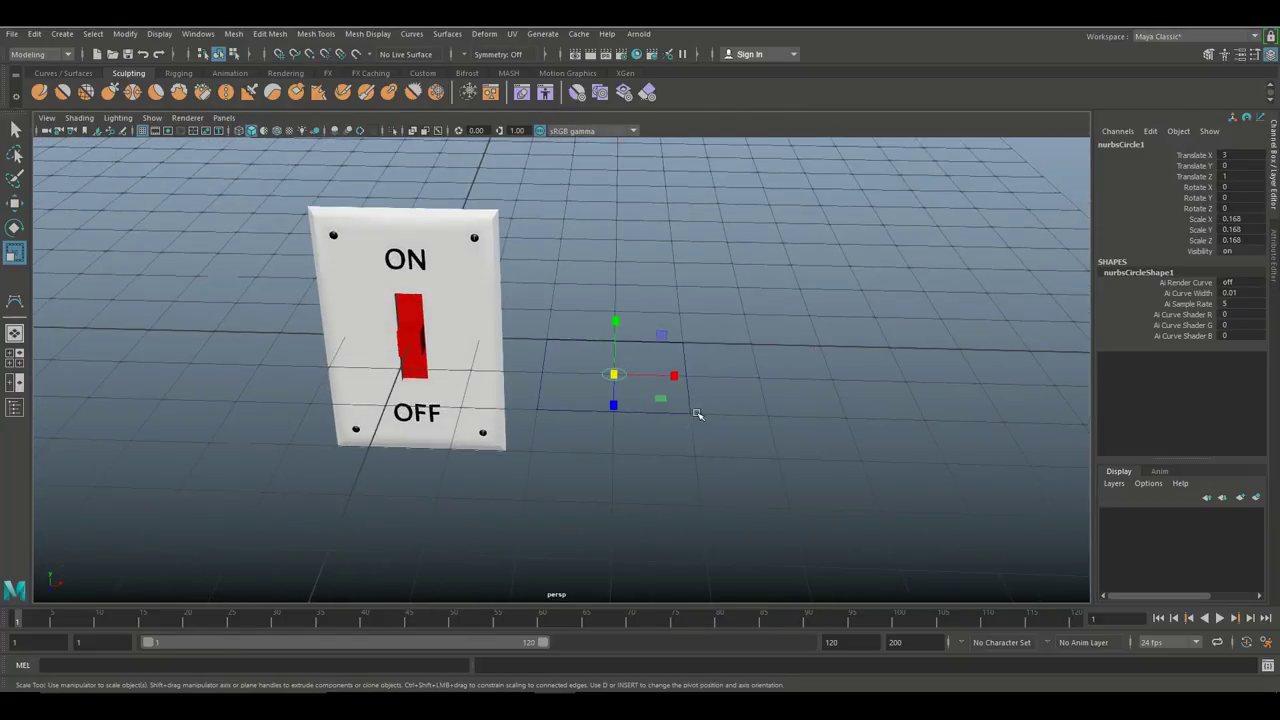
scroll(733, 476, "up", 3)
left_click(714, 432)
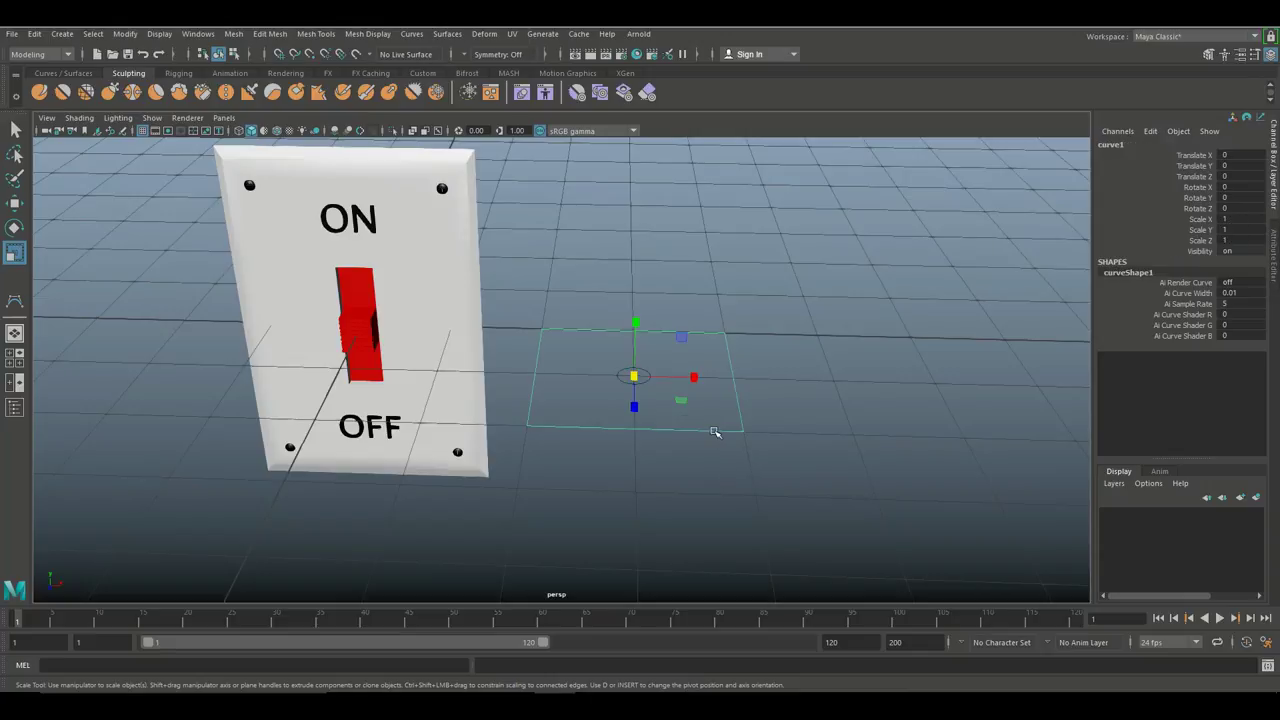
left_click(620, 377)
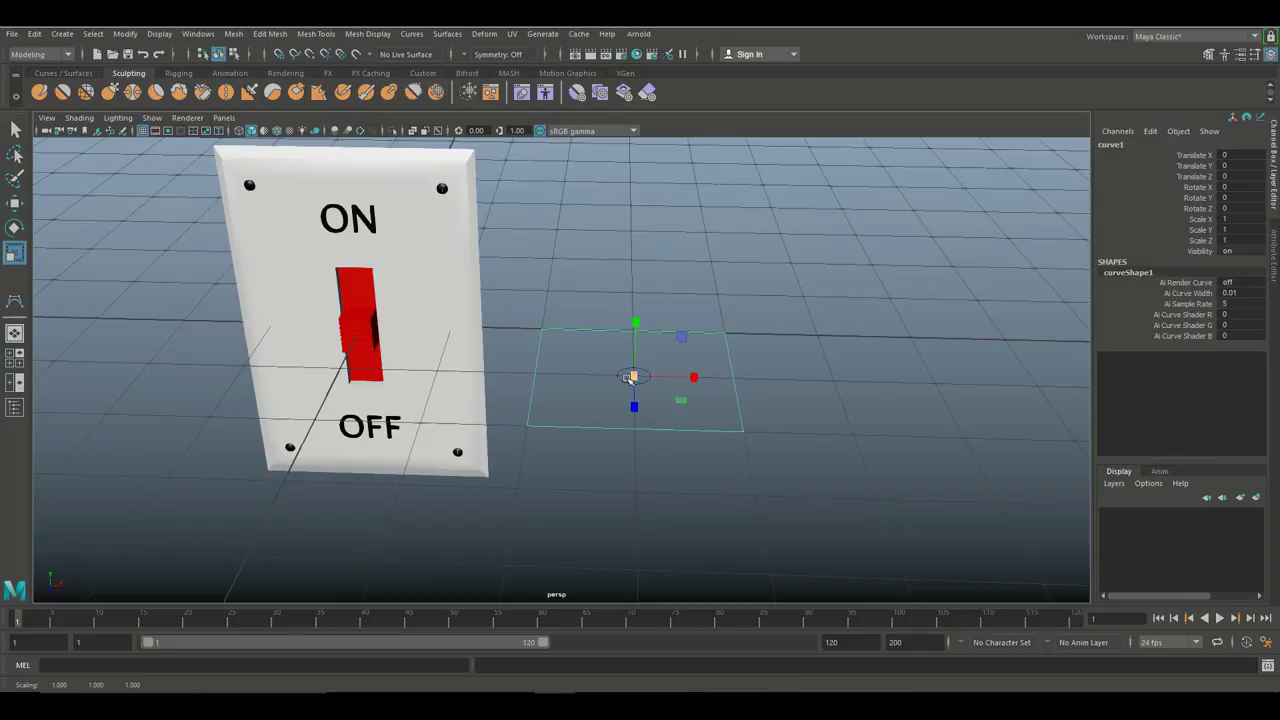
scroll(586, 417, "up", 5)
left_click(846, 422, "shift")
scroll(846, 422, "down", 5)
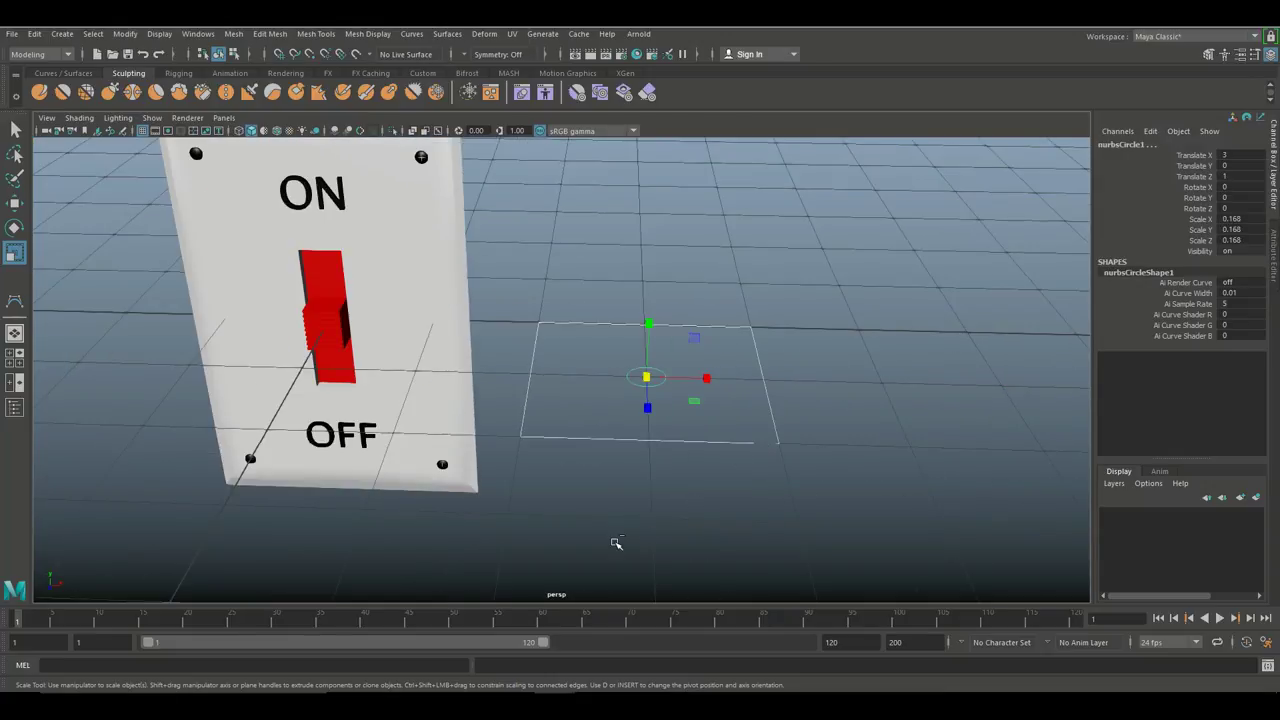
key("ctrl+g")
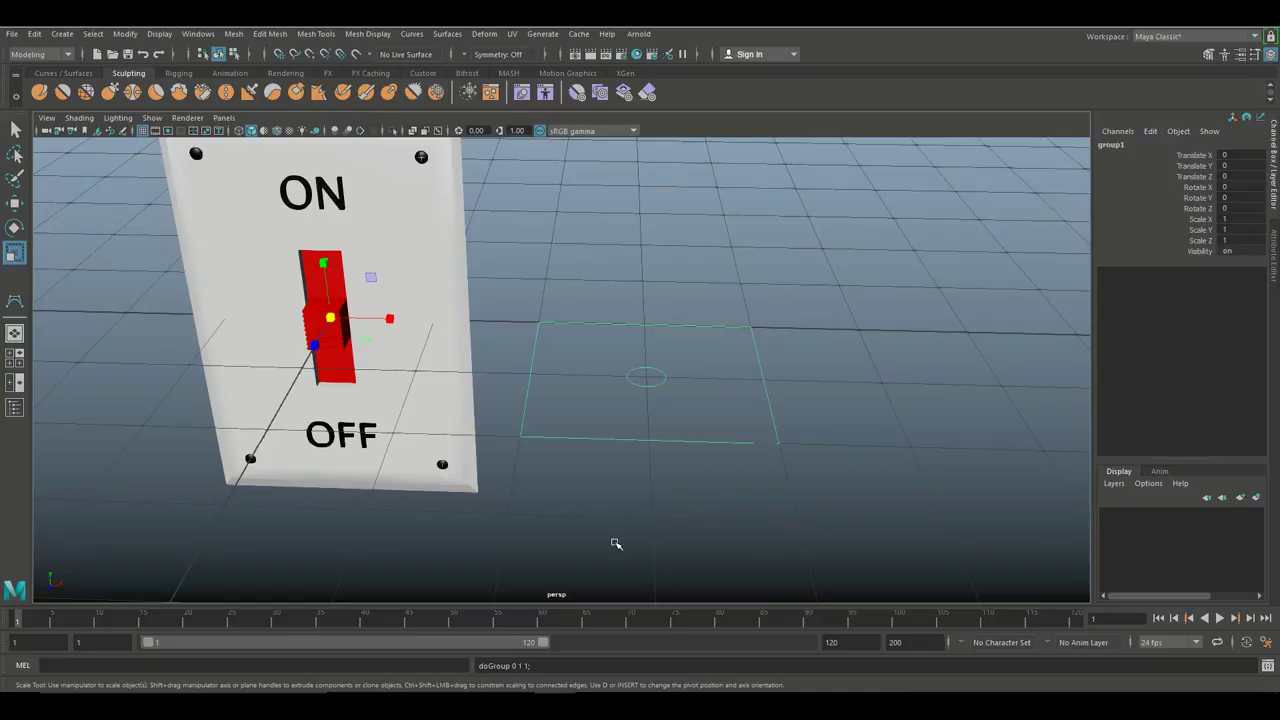
Step: Move the pivot of the curve group to the center of the circle
scroll(788, 378, "down", 3)
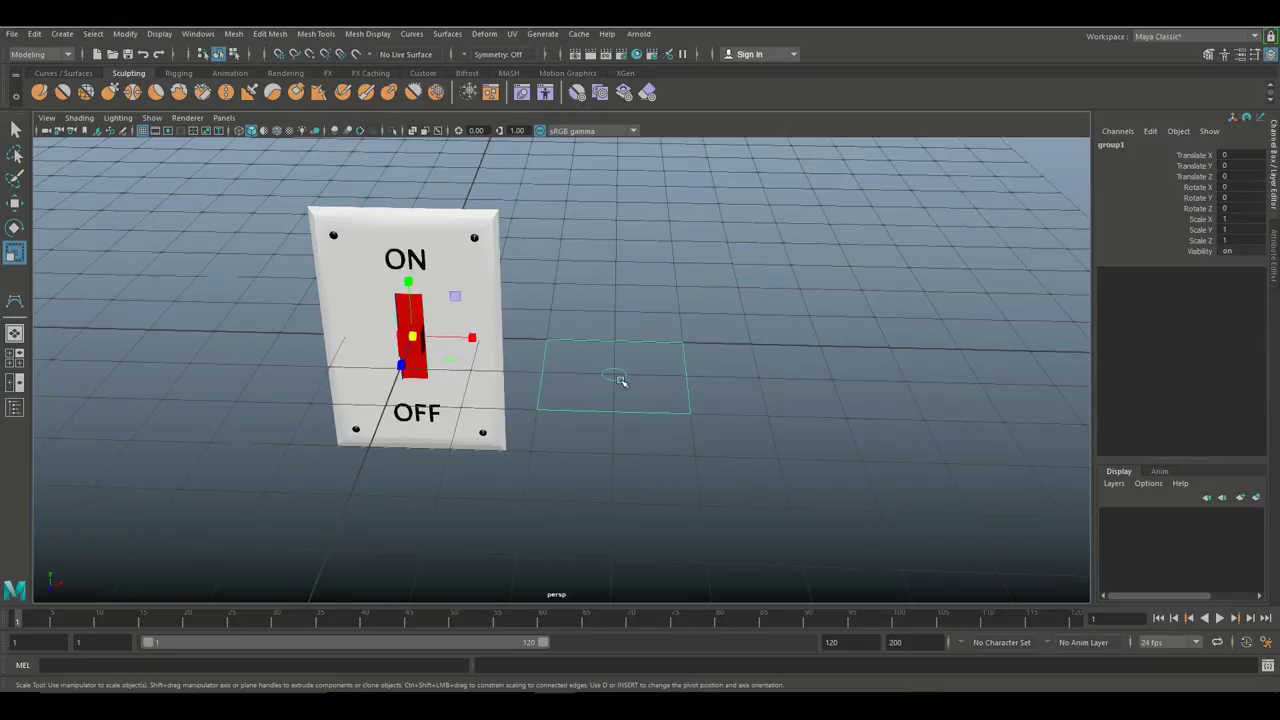
key("d")
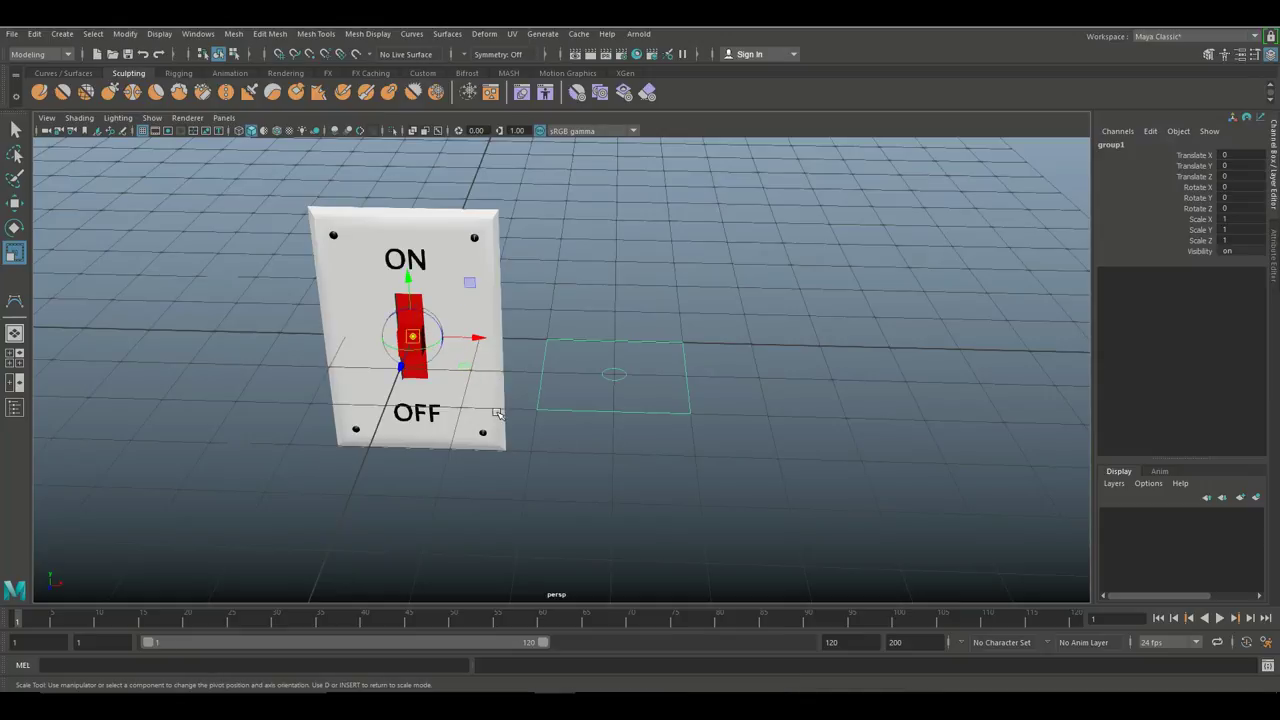
left_click_drag(415, 338, 612, 373)
key("d")
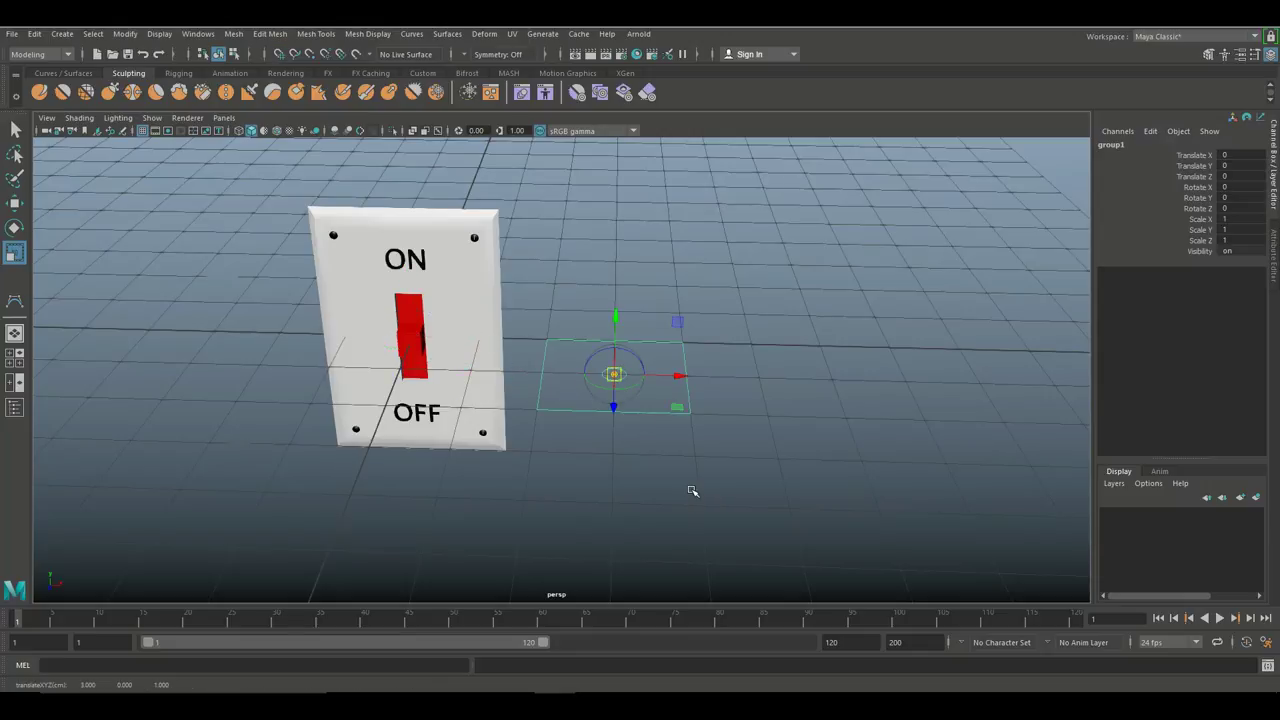
Step: Rotate the curve group 90 degrees around X and move it along Z to about -1.026, upright beside the switch
key("r")
left_click_drag(720, 458, 595, 459, "alt")
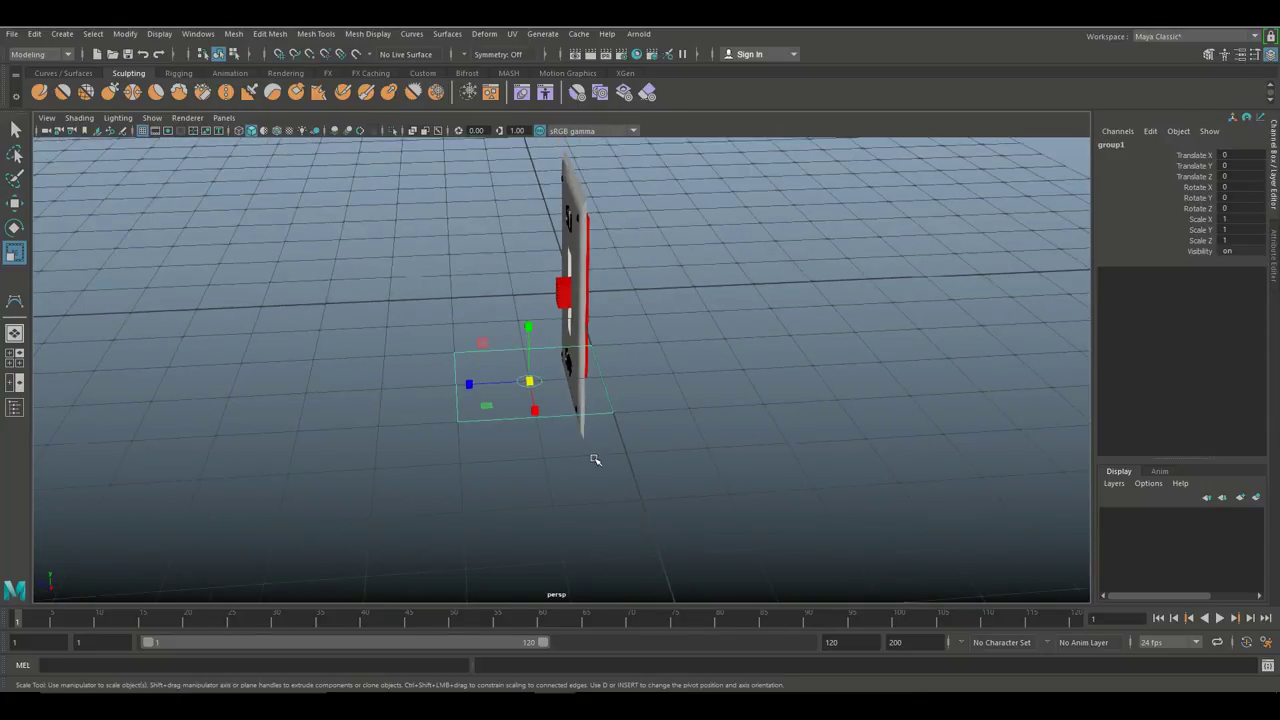
key("e")
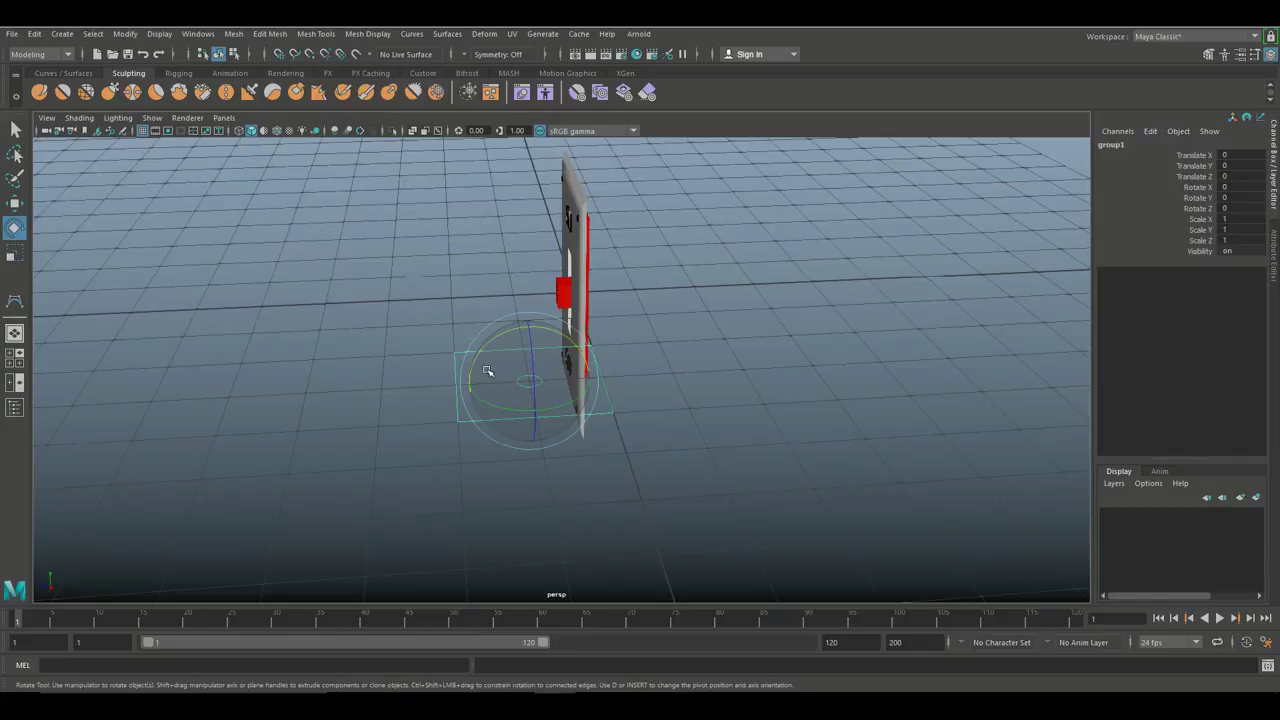
left_click_drag(494, 347, 691, 423)
key("w")
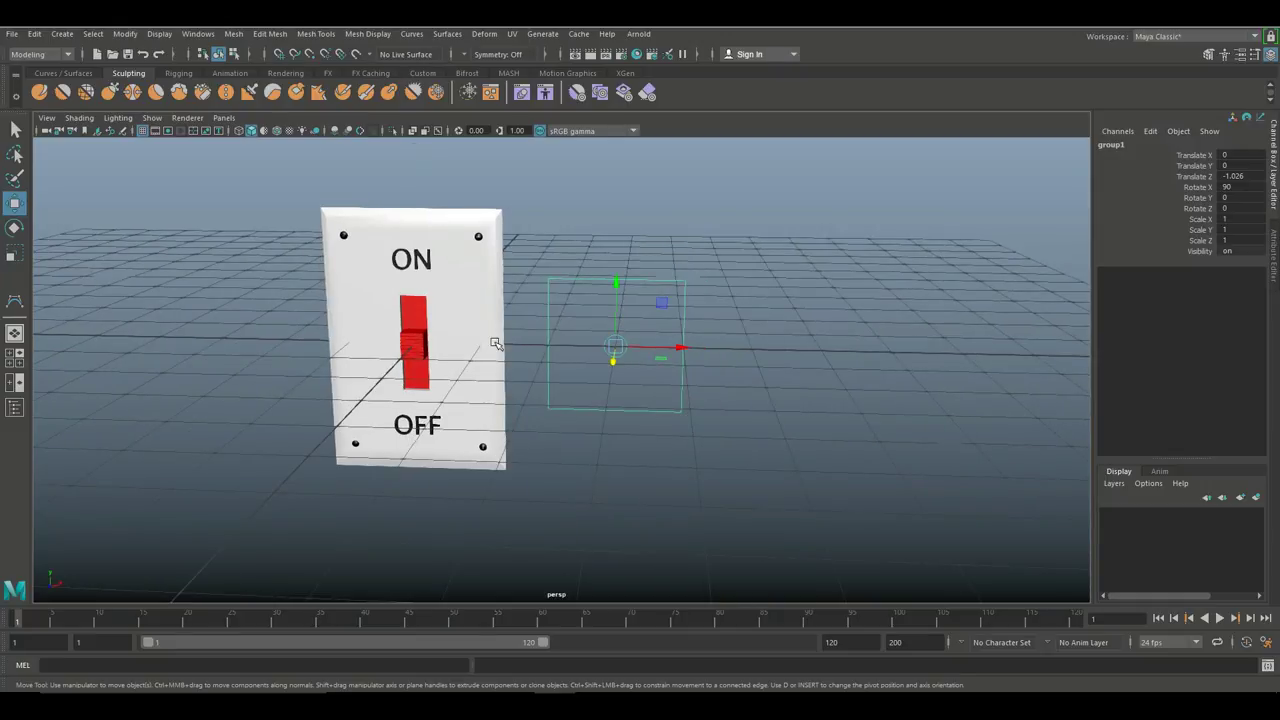
middle_click_drag(420, 431, 380, 425, "alt")
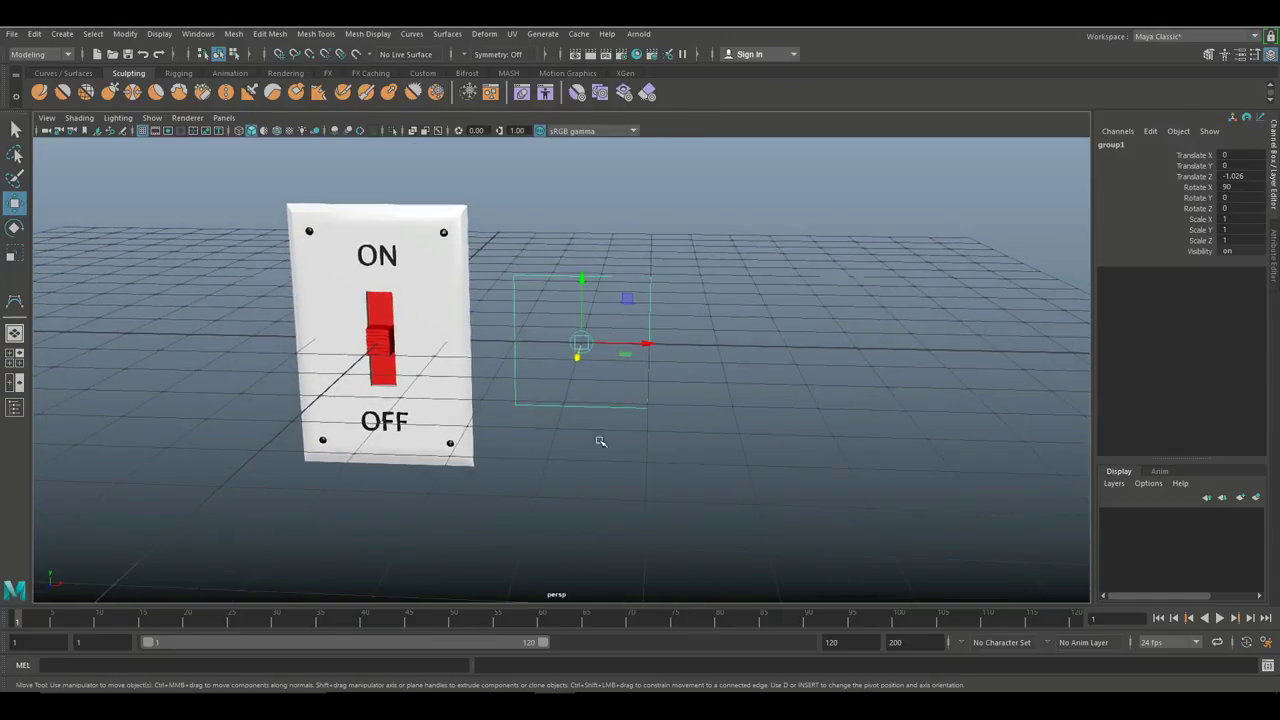
left_click(726, 418)
scroll(663, 474, "up", 3)
middle_click_drag(663, 474, 734, 471, "alt")
scroll(671, 494, "down", 2)
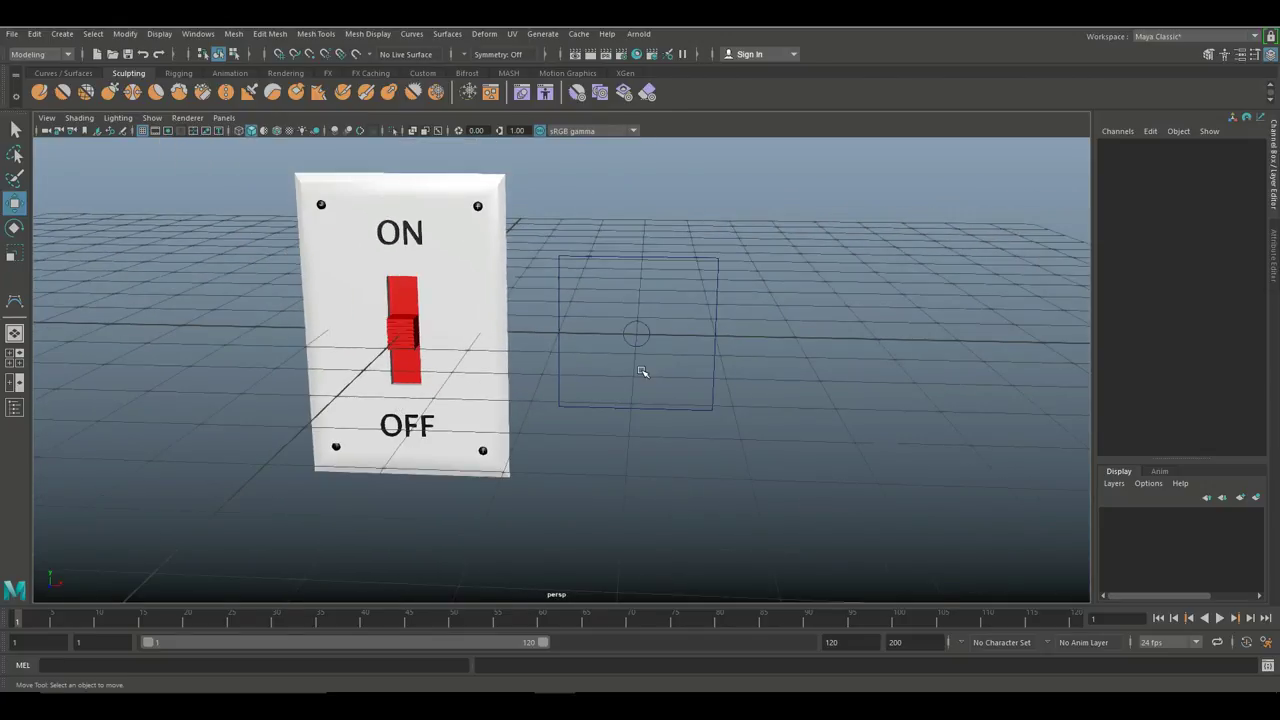
Step: Parent the red switch knob to the circle control
left_click(640, 347)
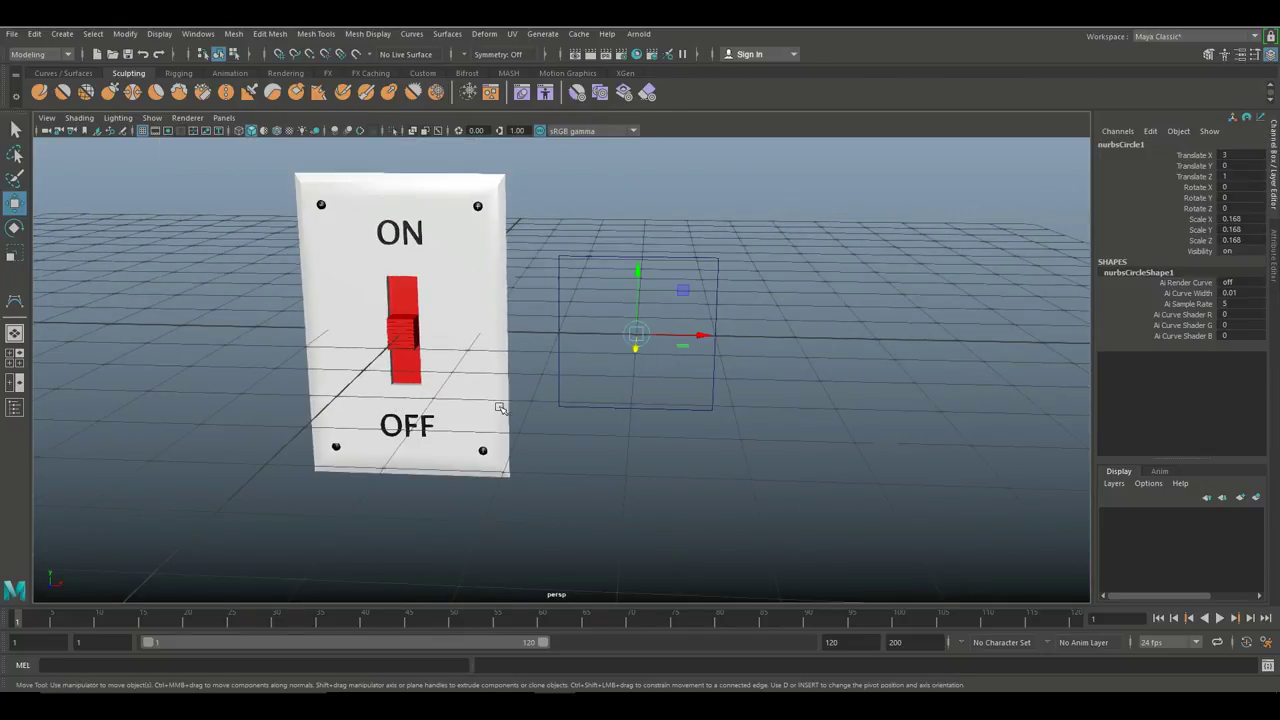
left_click(405, 330)
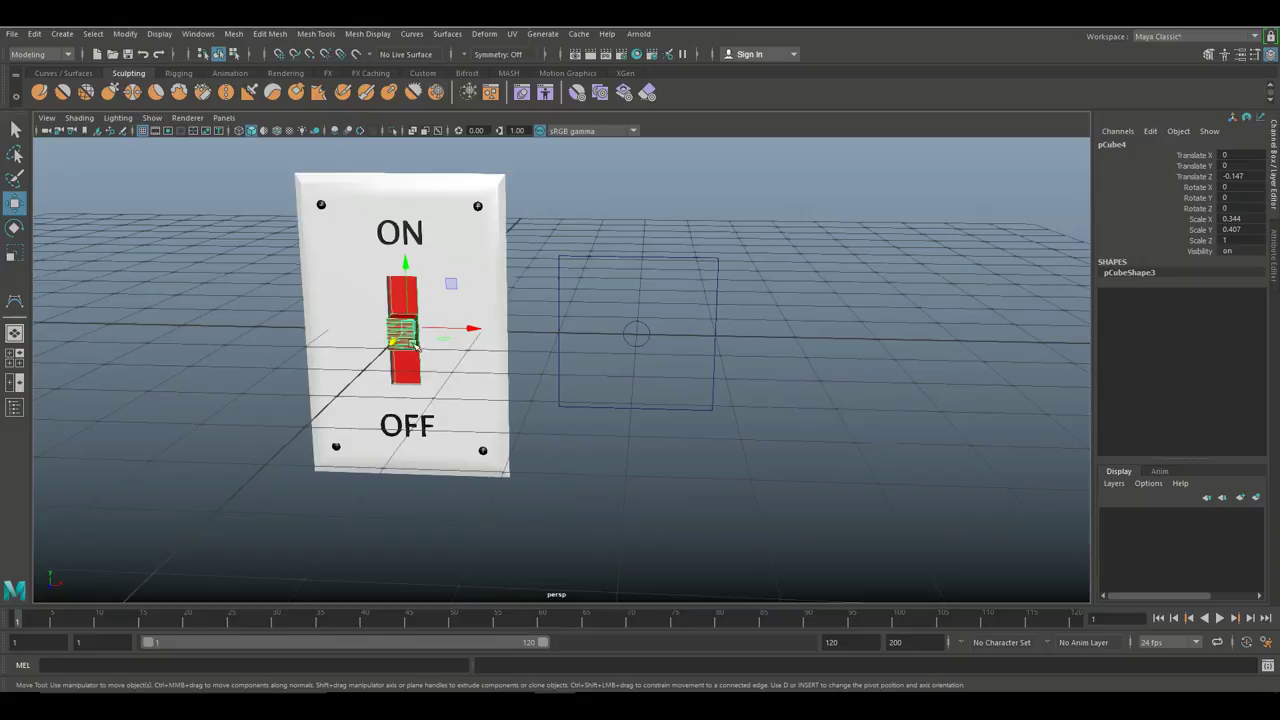
scroll(638, 451, "up", 2)
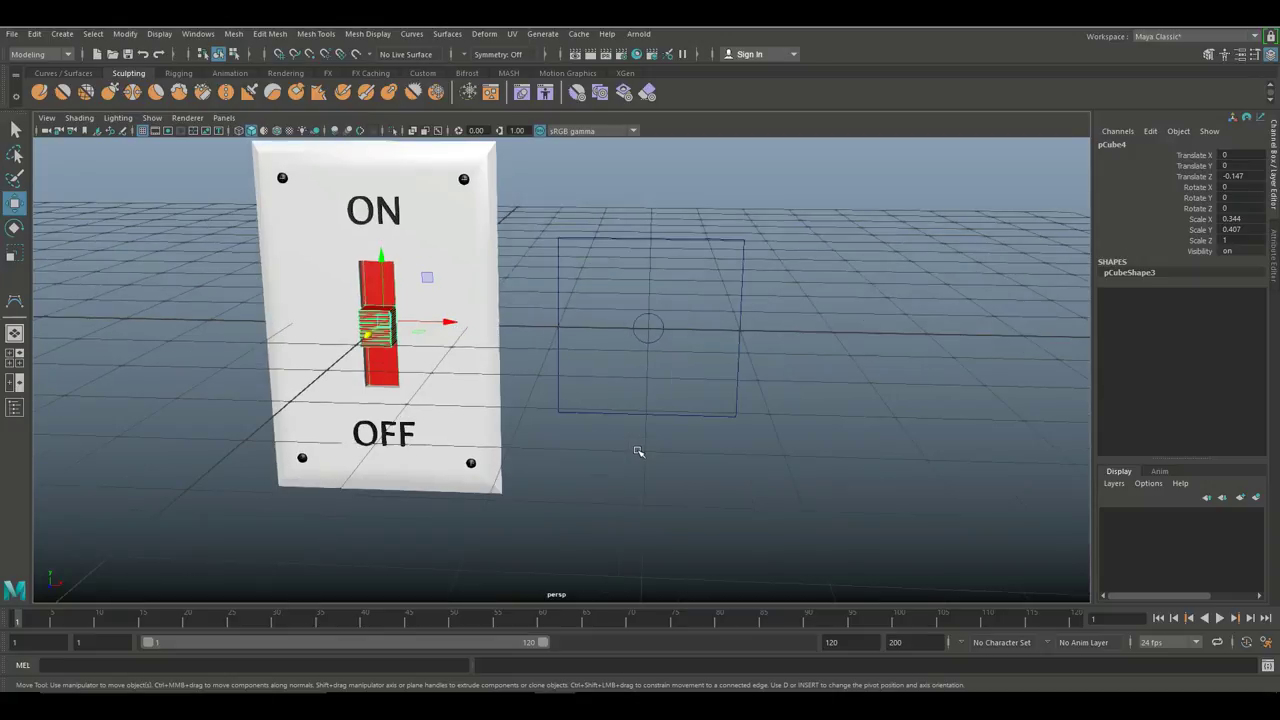
left_click(674, 487)
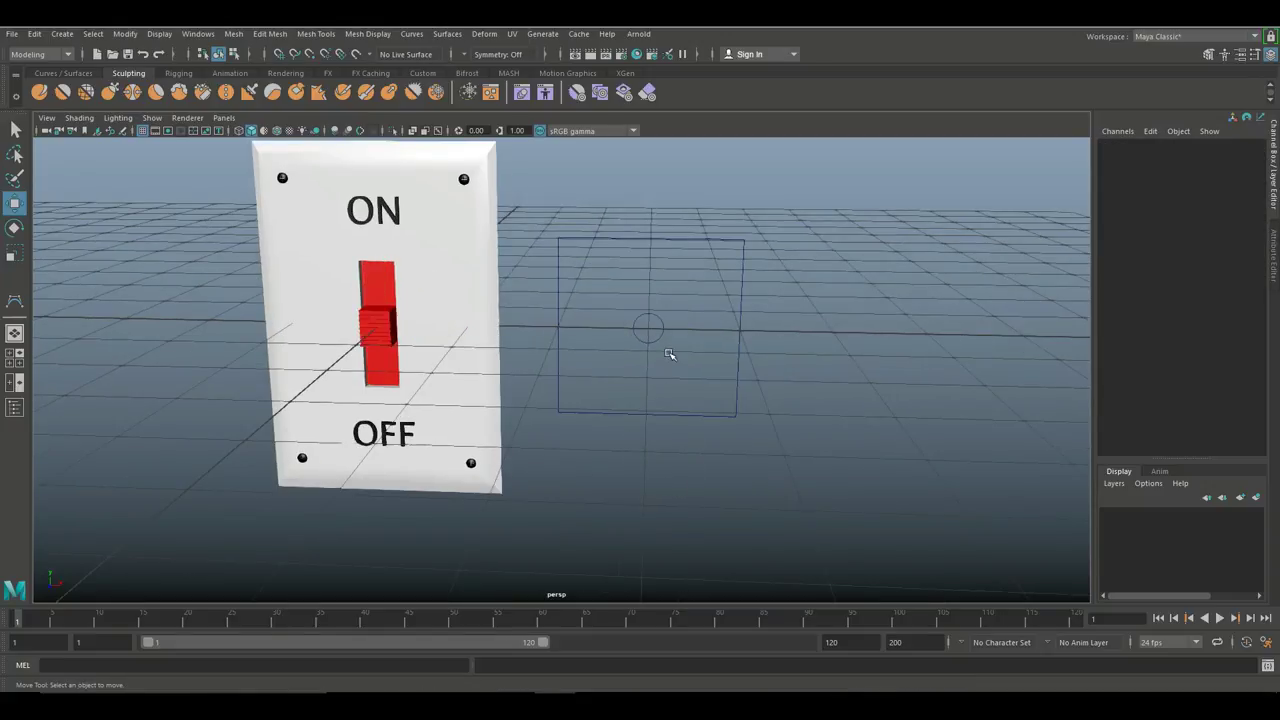
left_click(652, 338)
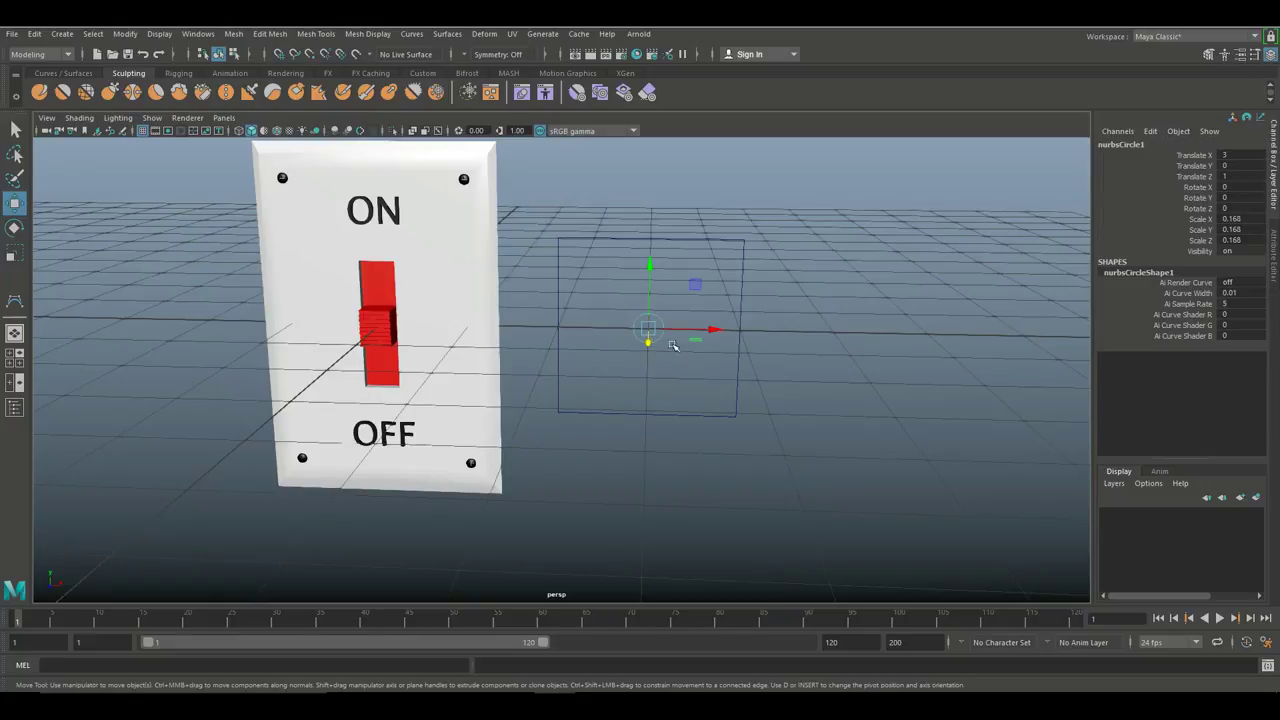
left_click(633, 497)
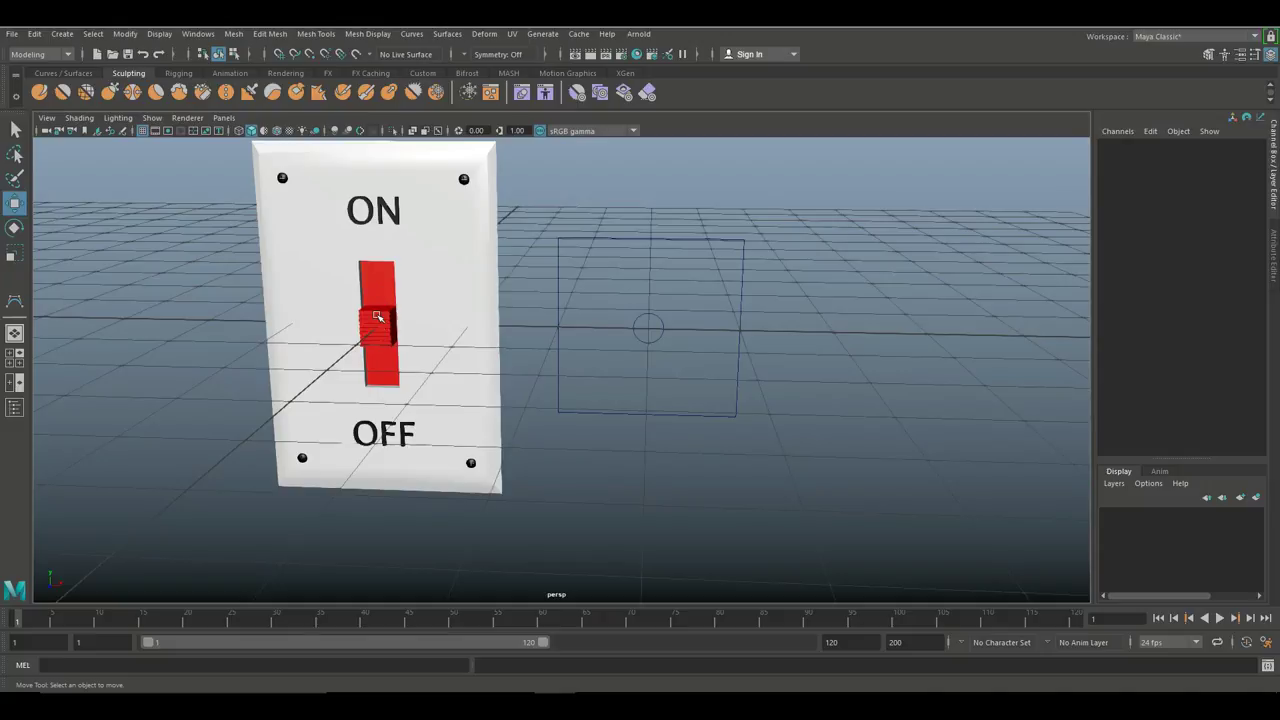
left_click(378, 316)
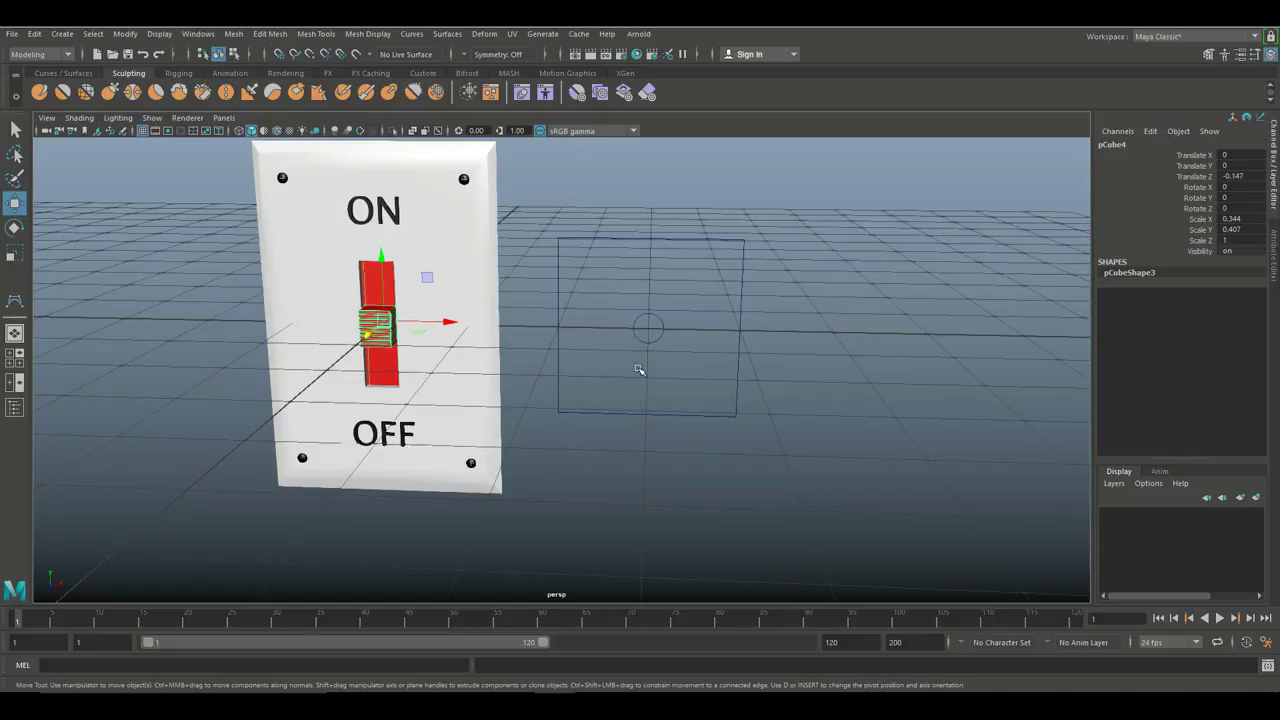
left_click(649, 330)
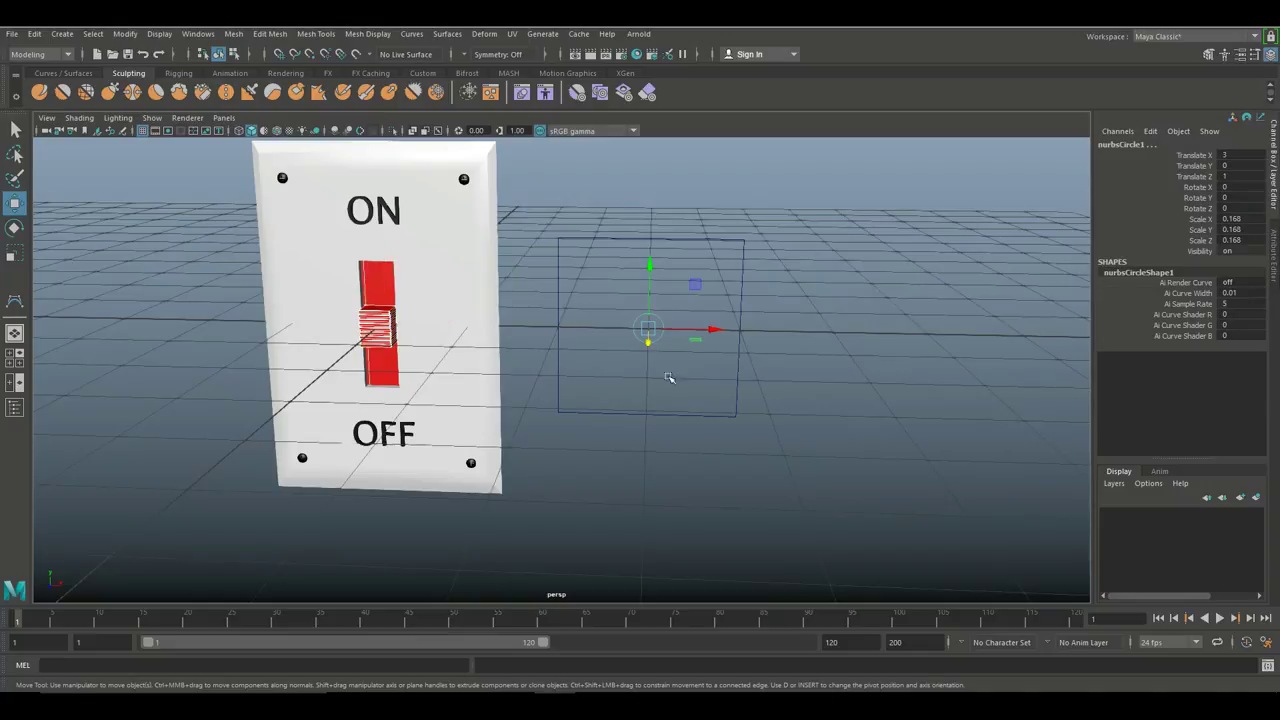
key("p")
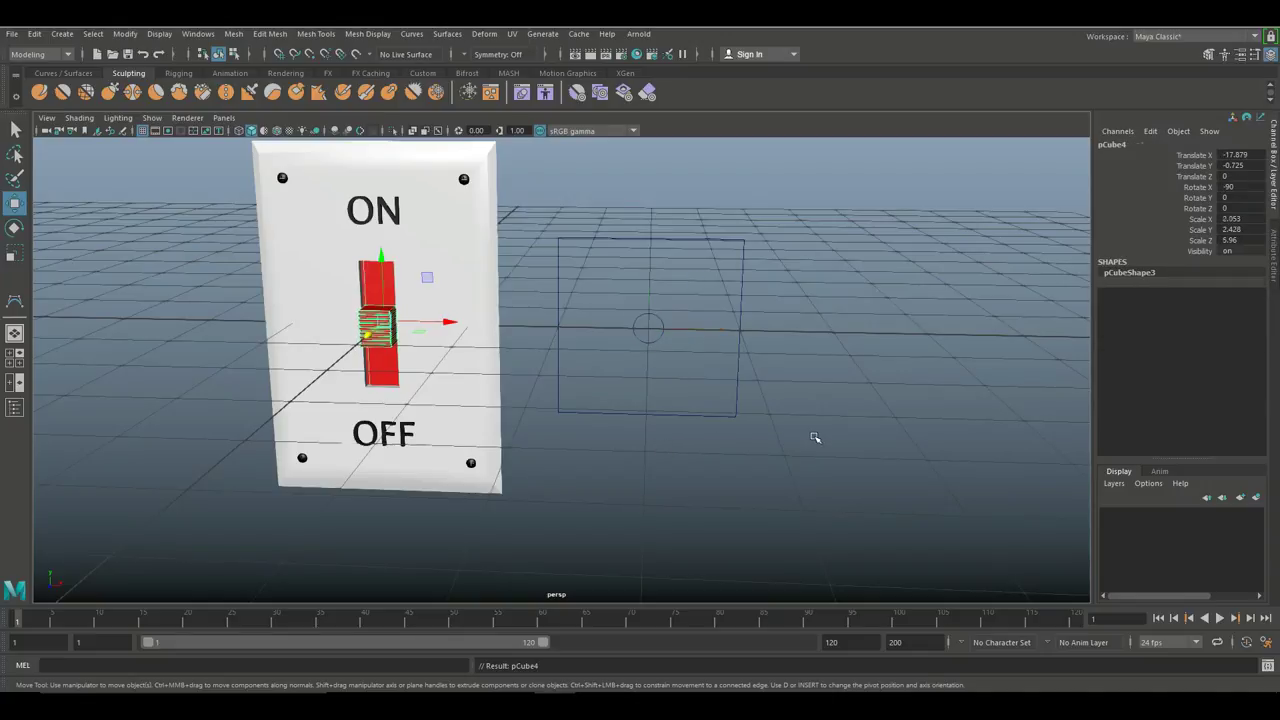
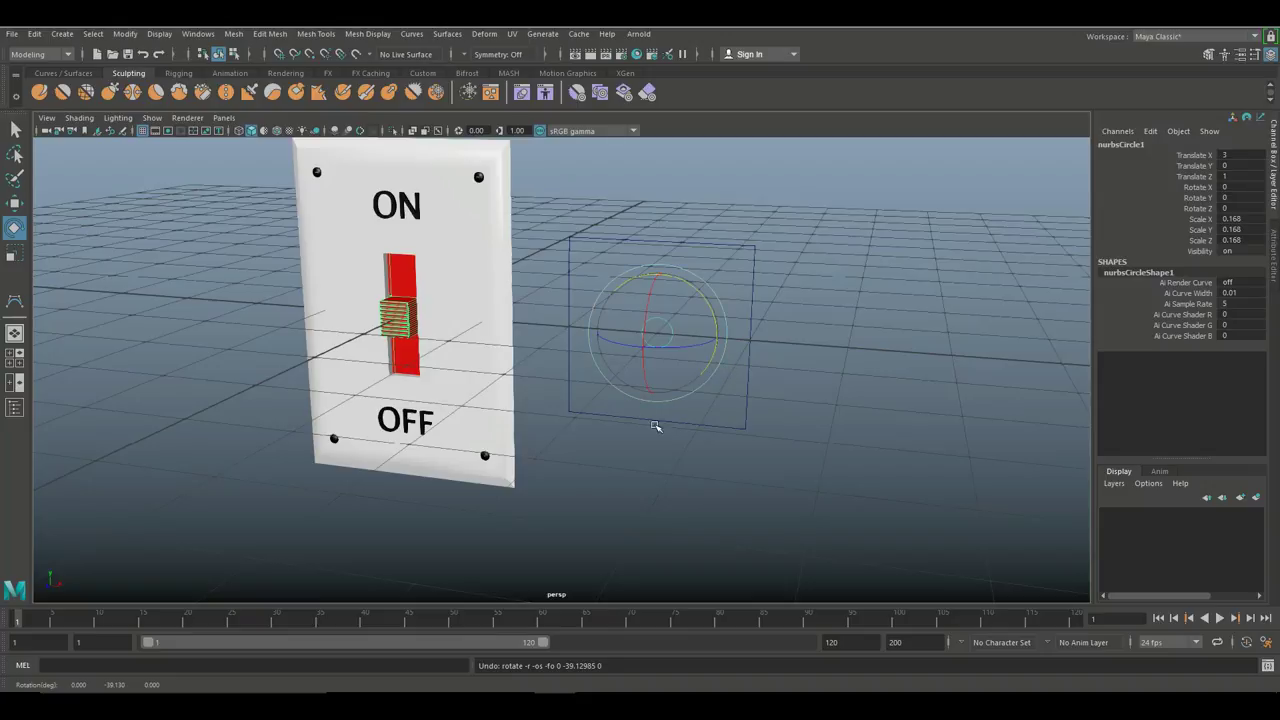
Step: Test the knob's motion by moving the circle control down about 0.106 units, and undo the move
key("w")
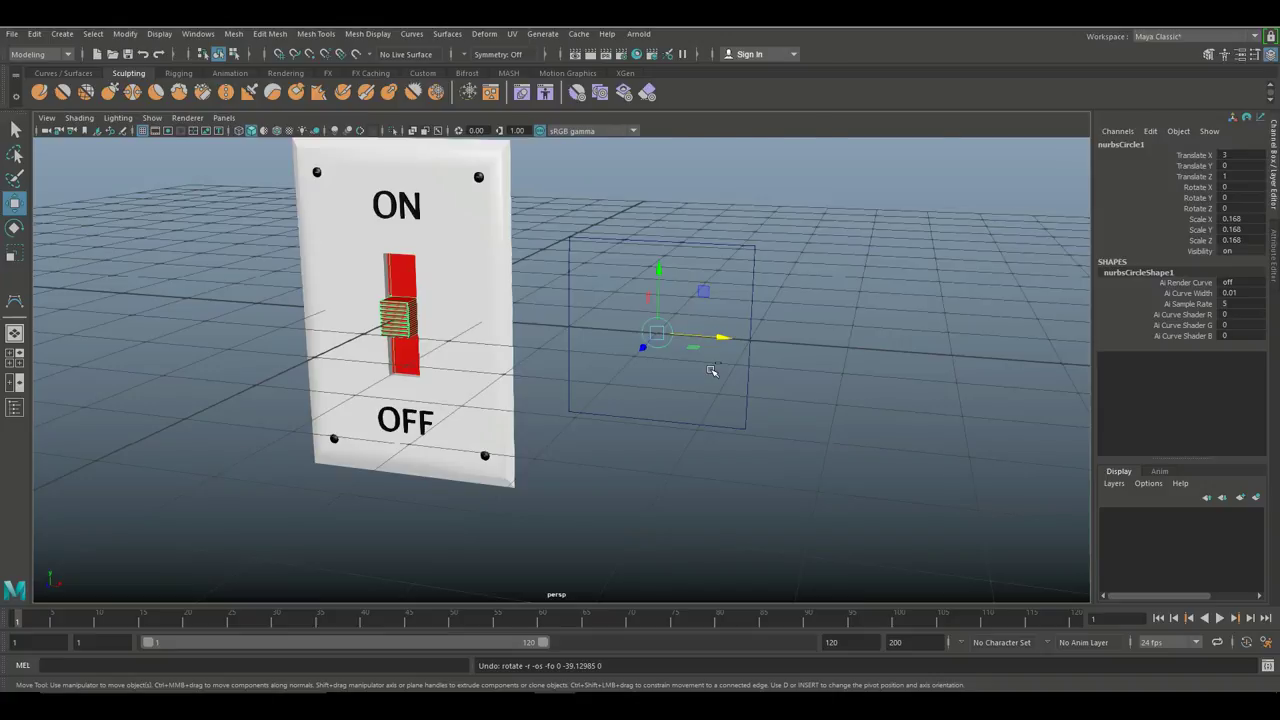
key("ctrl+a")
key("ctrl+a")
mouse_move(663, 273)
left_mouse_down()
mouse_move(665, 243)
mouse_move(662, 300)
mouse_move(665, 262)
mouse_move(663, 283)
left_mouse_up()
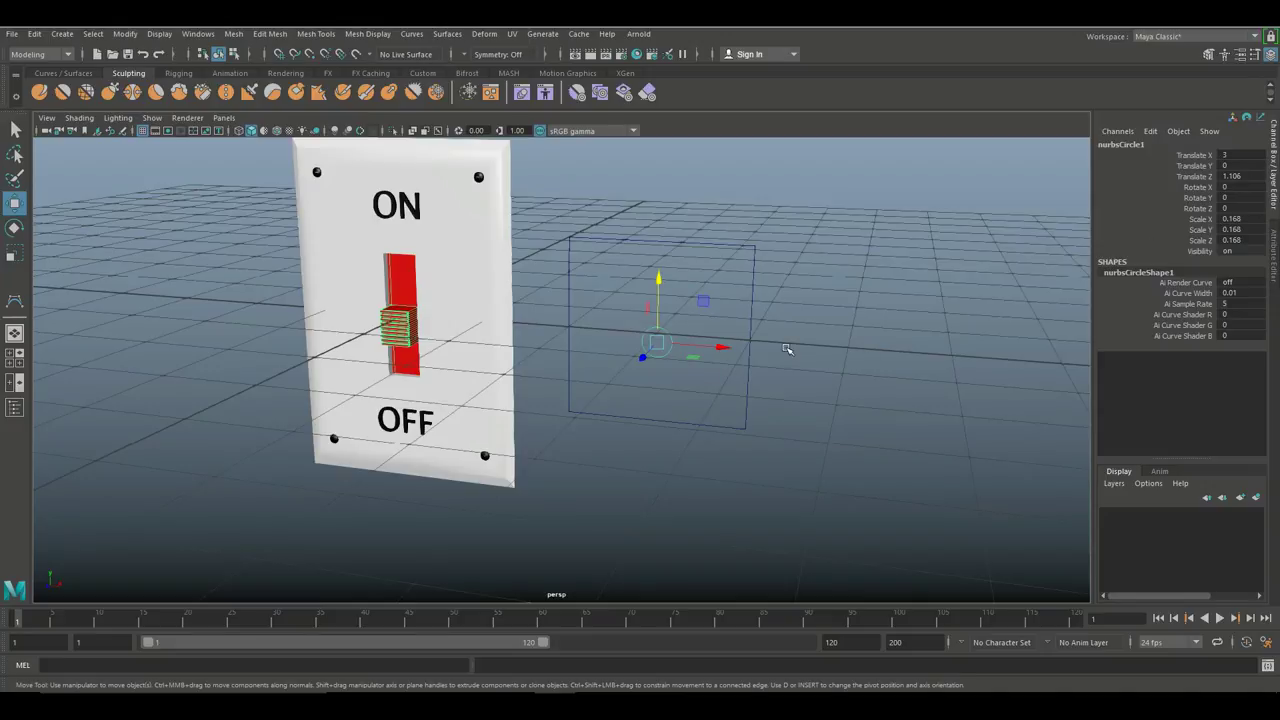
key("ctrl+z")
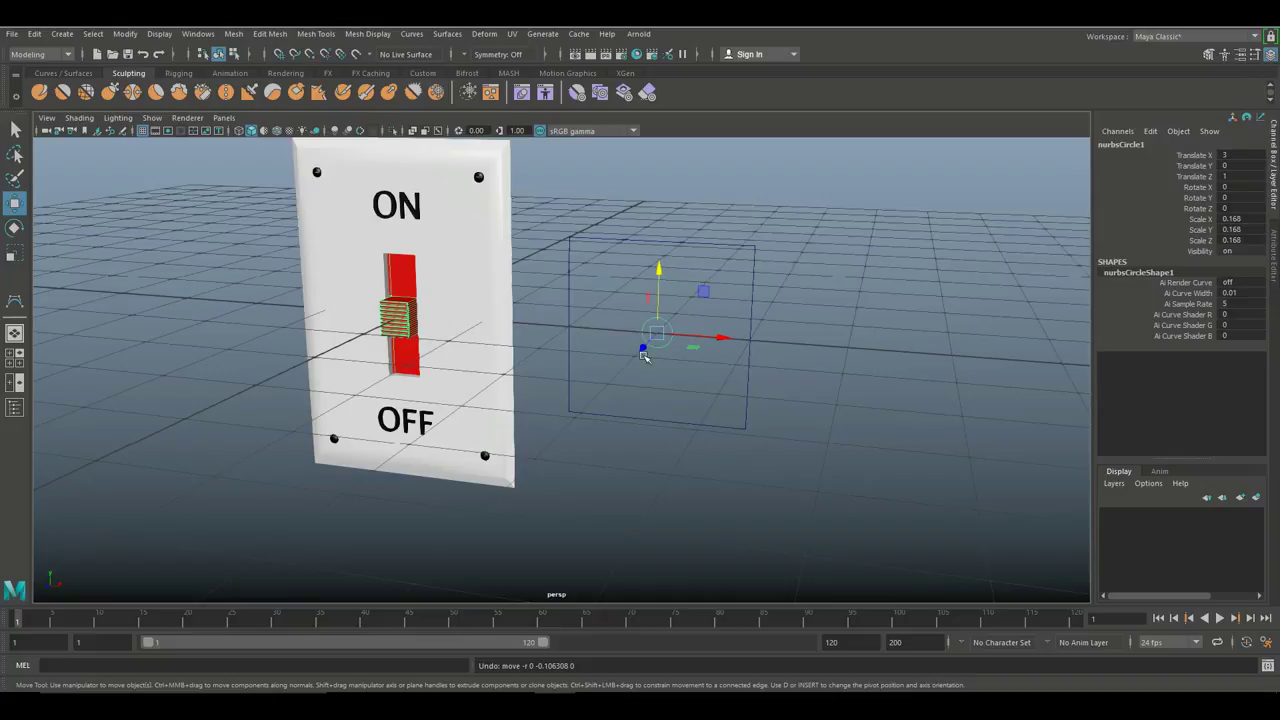
Step: Freeze the circle control's transformations
left_click(125, 34)
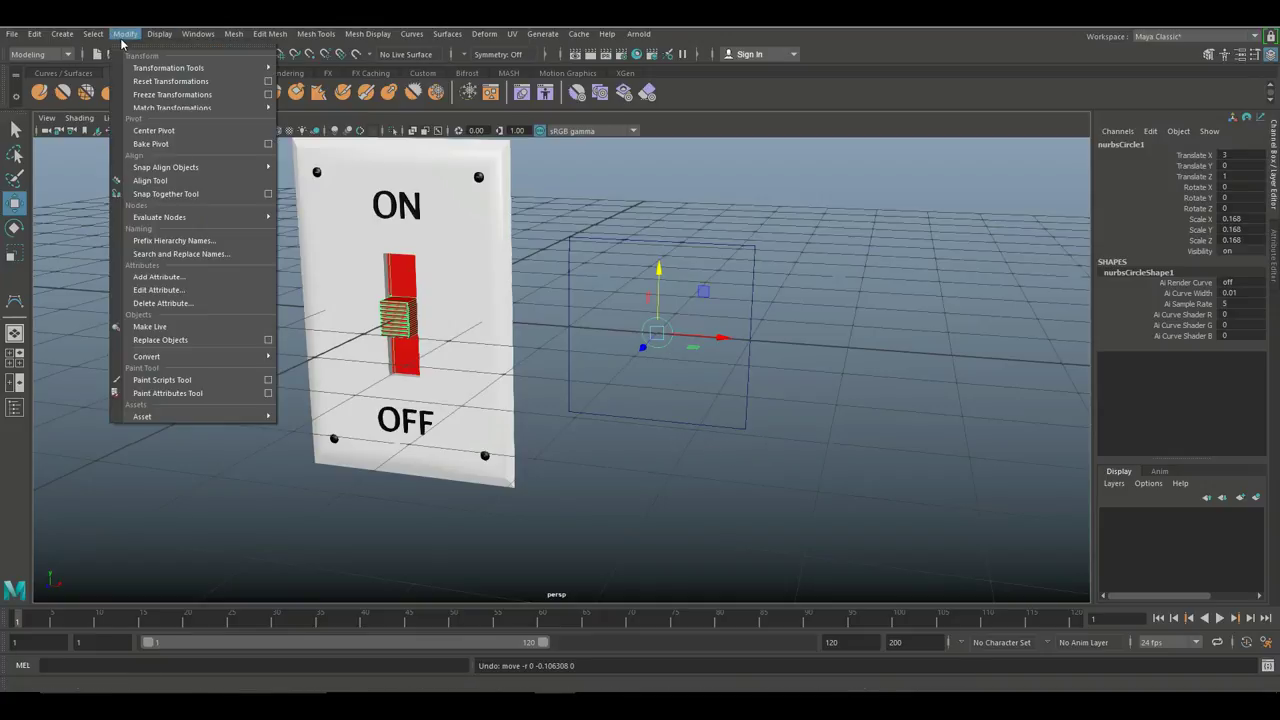
left_click(205, 94)
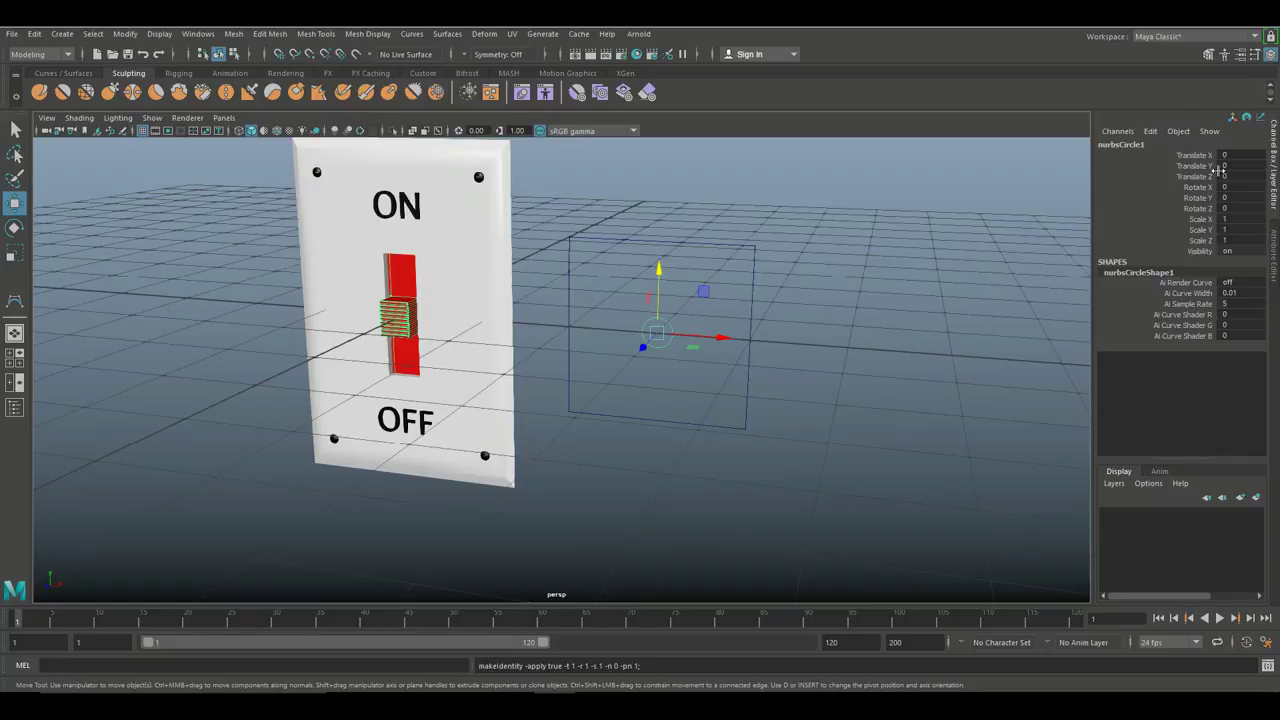
Step: Lock and hide the circle control's Translate X, Translate Y and all Rotate and Scale channels
left_click(1188, 157)
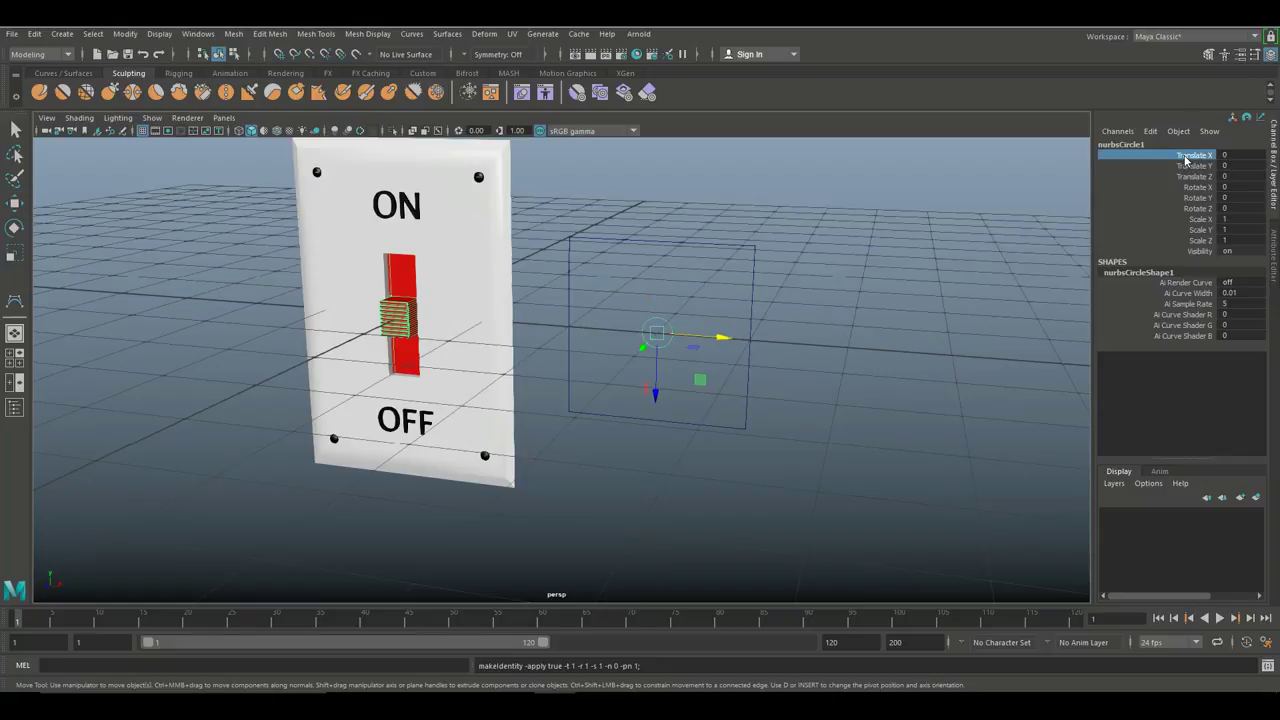
left_click(1186, 166, "shift")
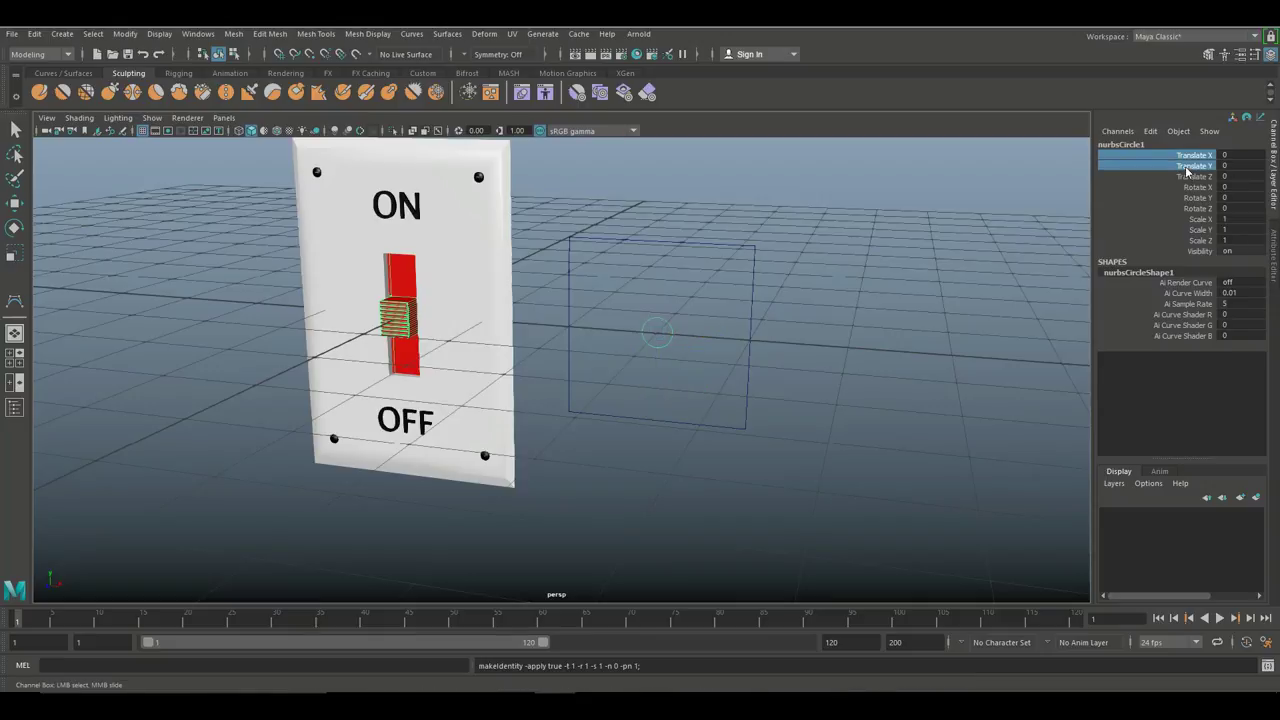
left_click(1194, 189, "ctrl")
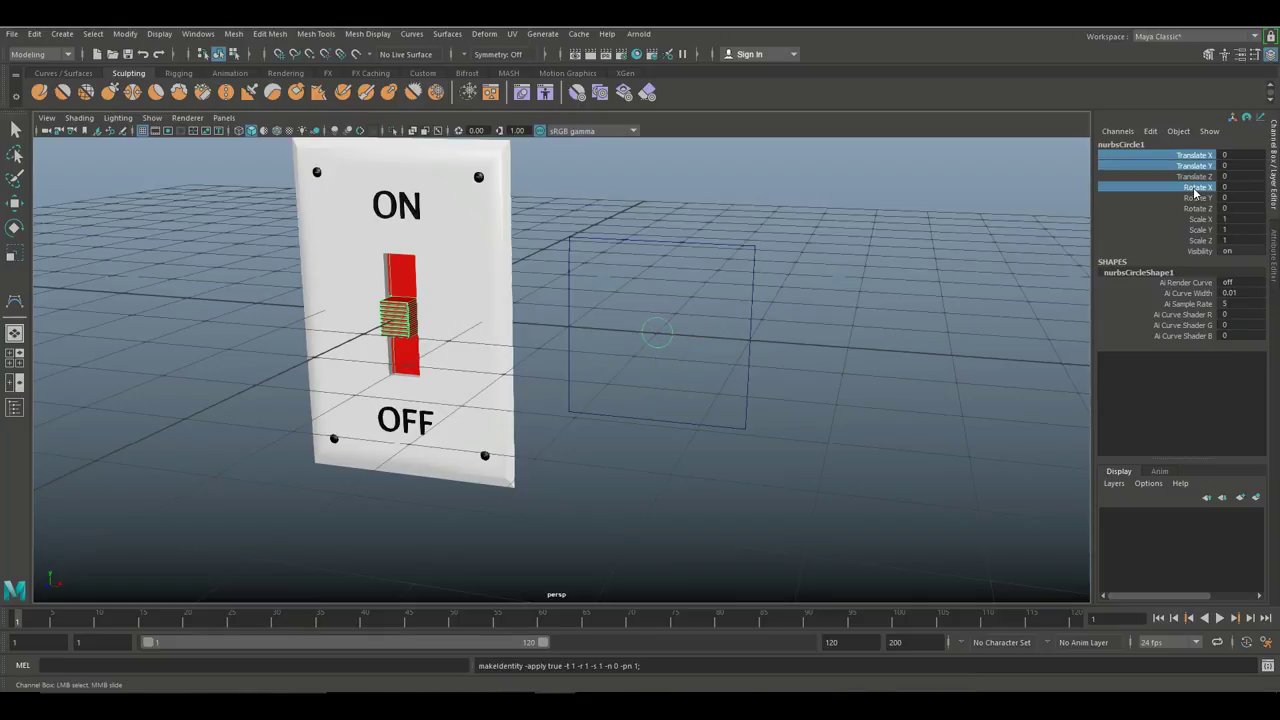
left_click(1192, 199, "ctrl")
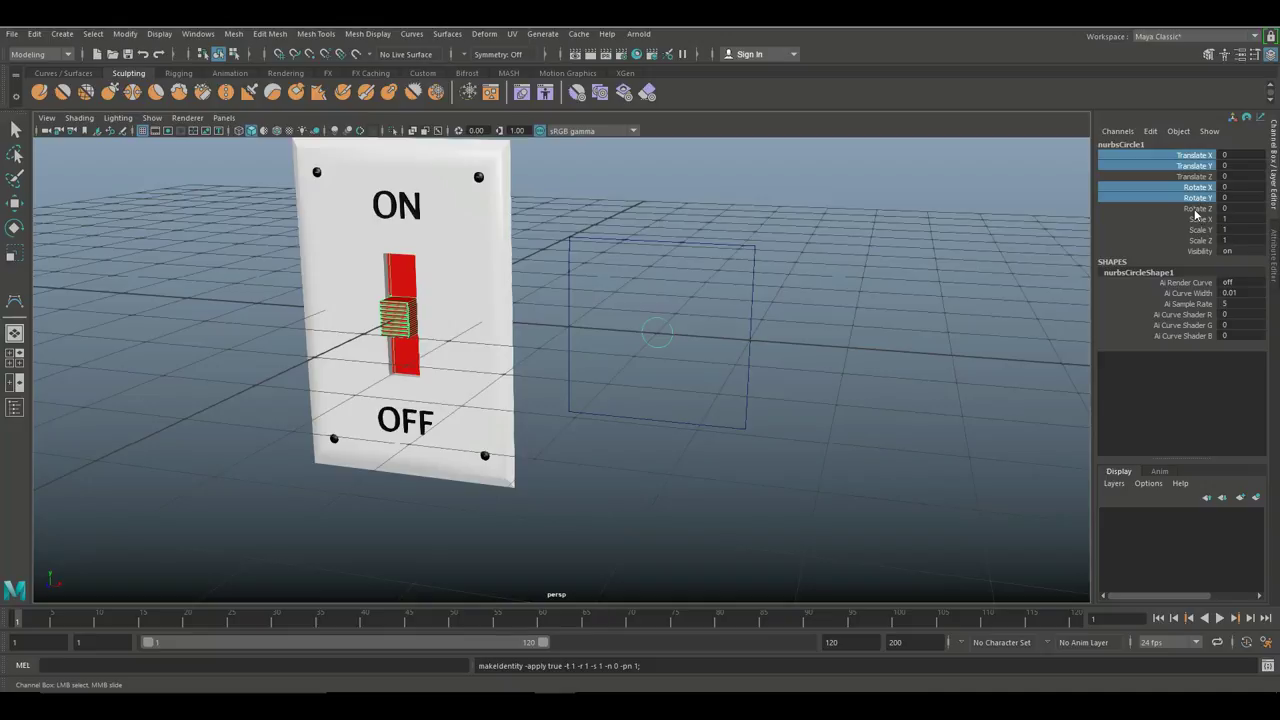
left_click(1195, 210, "ctrl")
left_click(1195, 220, "ctrl")
left_click(1199, 230, "ctrl")
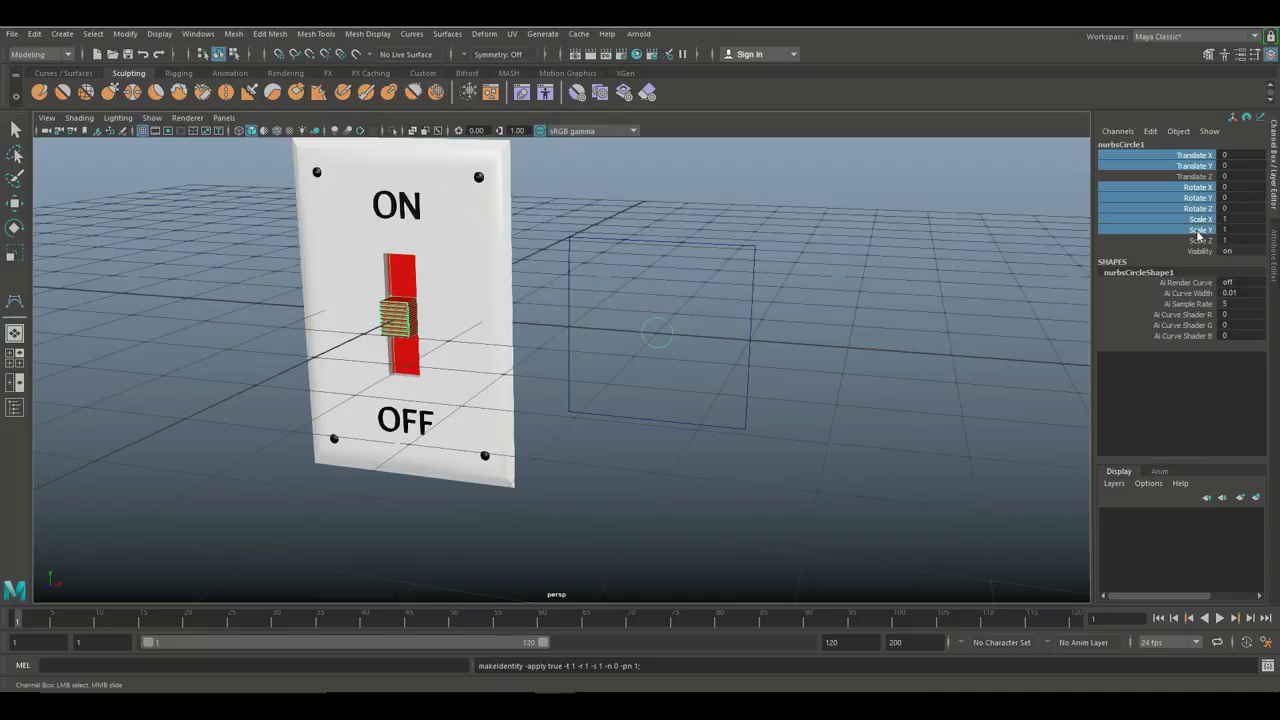
left_click(1195, 241, "ctrl")
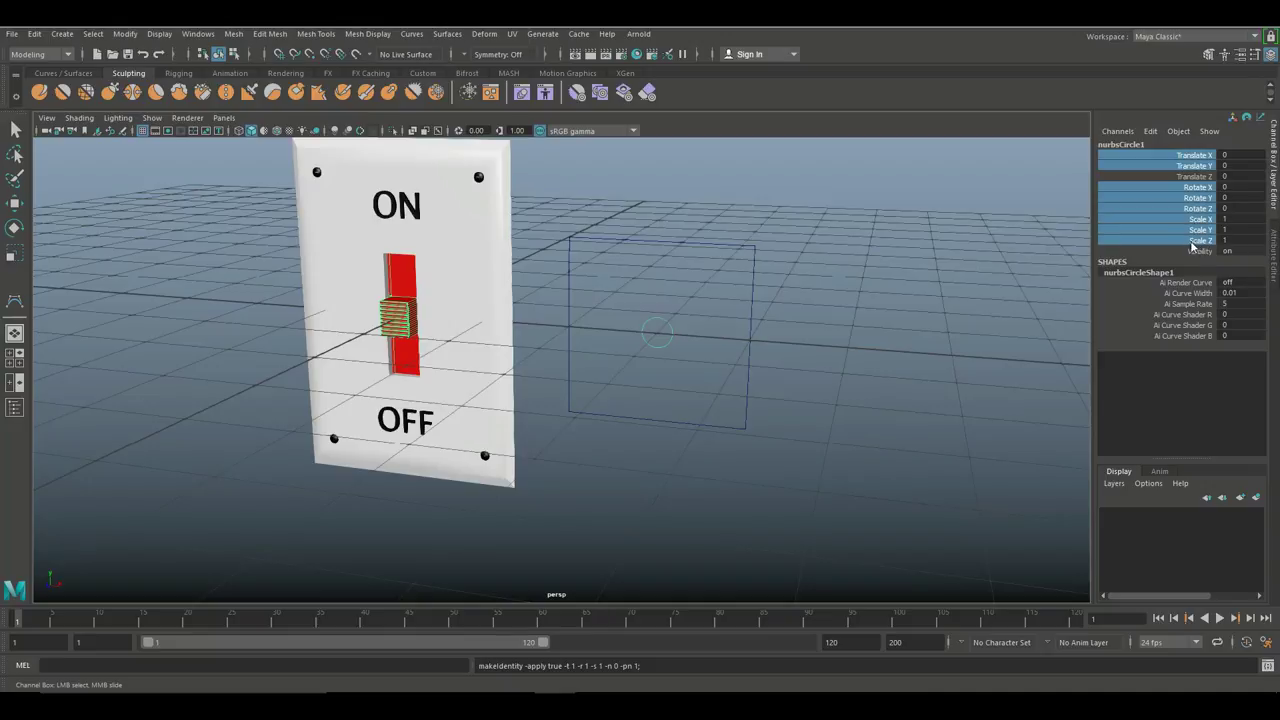
right_click(1146, 217)
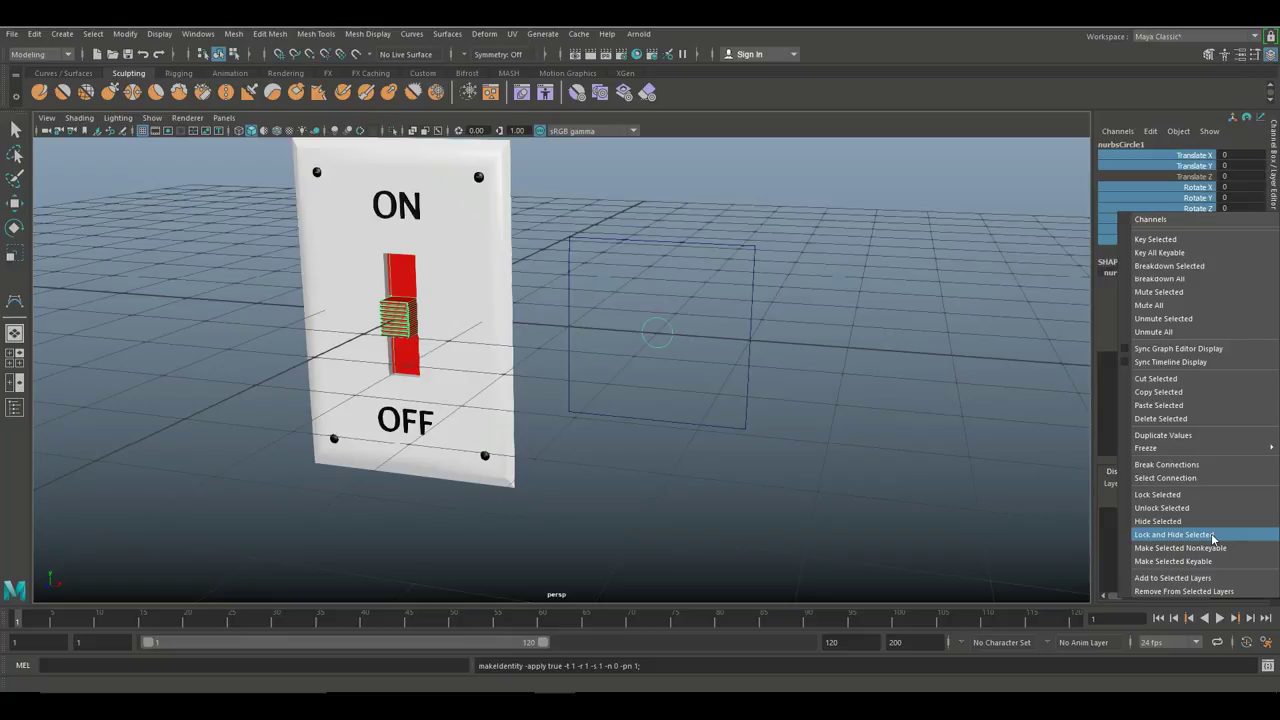
left_click(1172, 535)
Step: Test the circle control with the Move, Rotate and Scale tools, and undo the test move
key("w")
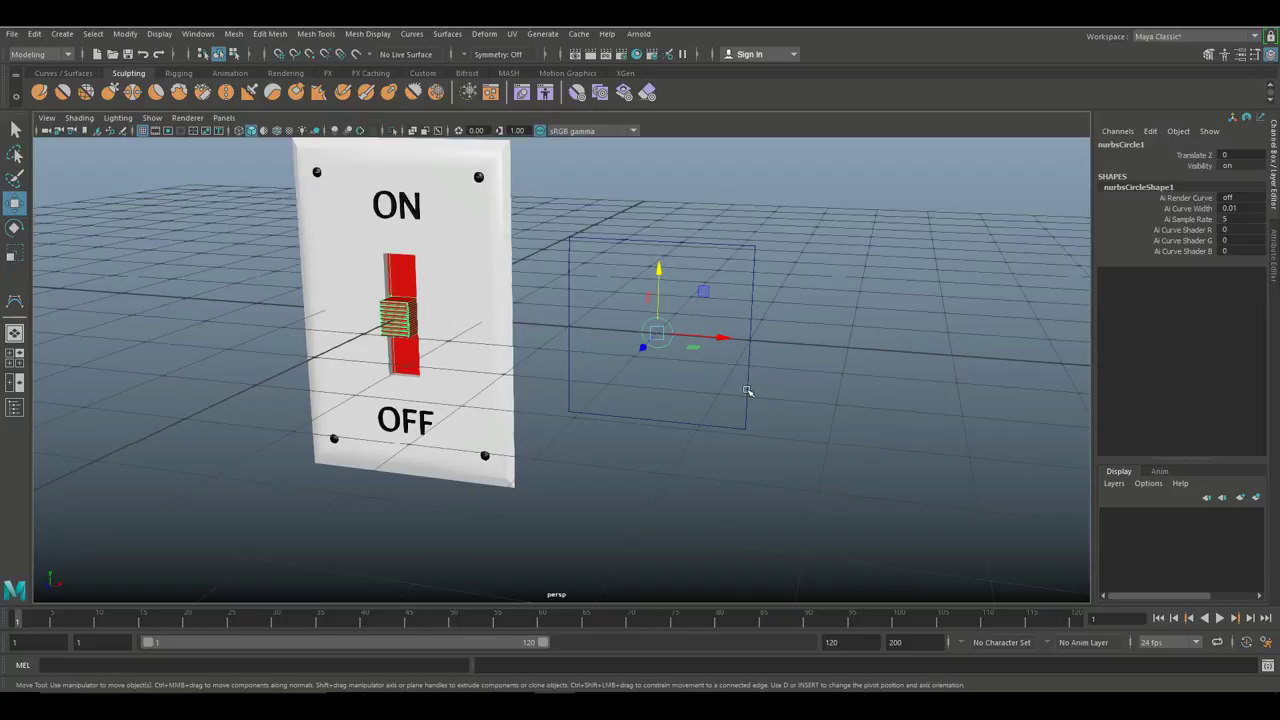
left_click_drag(724, 338, 723, 337)
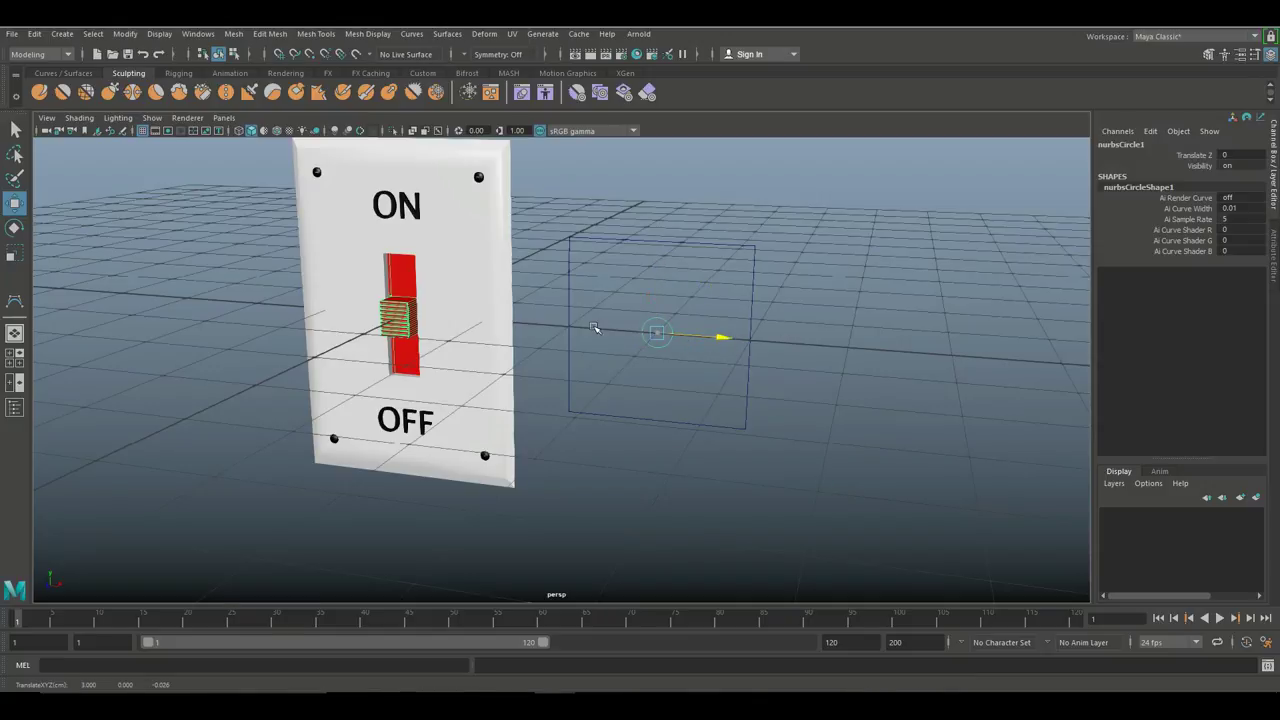
left_click_drag(595, 317, 540, 328)
key("e")
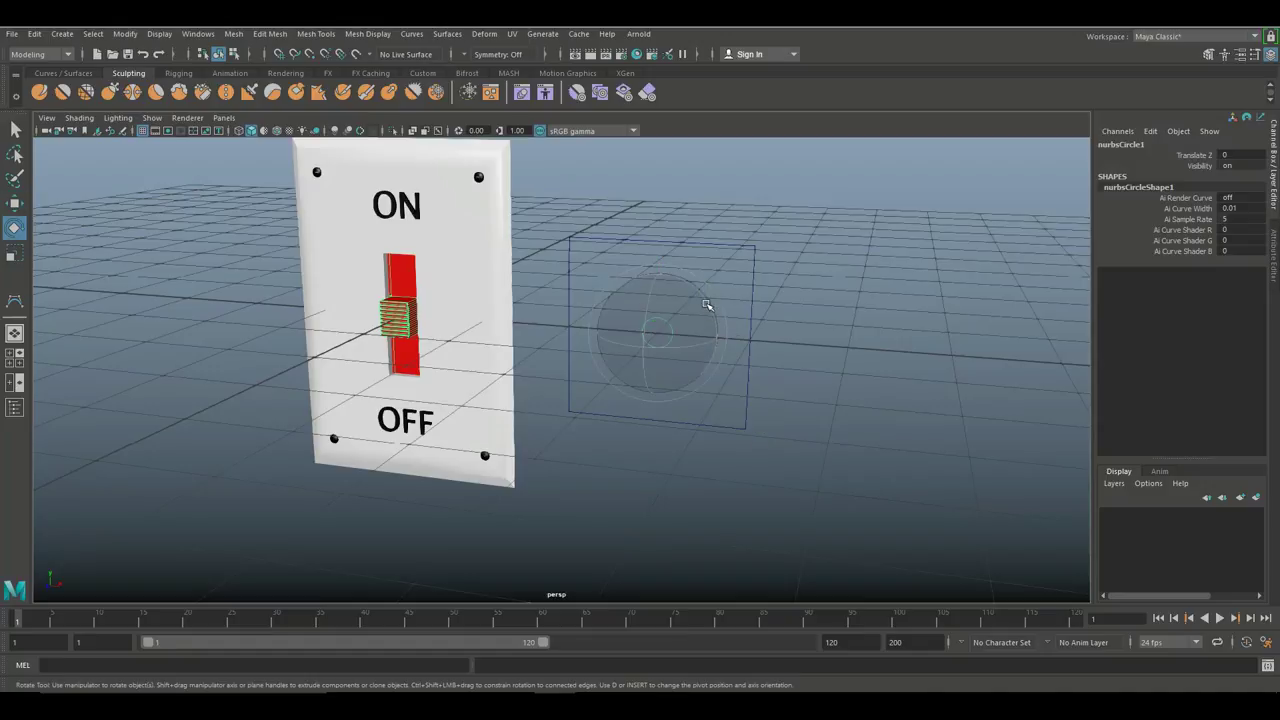
key("r")
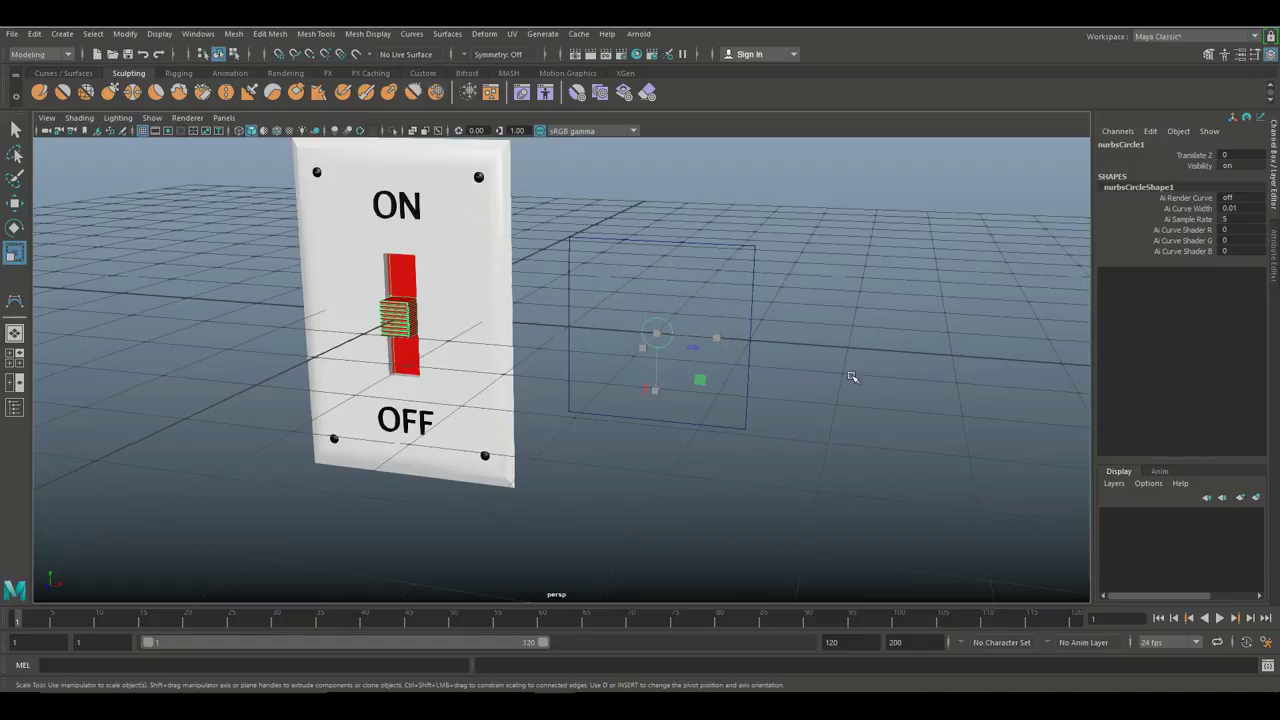
key("w")
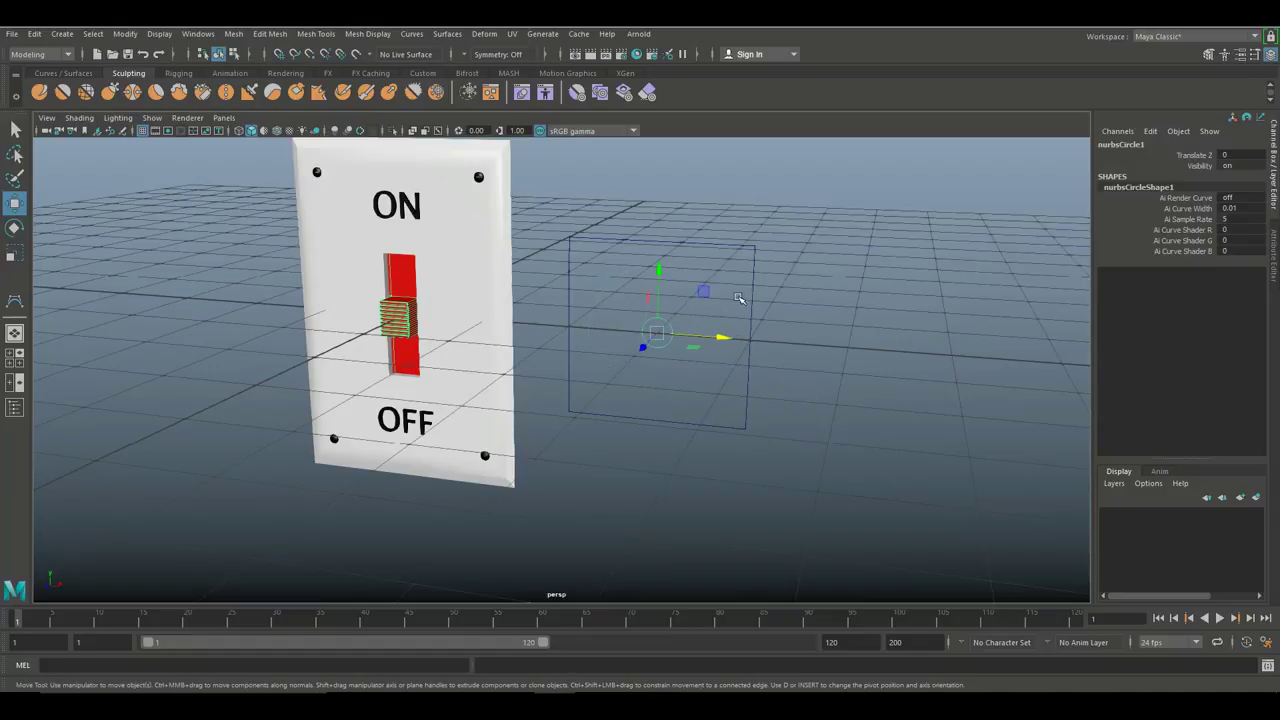
mouse_move(656, 271)
left_mouse_down()
mouse_move(664, 240)
mouse_move(660, 273)
left_mouse_up()
key("ctrl+z")
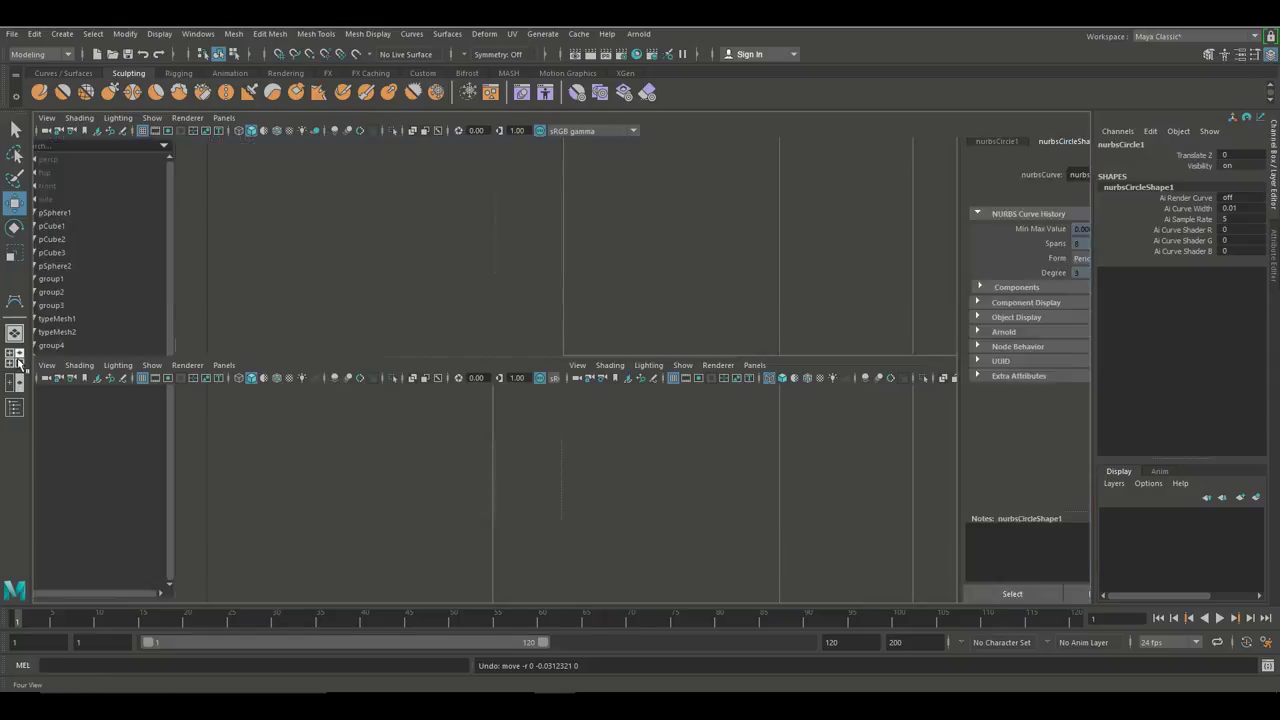
Step: In the front view, rename the circle control's transform node to Slider_Control_Circle
left_click(15, 358)
key("space")
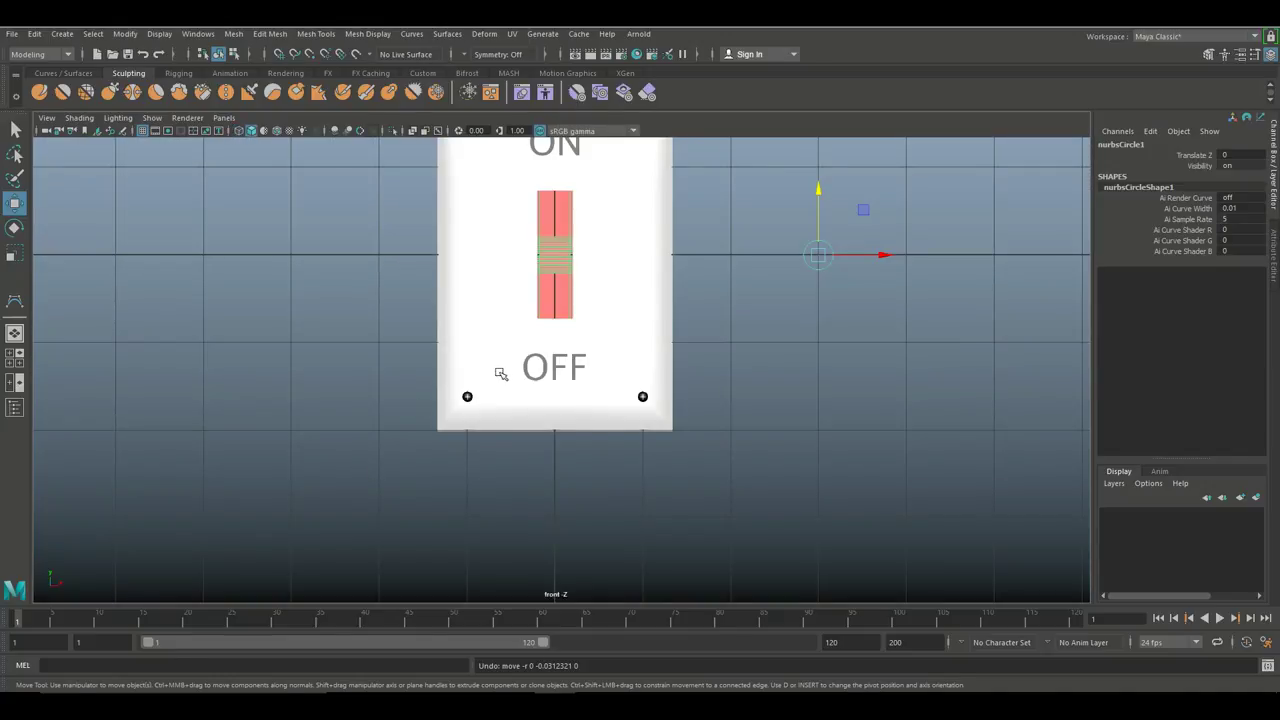
middle_click_drag(586, 380, 451, 477, "alt")
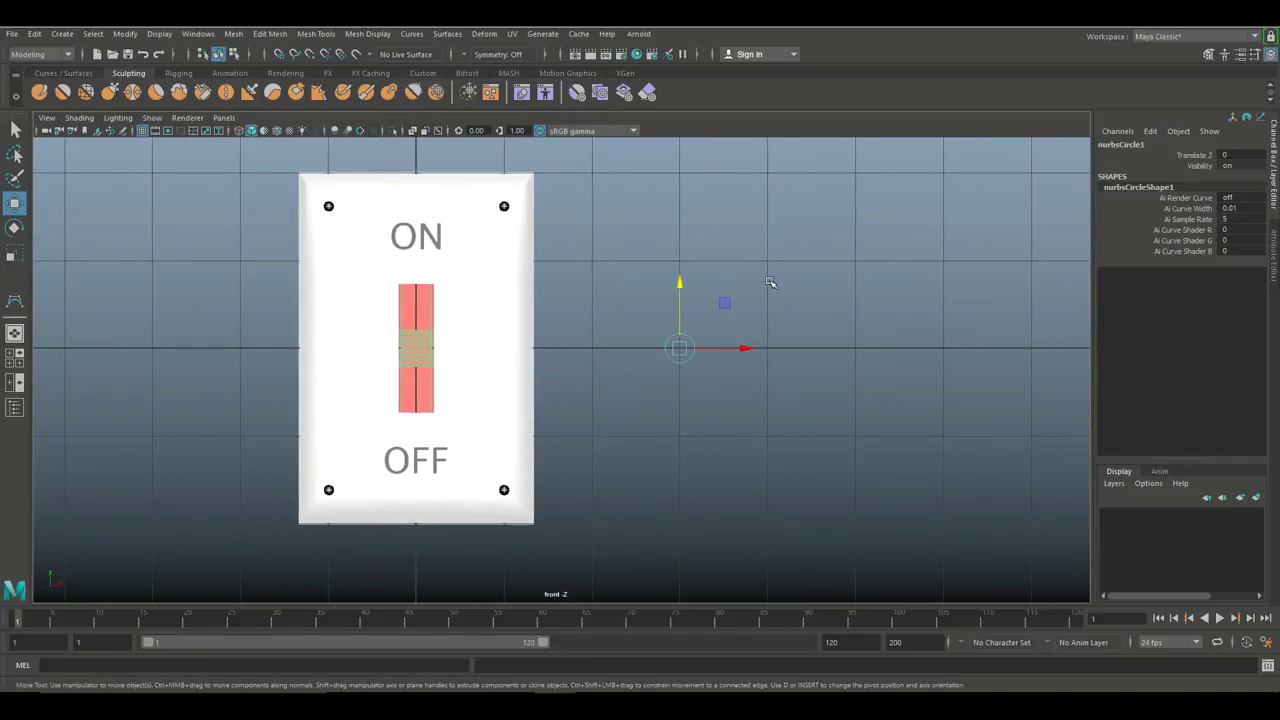
key("ctrl+a")
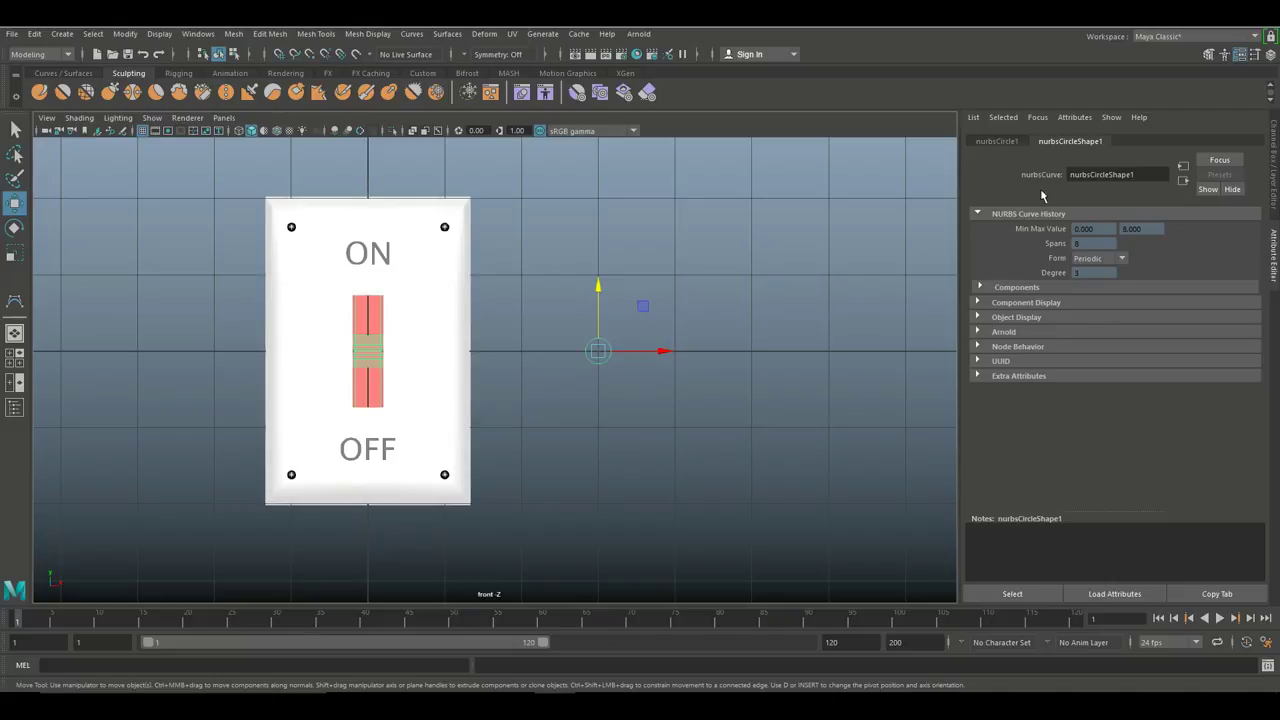
left_click(1001, 141)
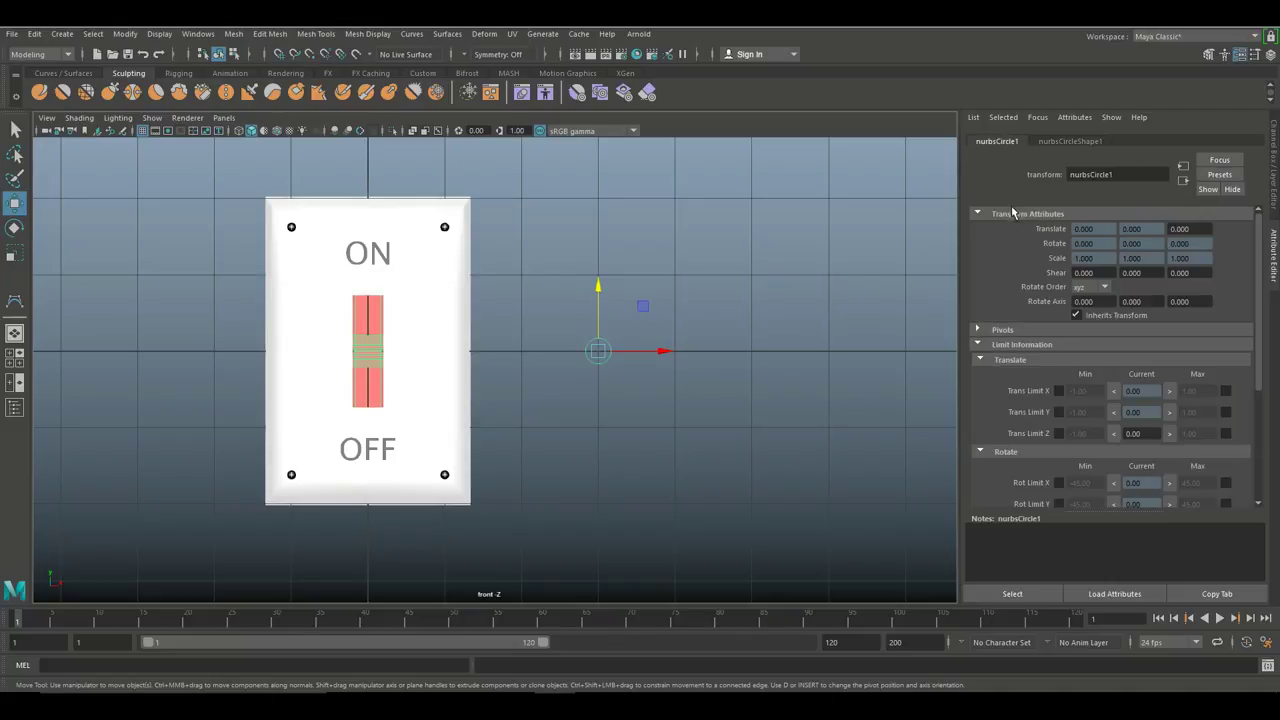
left_click_drag(1131, 177, 1021, 175)
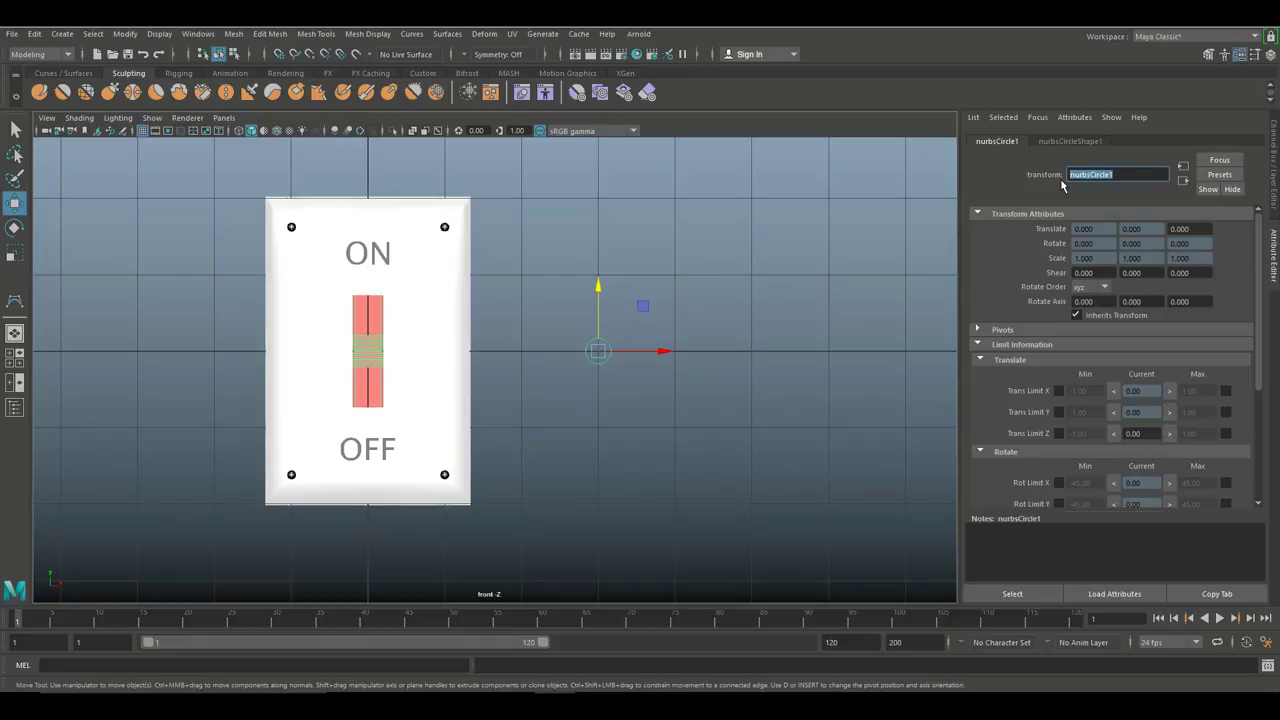
type("s")
key("Return")
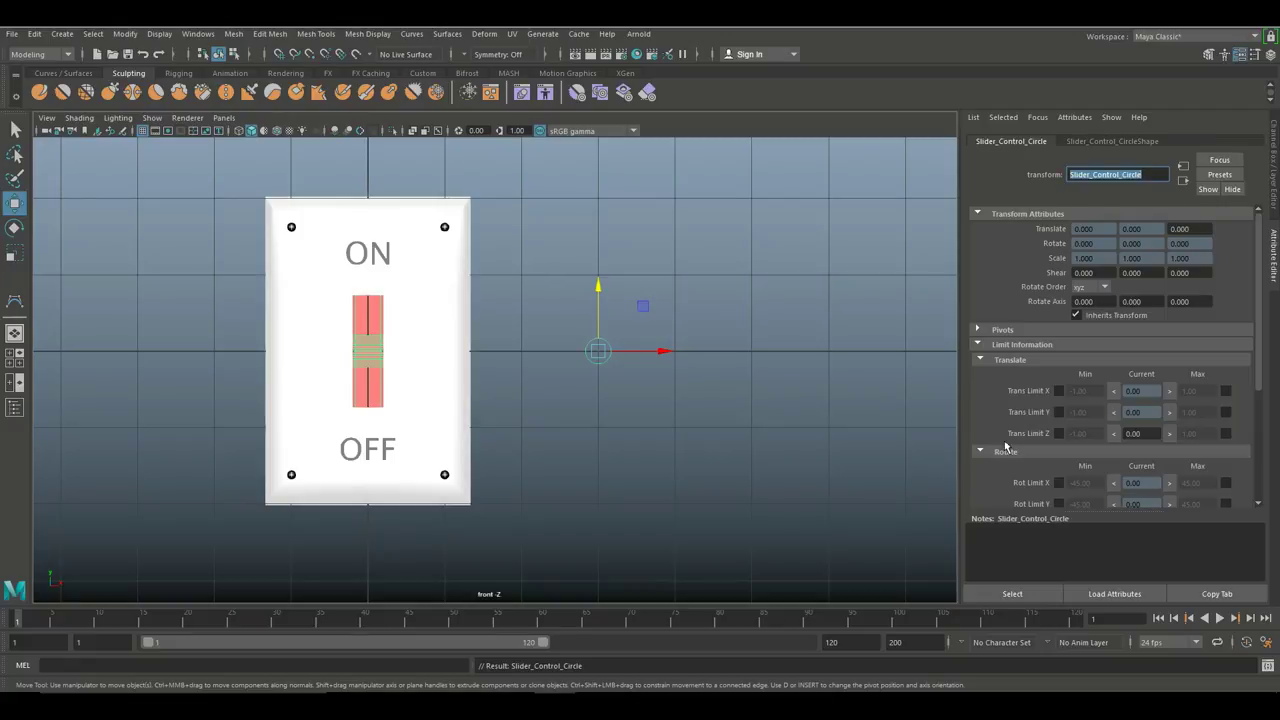
Step: Show only the Translate limits in the circle control's limit information, with the Rotate and Scale limits collapsed
left_click(979, 360)
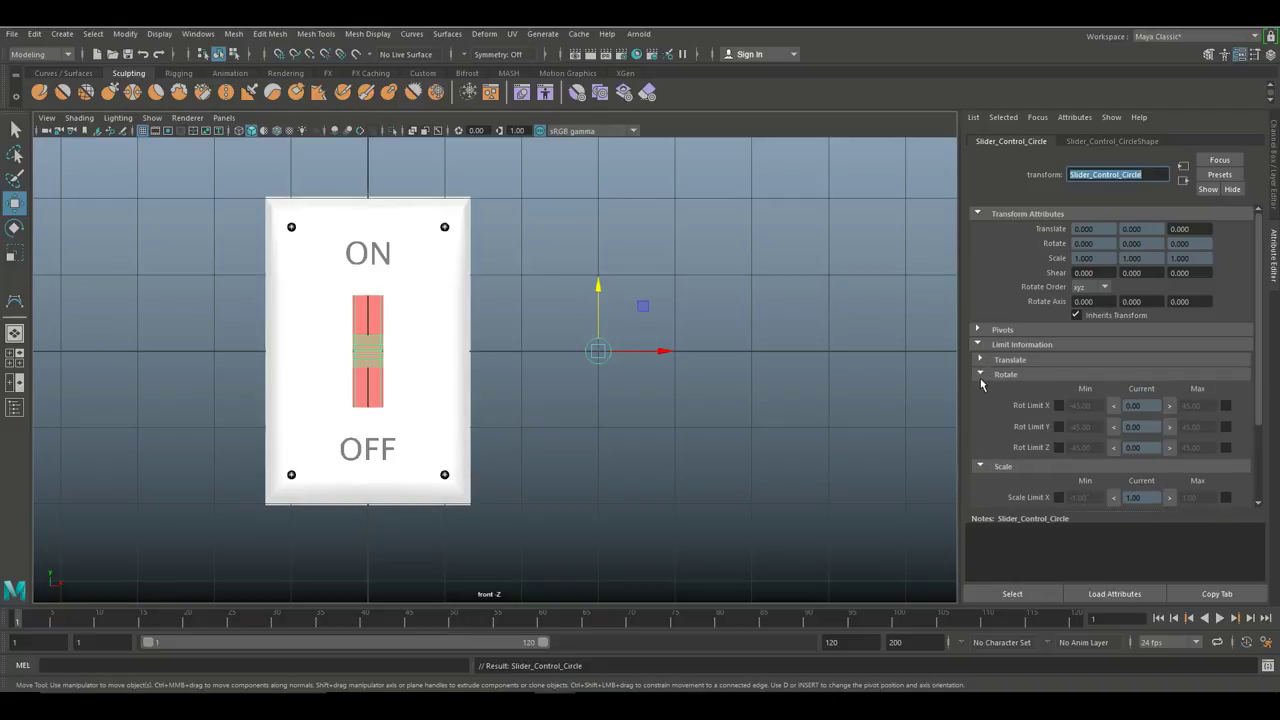
left_click(980, 374)
left_click(980, 389)
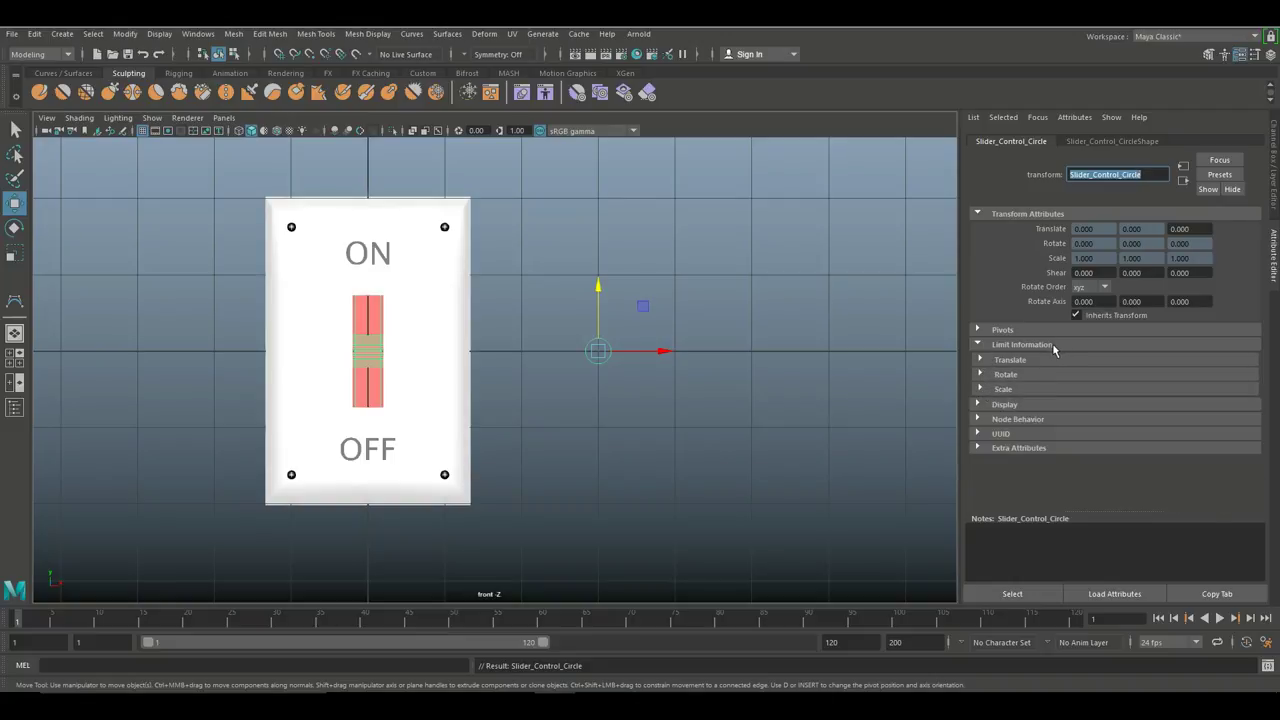
left_click(979, 360)
left_click(980, 453)
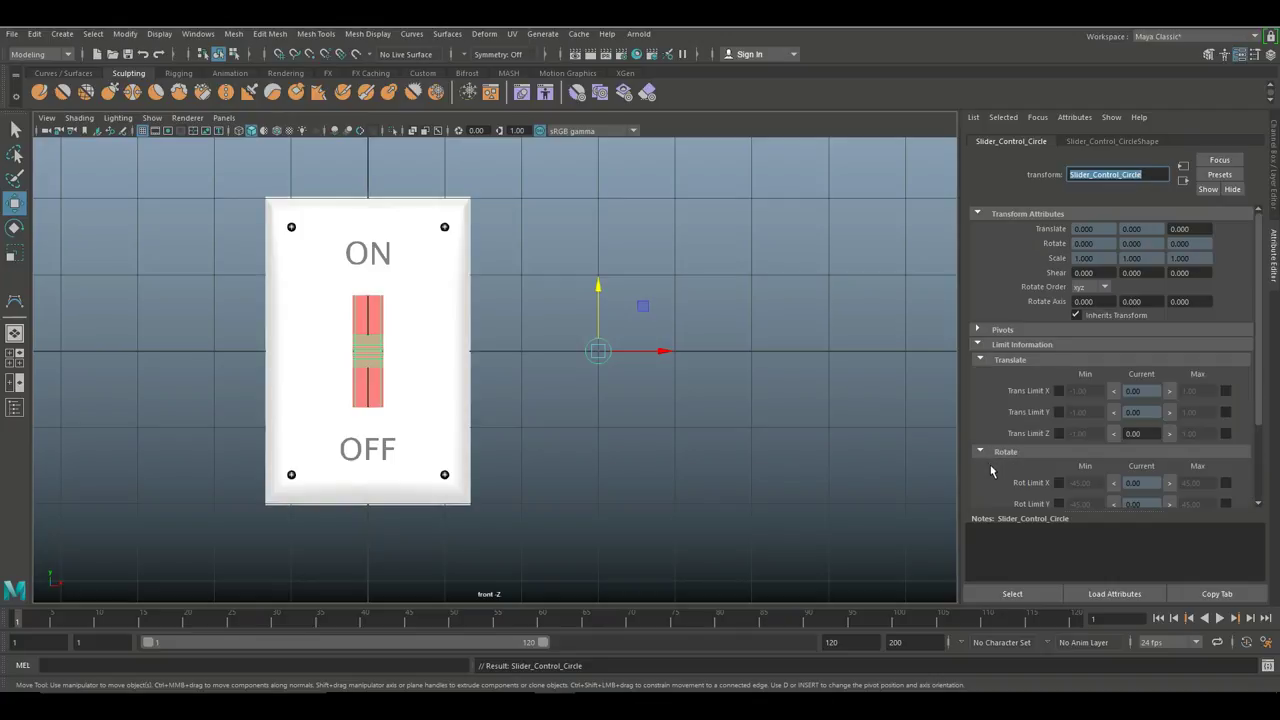
scroll(980, 466, "down", 2)
left_click(979, 465)
scroll(979, 460, "down", 3)
left_click(980, 363)
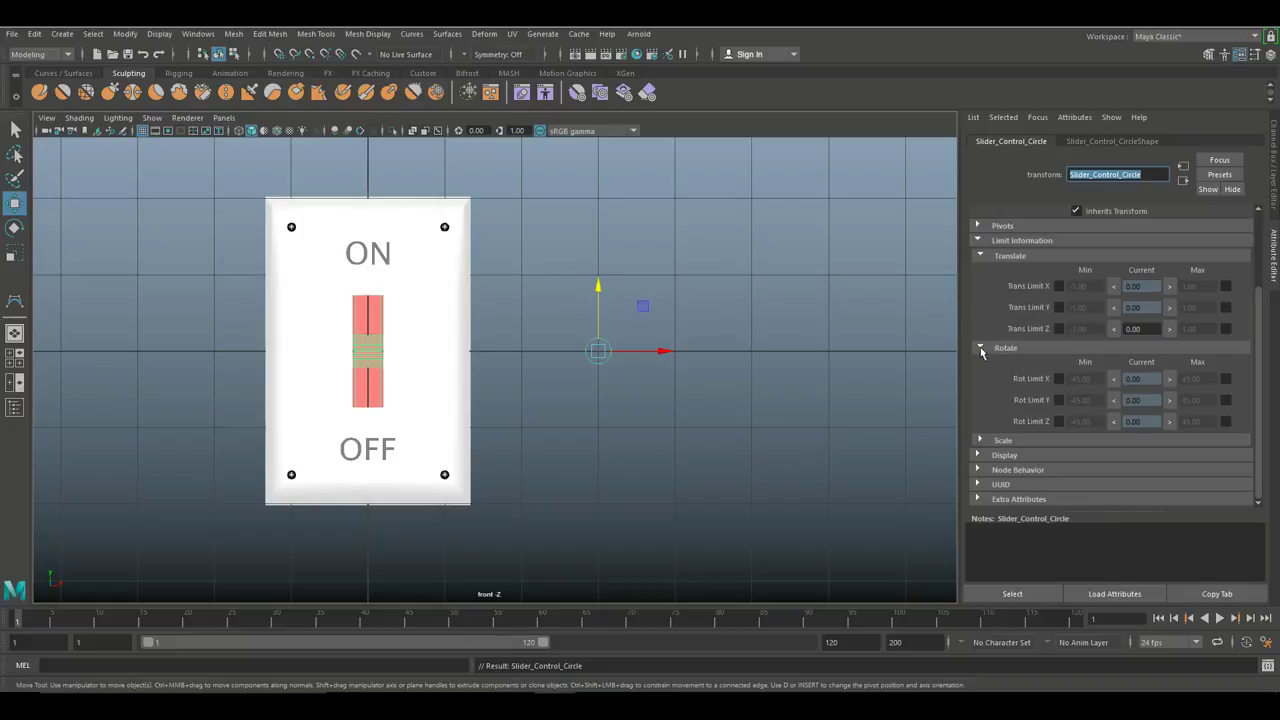
left_click(980, 349)
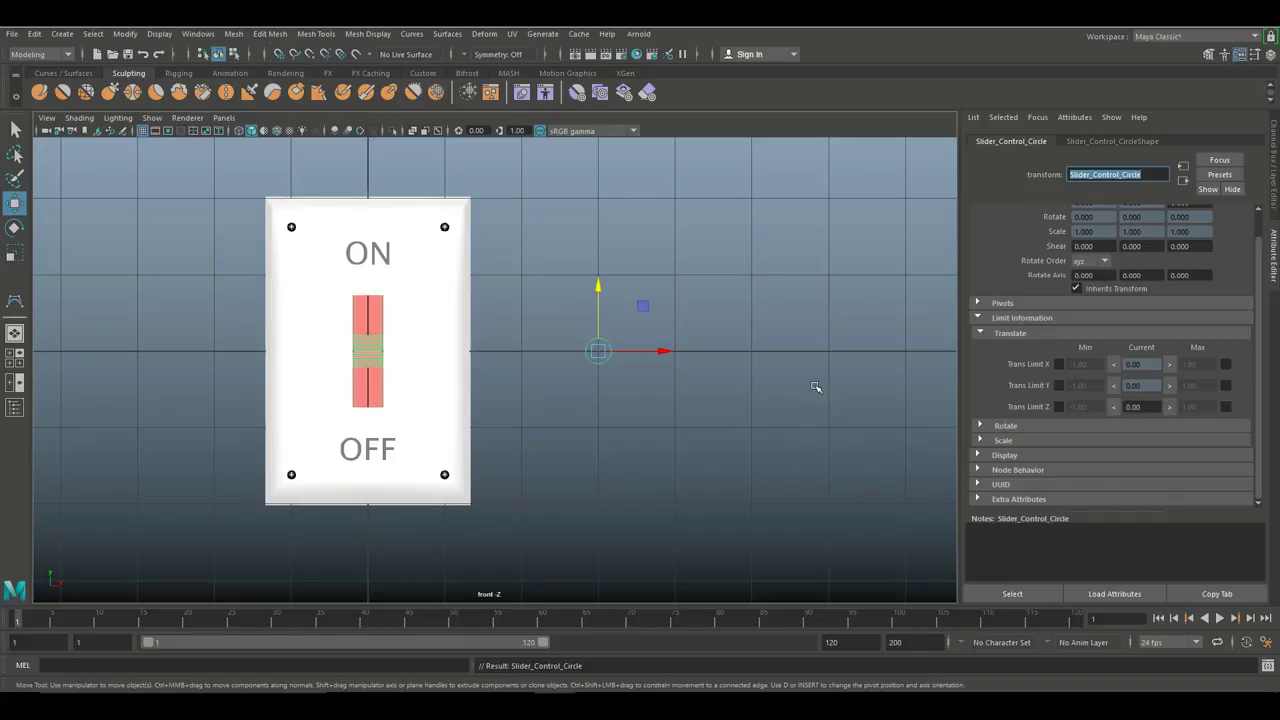
Step: Move the circle control up until the knob reaches the slot's ON end, and enable a minimum Translate Z limit of -0.49
mouse_move(597, 283)
left_mouse_down()
mouse_move(600, 243)
mouse_move(600, 314)
mouse_move(599, 272)
mouse_move(598, 291)
left_mouse_up()
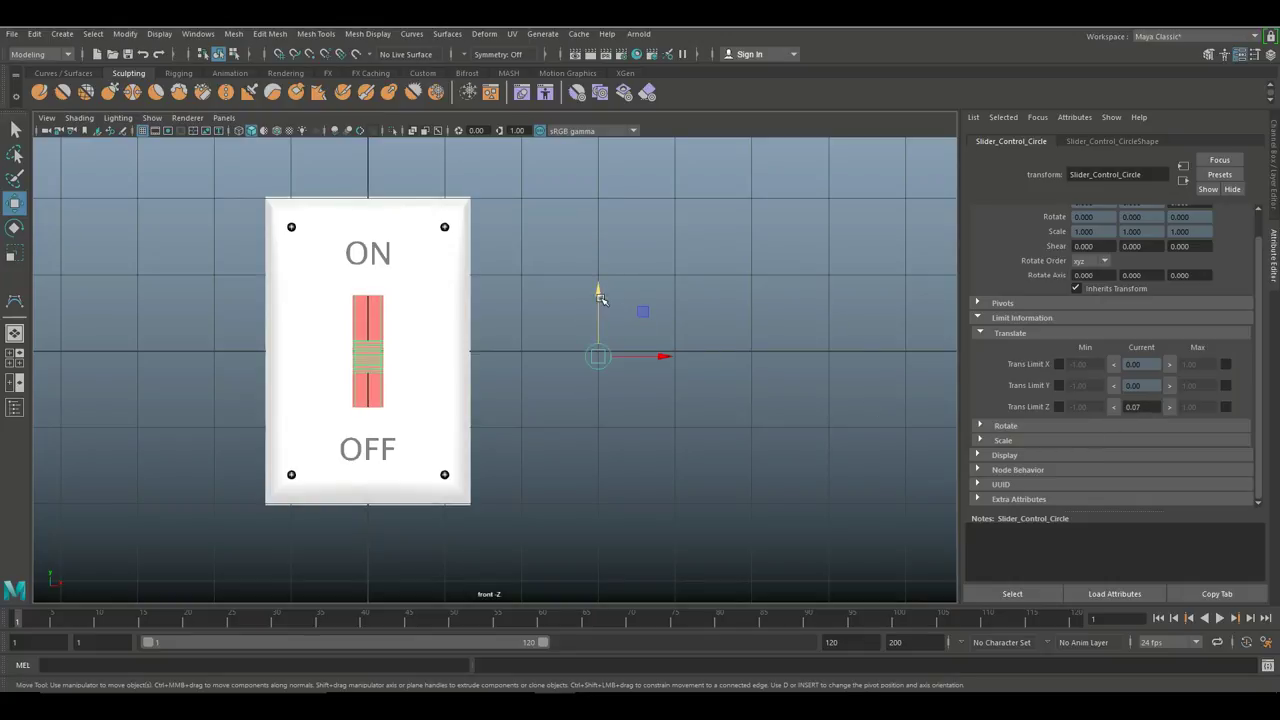
left_click_drag(600, 289, 610, 250)
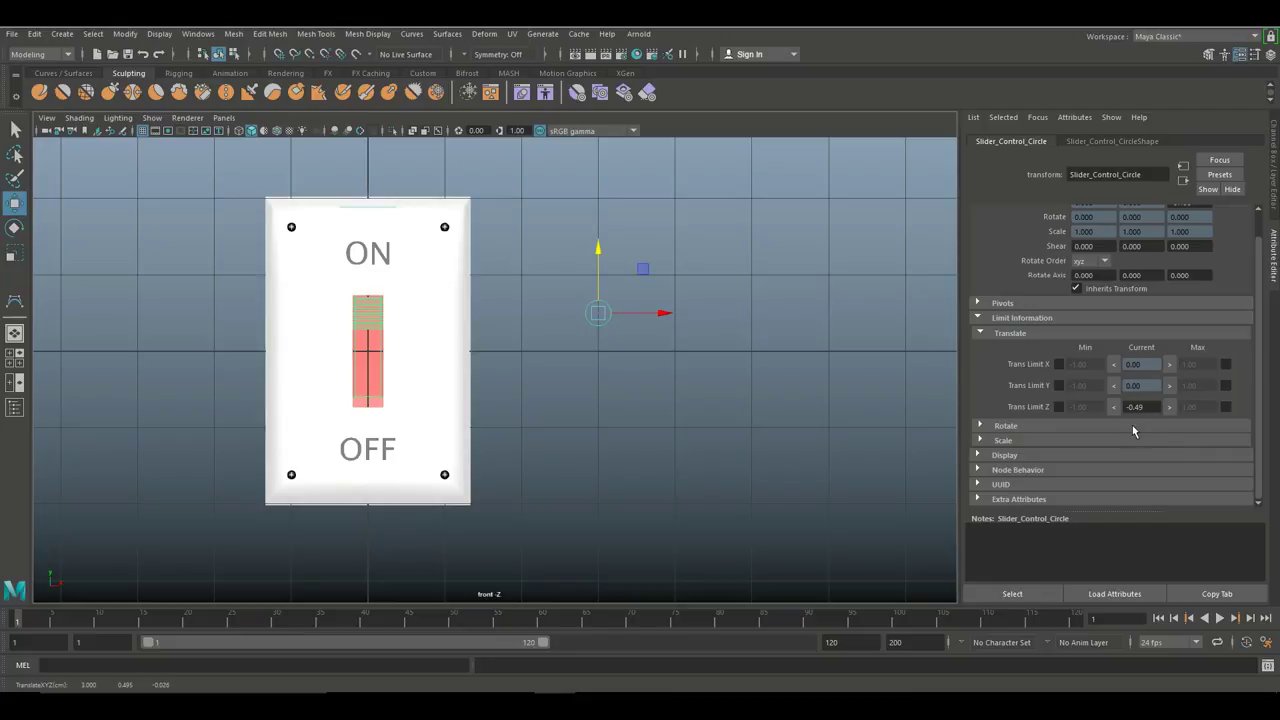
left_click(1059, 408)
left_click_drag(1095, 408, 1046, 402)
type("-")
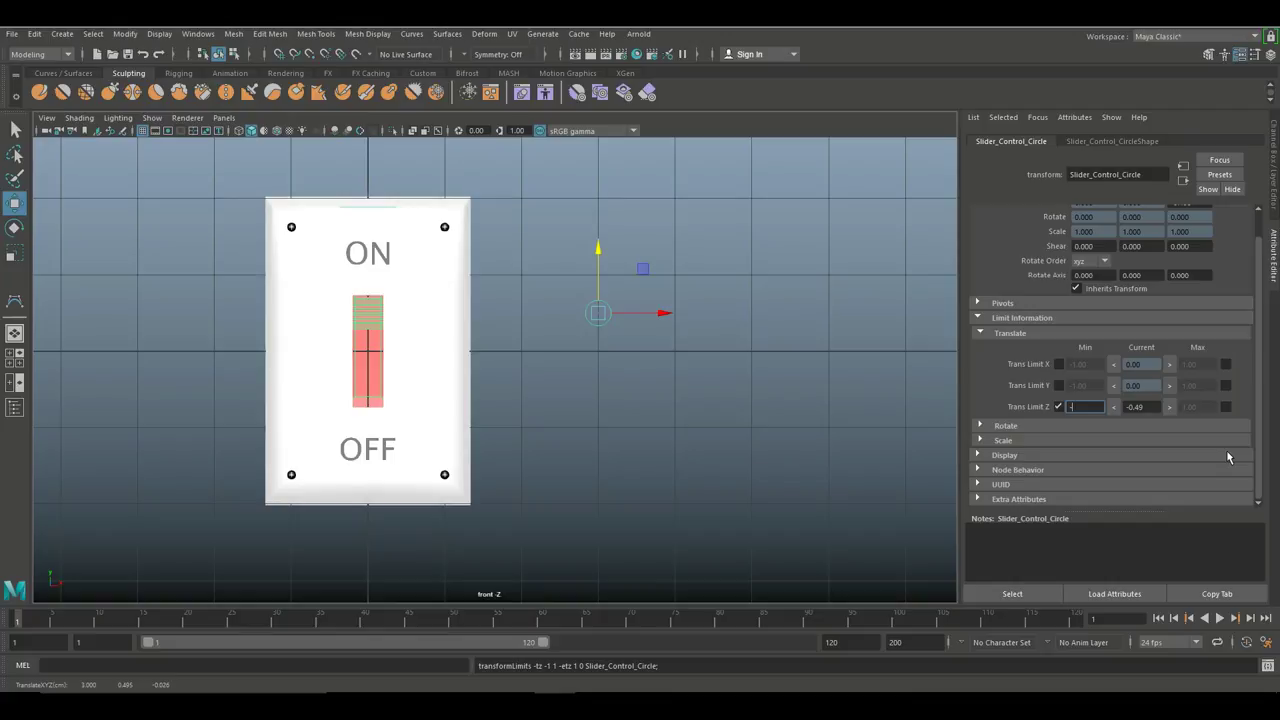
type("0.49")
key("Return")
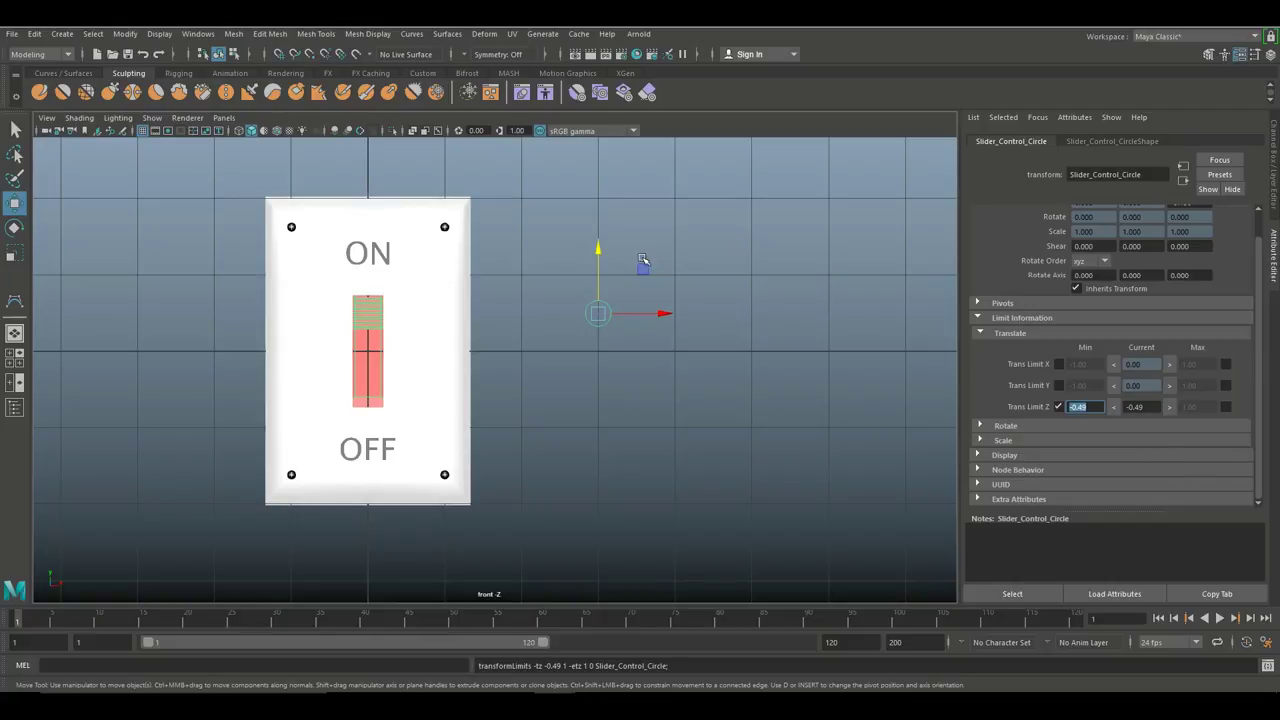
Step: Move the circle control down until the knob reaches the slot's OFF end, and enable a maximum Translate Z limit of 0.5
left_click_drag(597, 250, 585, 325)
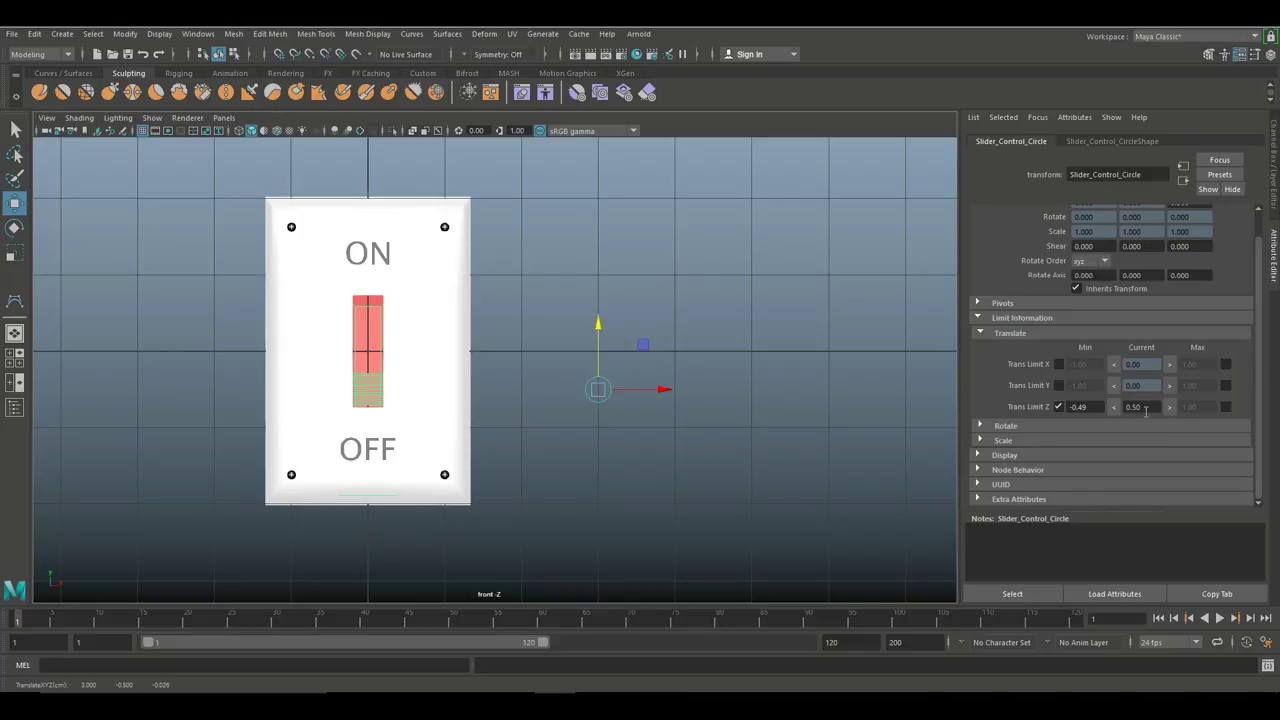
left_click(1225, 406)
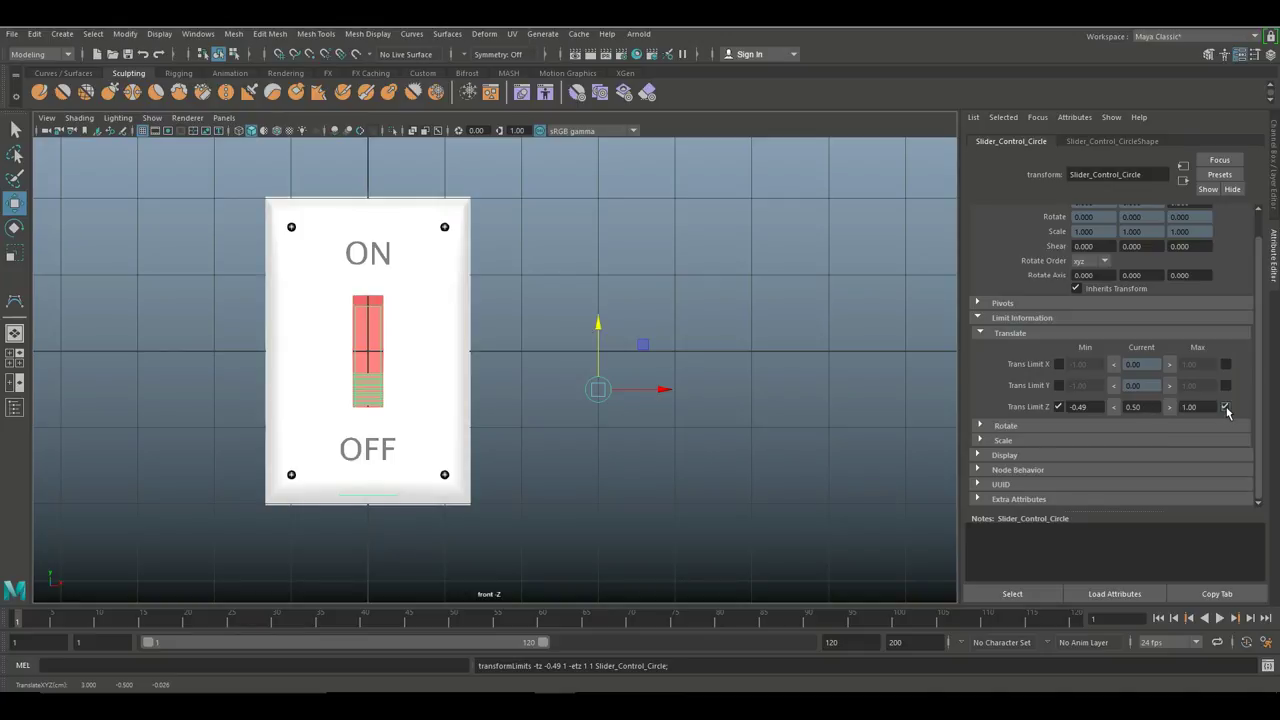
type("0.5")
key("Return")
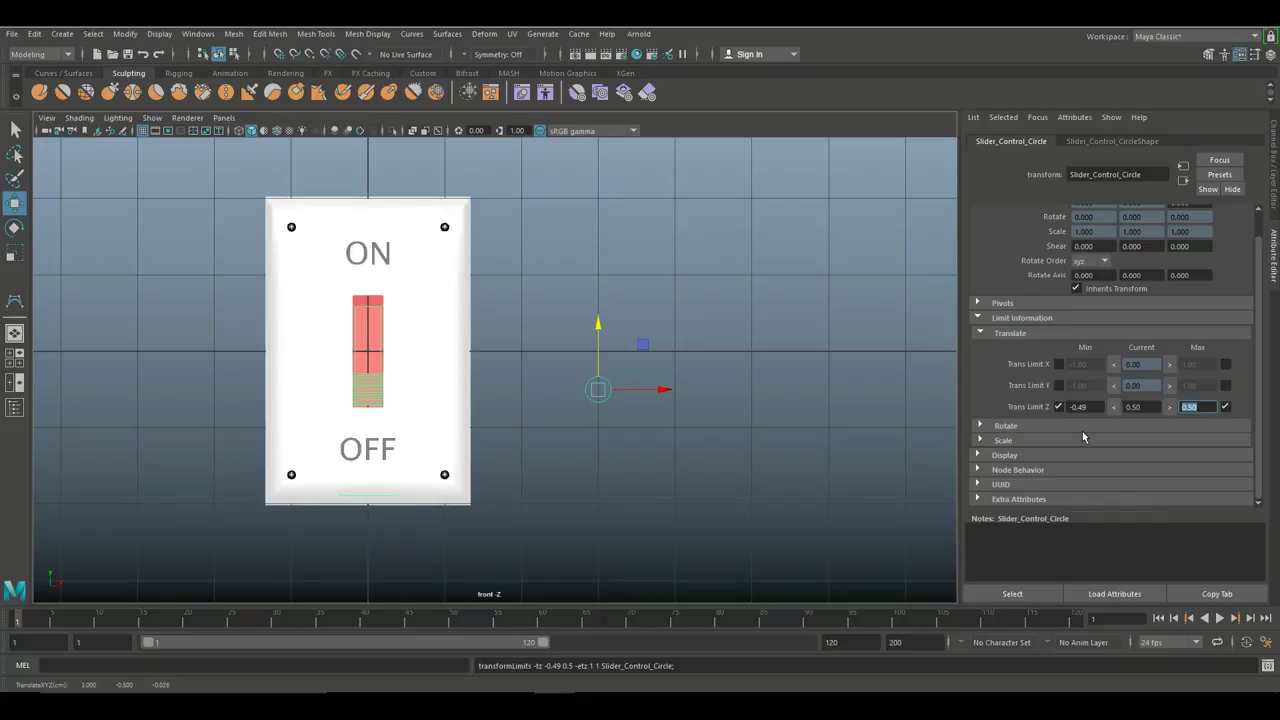
Step: Test the slider's full travel in the perspective view, adjusting its maximum Translate Z limit to 0.49 and recentring it at about -0.01
left_click(15, 352)
key("space")
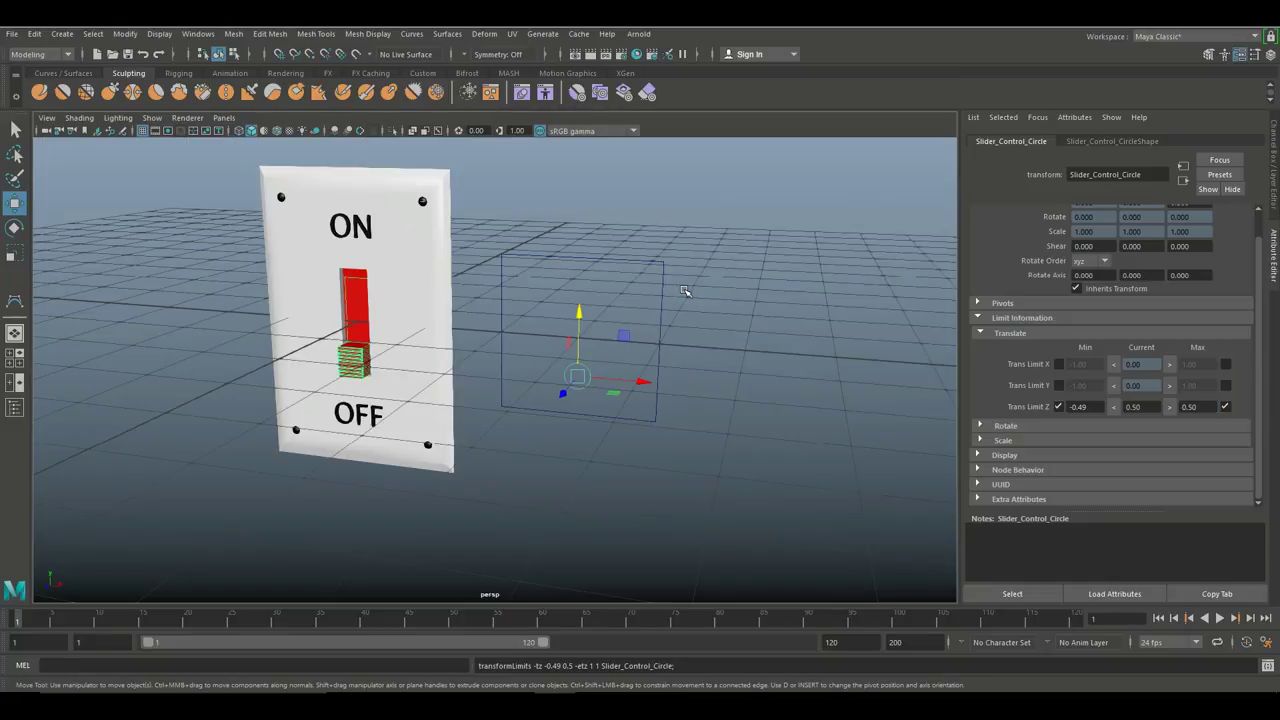
scroll(690, 318, "up", 3)
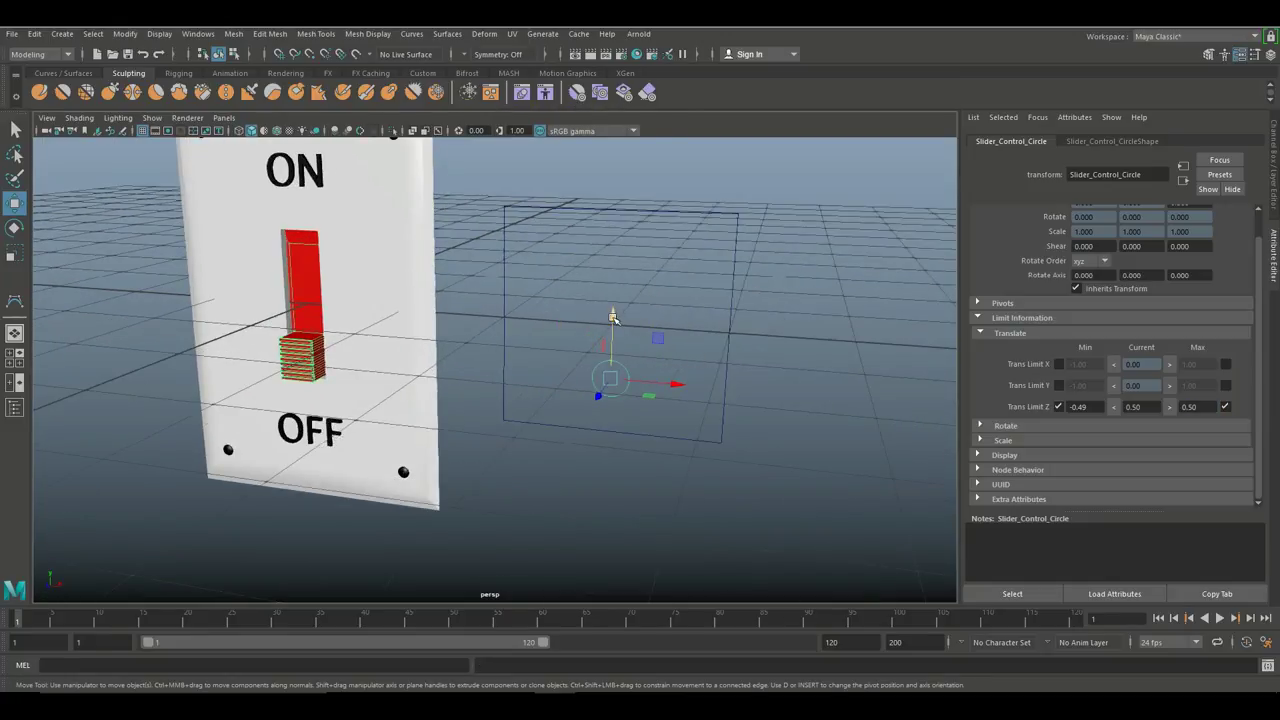
left_click_drag(612, 318, 613, 268)
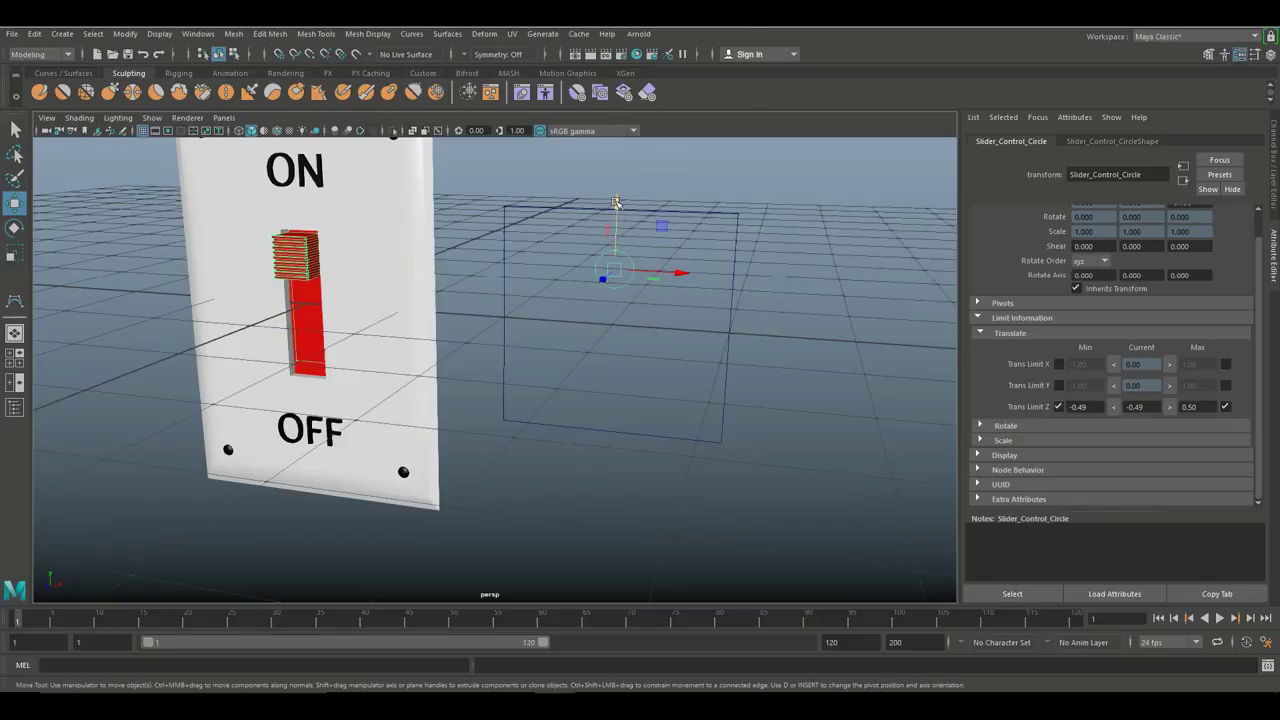
left_click_drag(616, 202, 597, 529)
left_click_drag(613, 318, 633, 394)
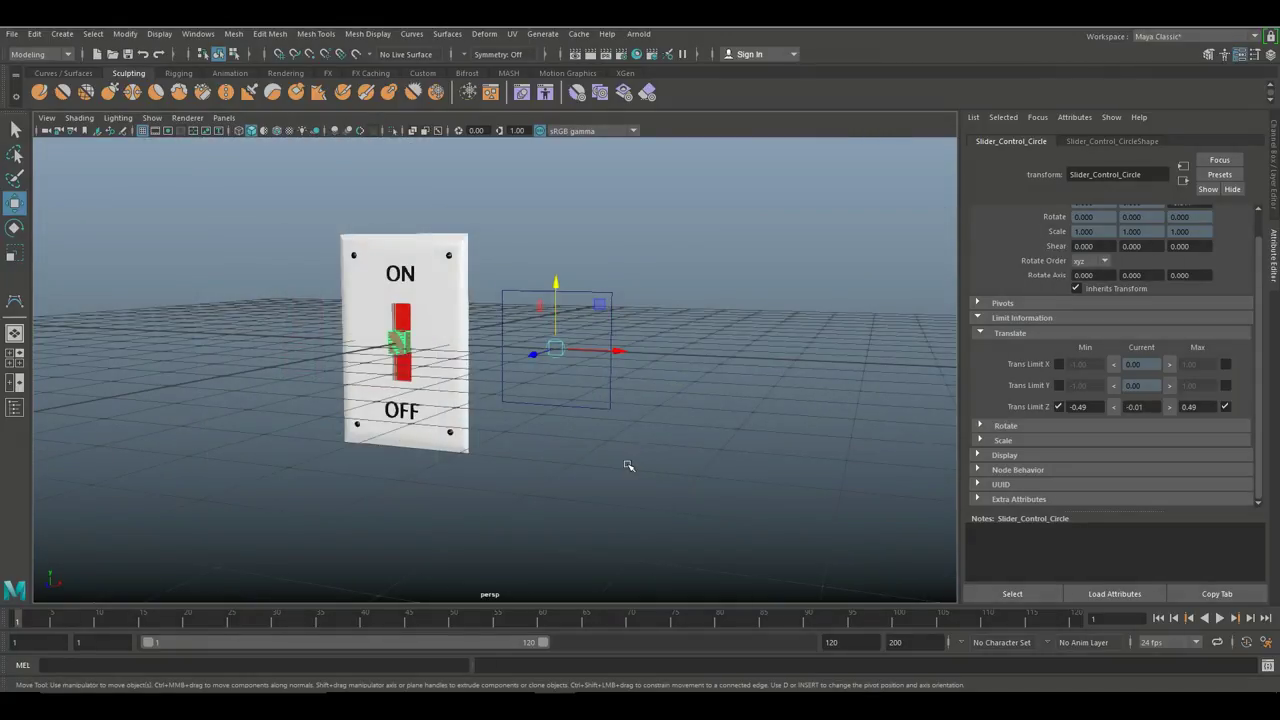
left_click_drag(628, 465, 626, 491, "alt")
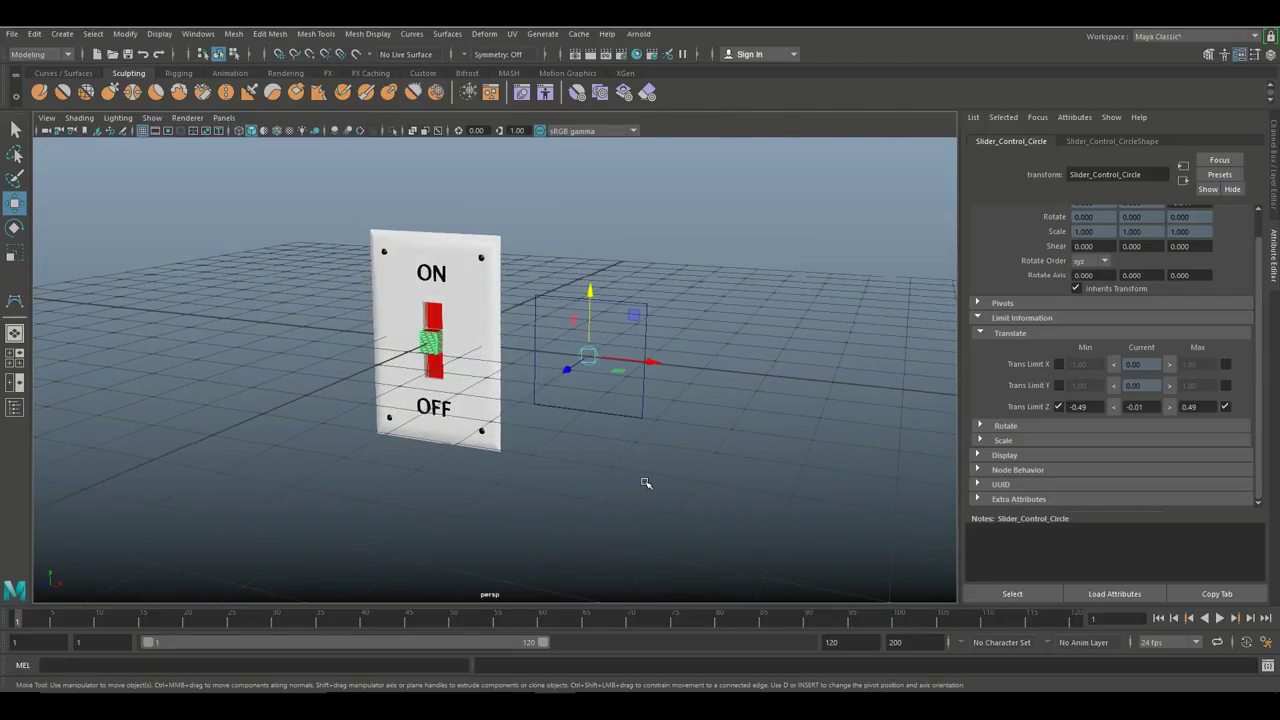